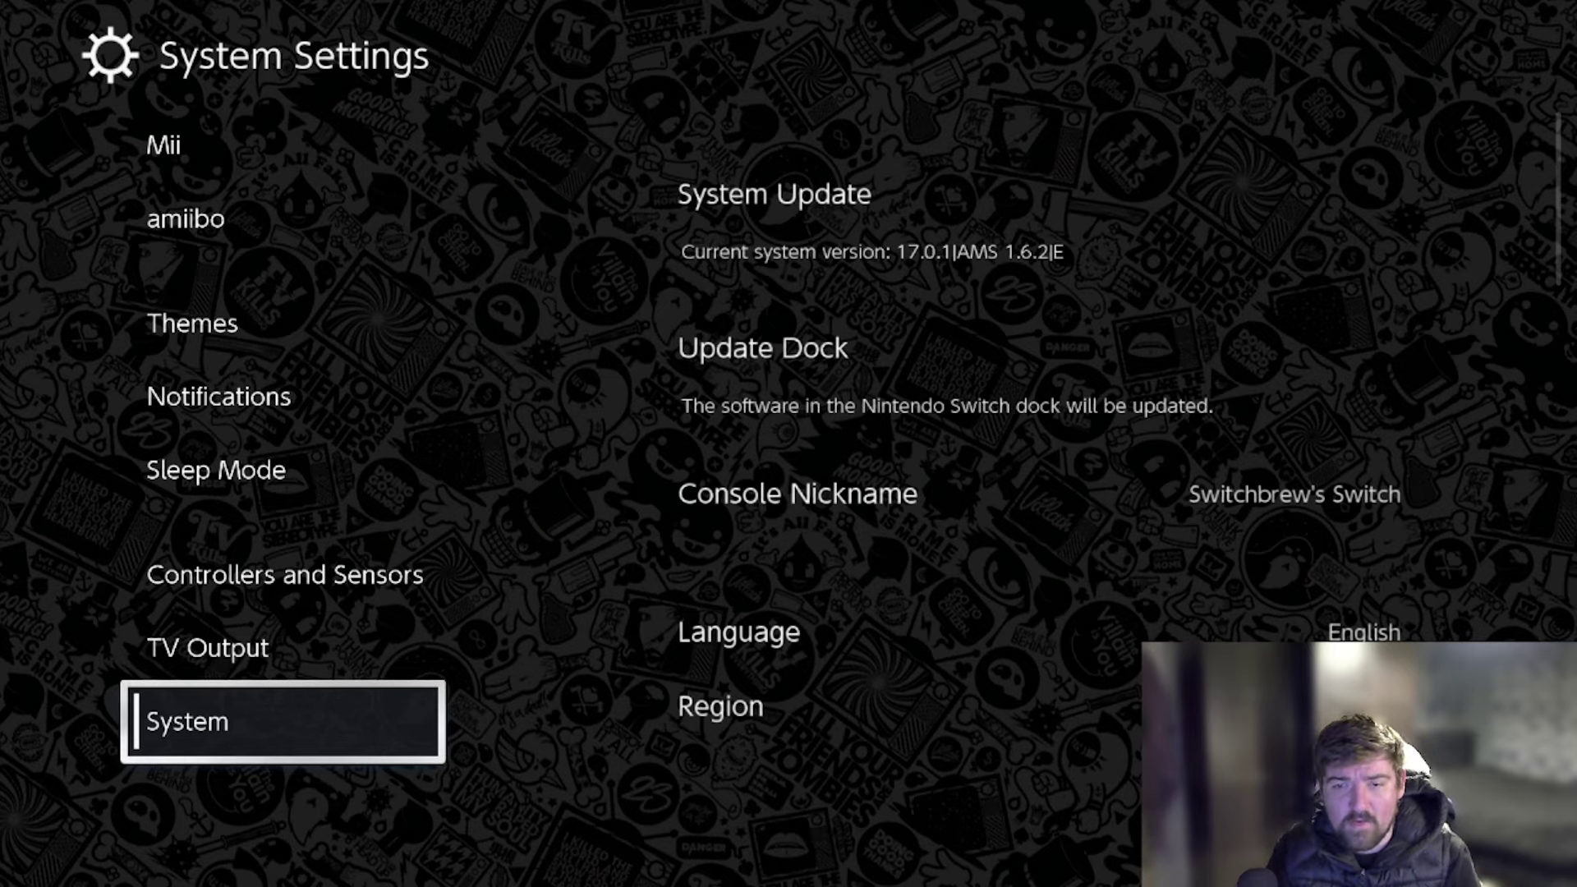
Step: Leave System Settings and open the Album from the home screen to load the homebrew menu
{"action": "key", "text": "Escape"}
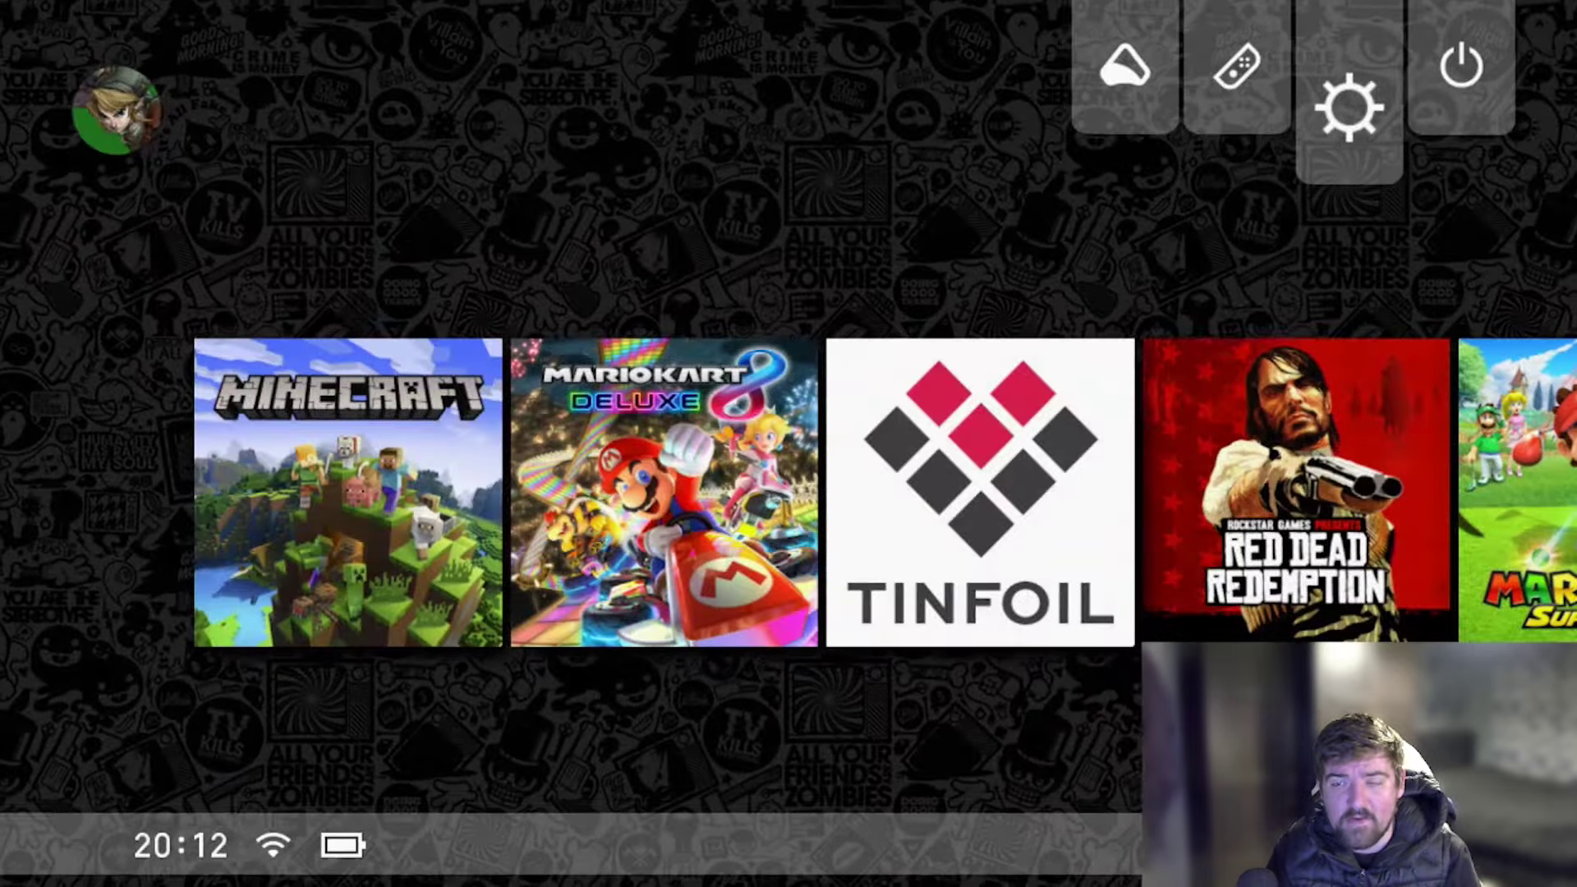
{"action": "key", "text": "Left"}
{"action": "key", "text": "Left"}
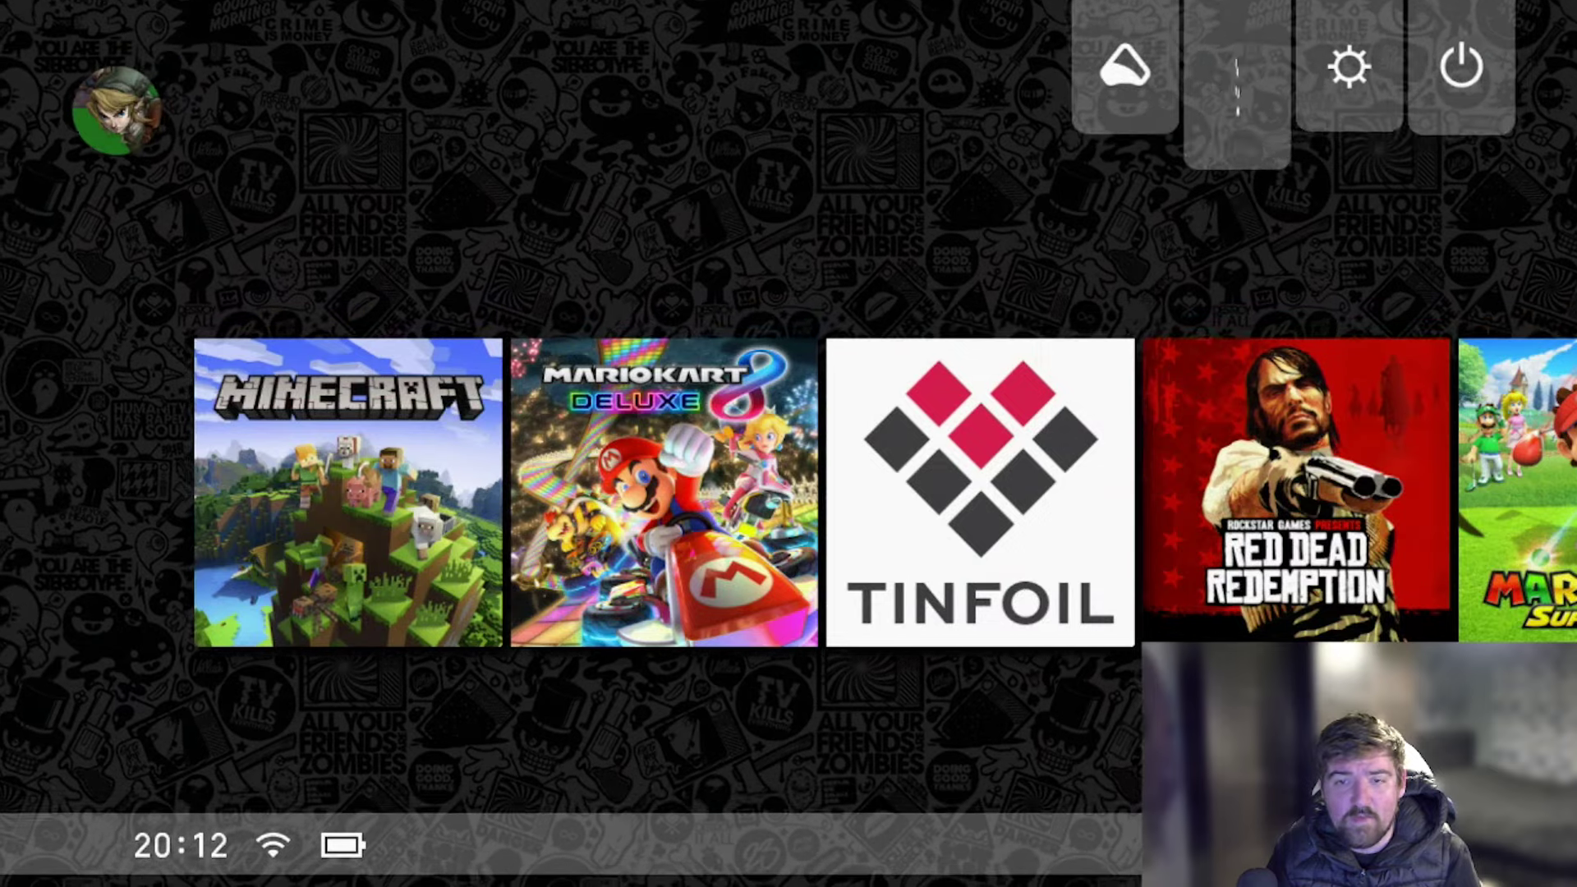
{"action": "key", "text": "Return"}
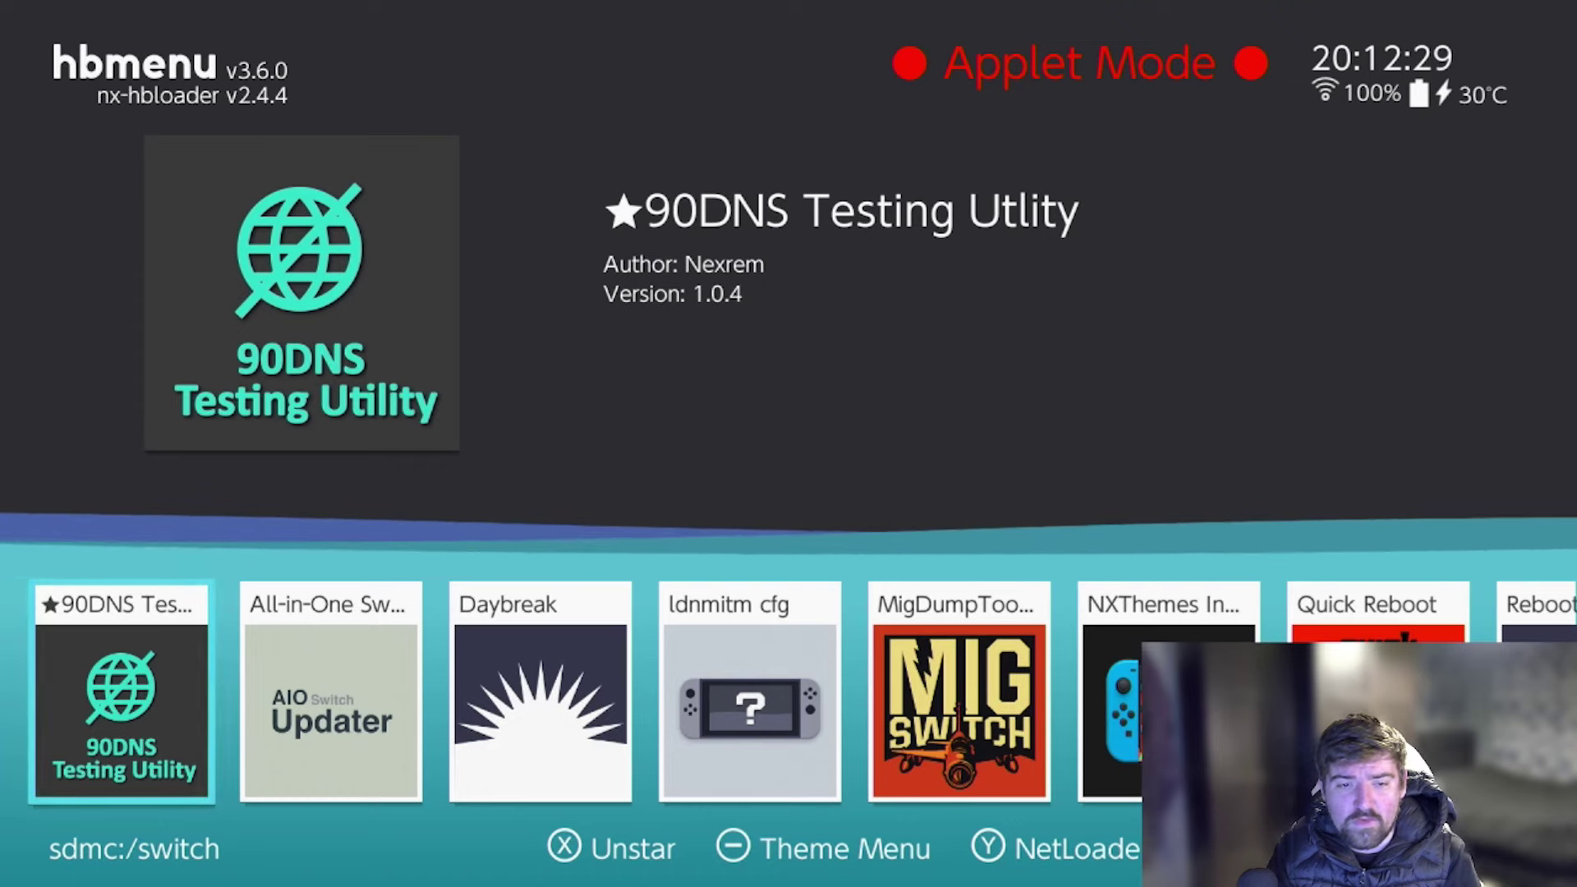
Step: Launch NXThemes Installer from the homebrew menu
{"action": "key", "text": "Right"}
{"action": "key", "text": "Right"}
{"action": "key", "text": "Right"}
{"action": "key", "text": "Right"}
{"action": "key", "text": "Right"}
{"action": "key", "text": "Right"}
{"action": "key", "text": "Left"}
{"action": "key", "text": "Return"}
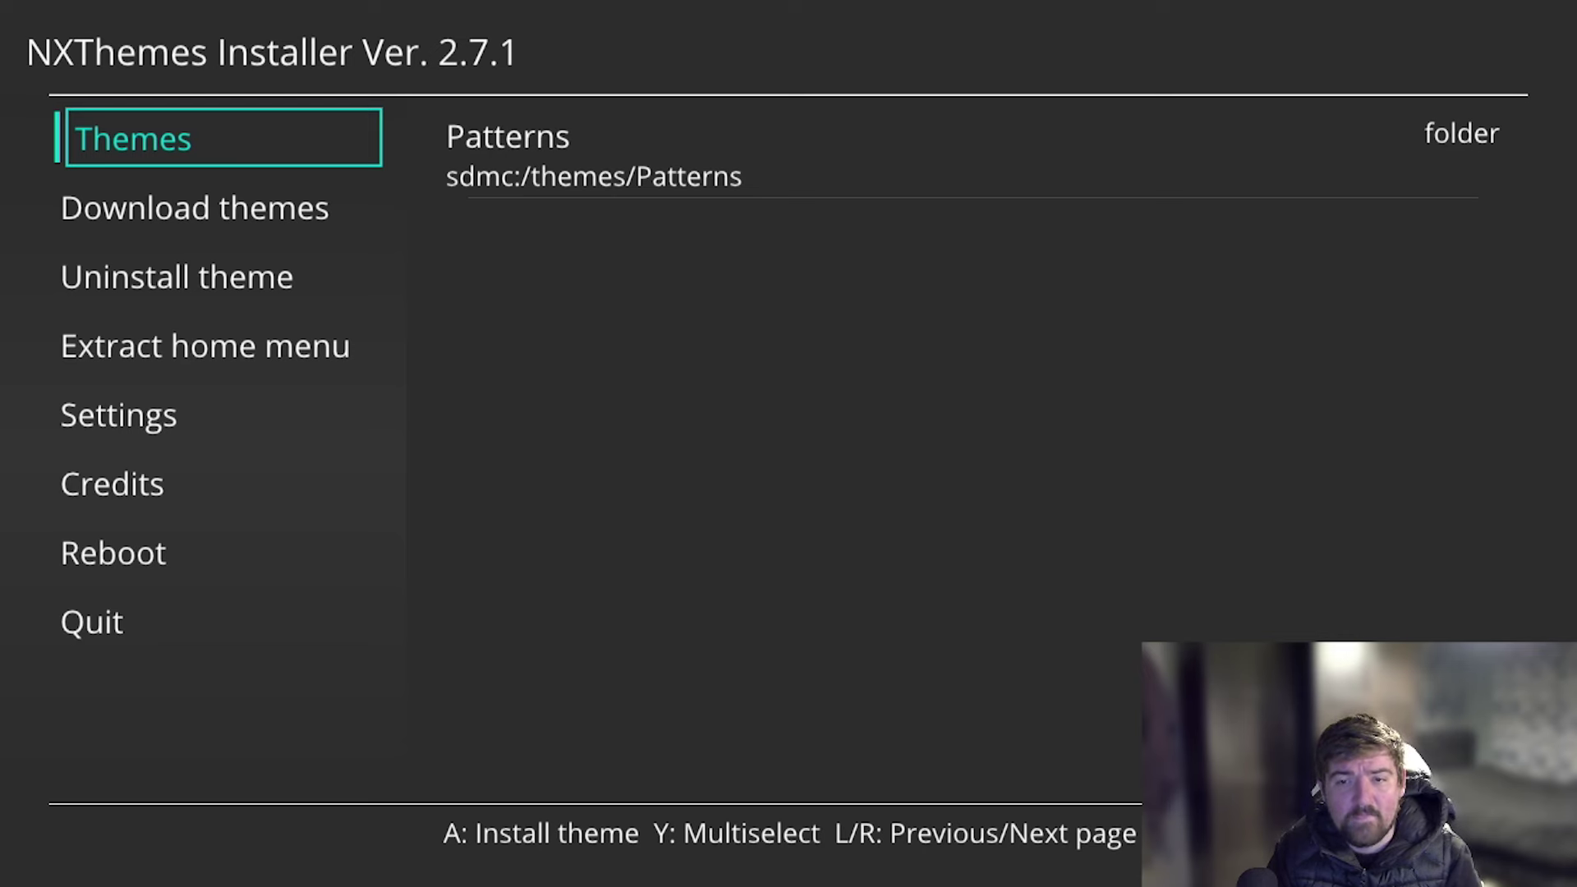
Step: Uninstall the current theme and confirm the removal
{"action": "key", "text": "Down"}
{"action": "key", "text": "Down"}
{"action": "key", "text": "Right"}
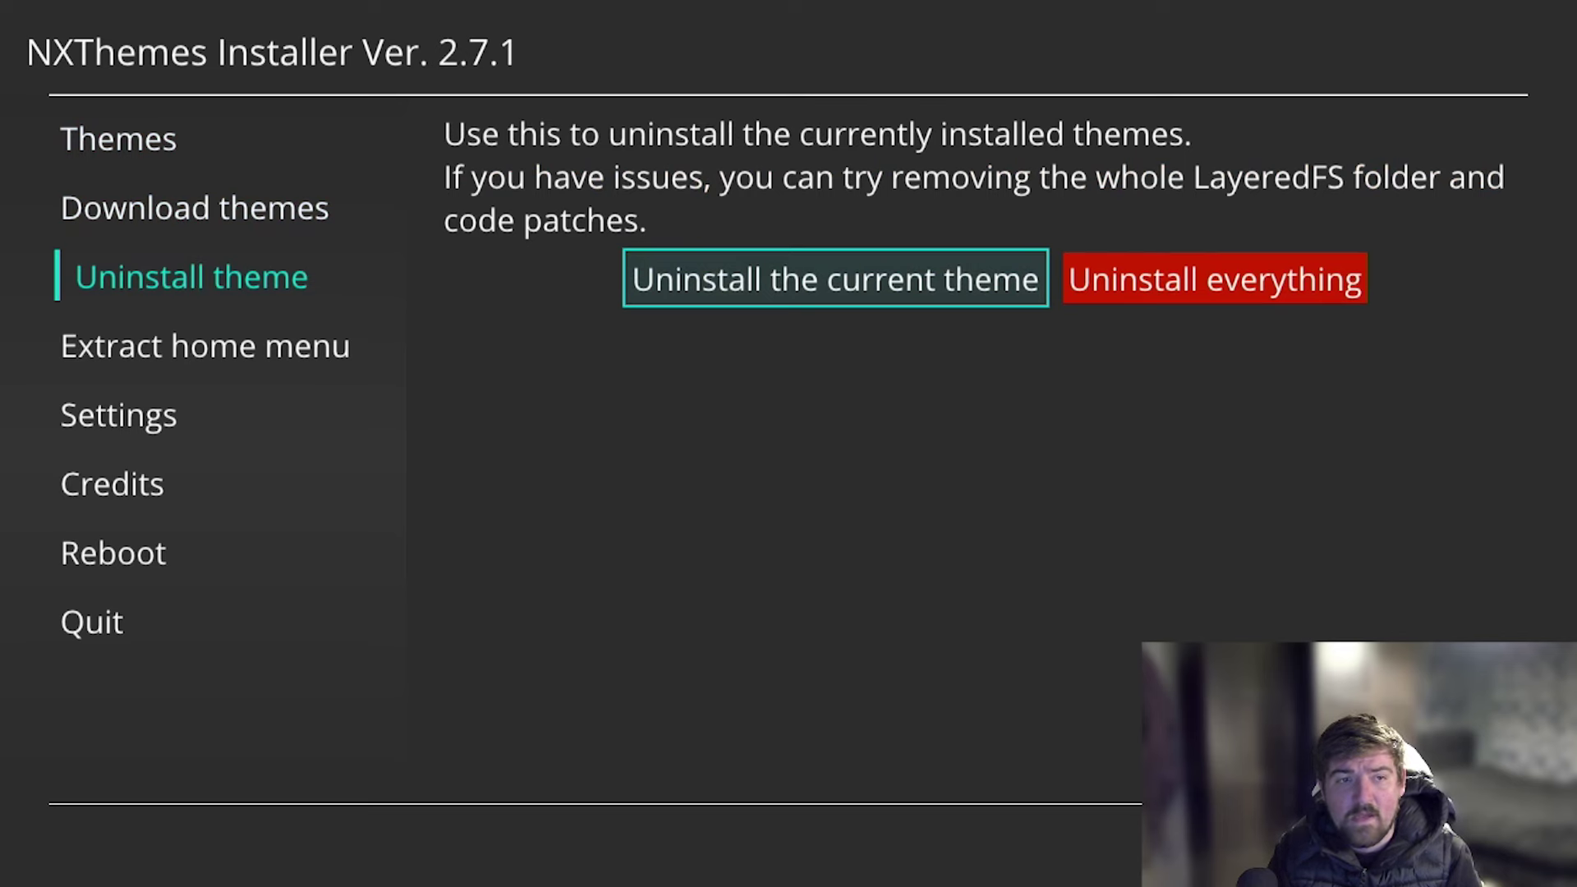
{"action": "key", "text": "Return"}
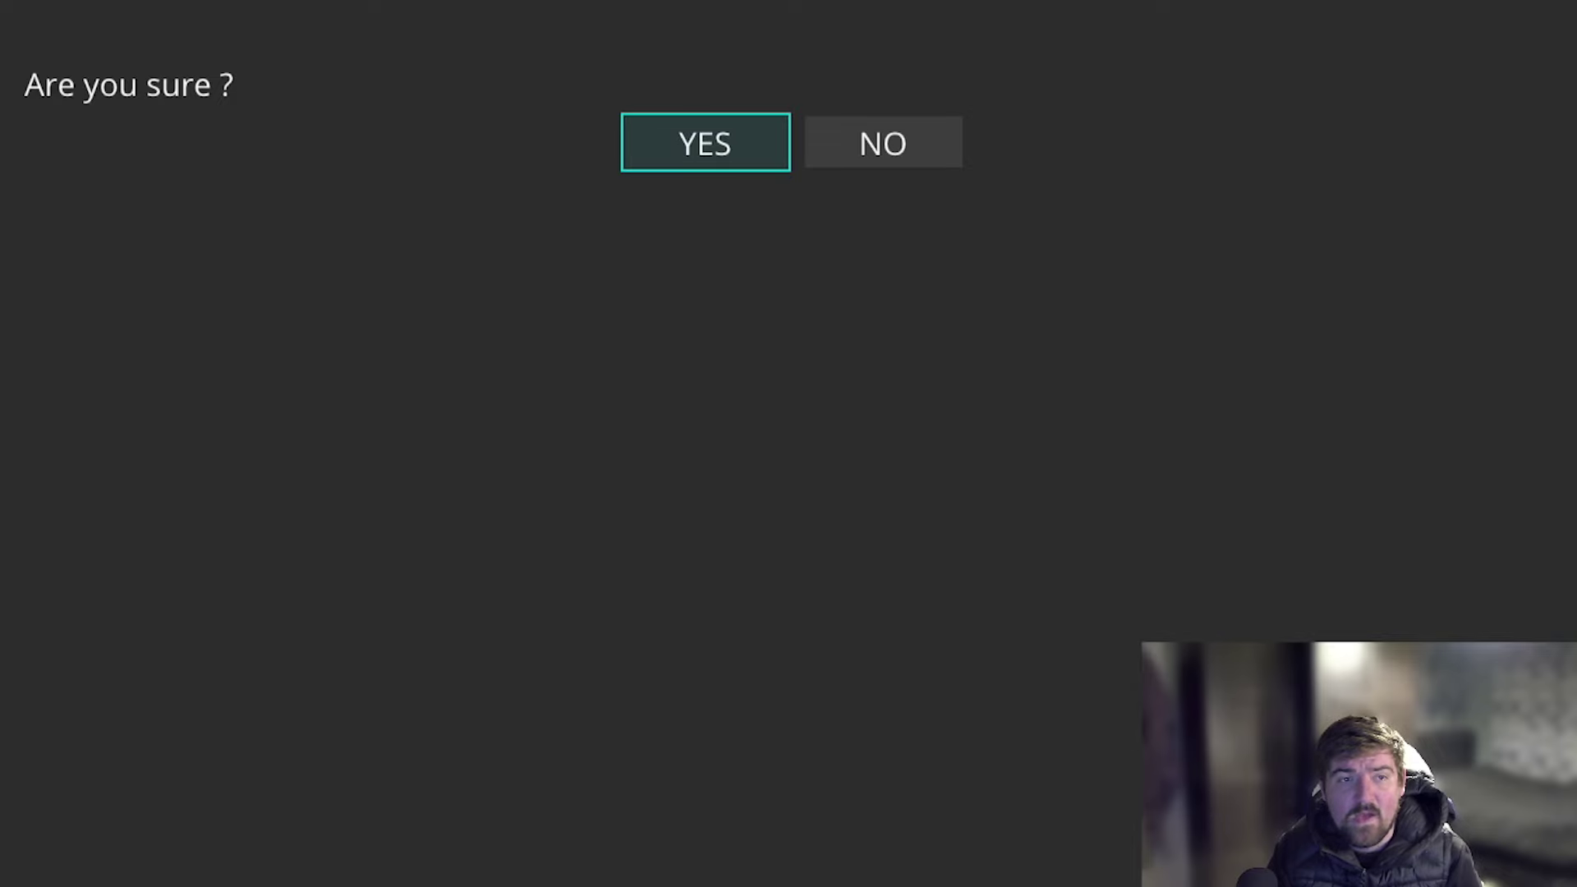
{"action": "key", "text": "Return"}
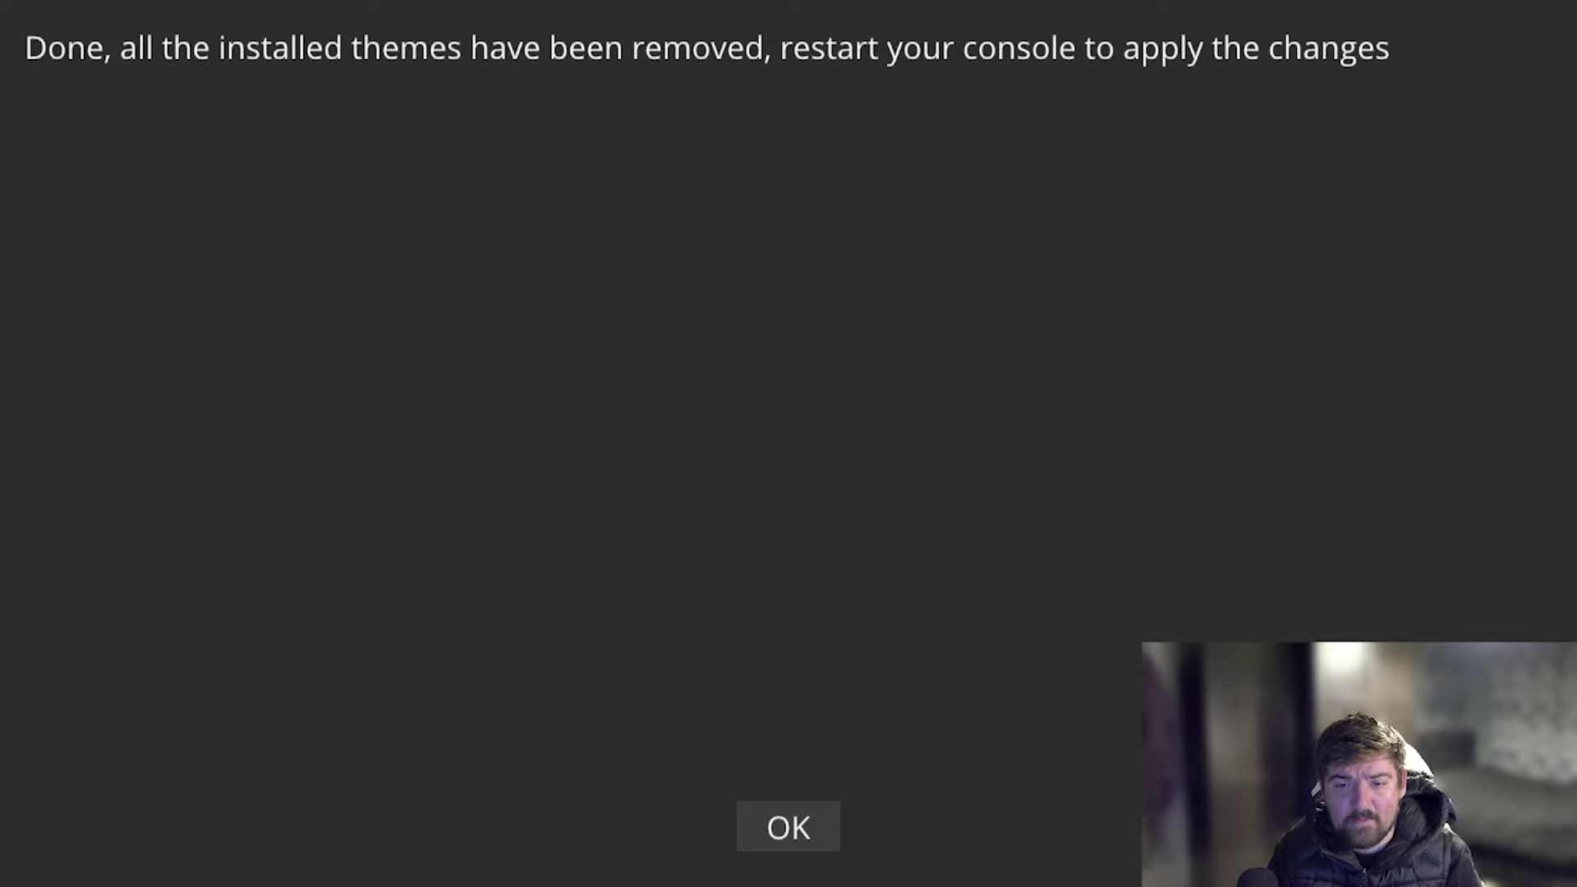
{"action": "key", "text": "Return"}
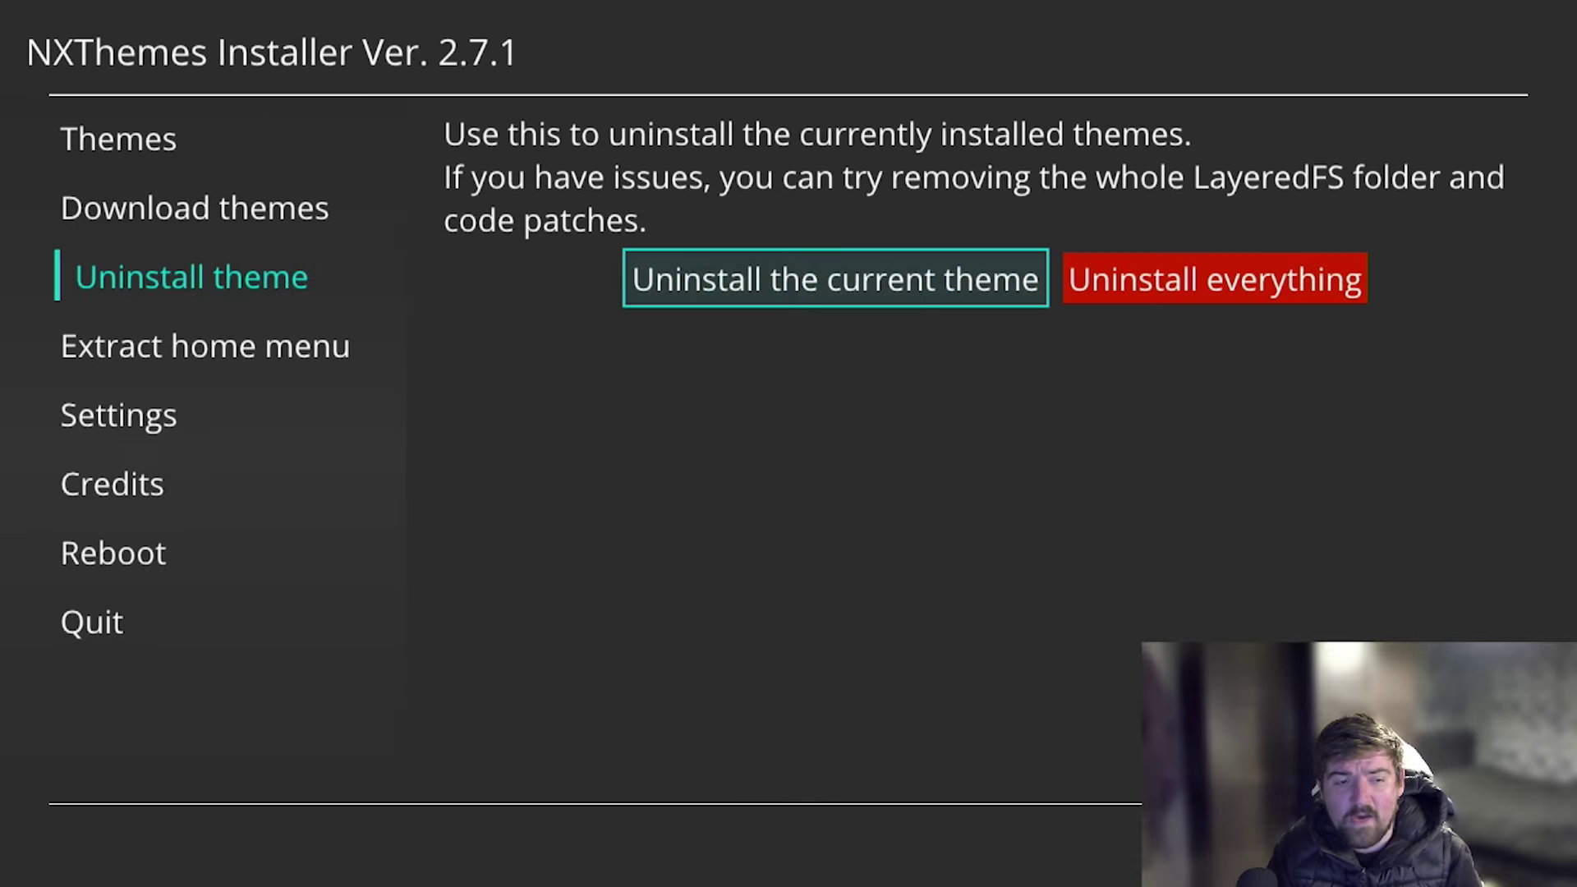
Step: Reboot the console from NXThemes Installer
{"action": "key", "text": "Left"}
{"action": "key", "text": "Down"}
{"action": "key", "text": "Down"}
{"action": "key", "text": "Down"}
{"action": "key", "text": "Down"}
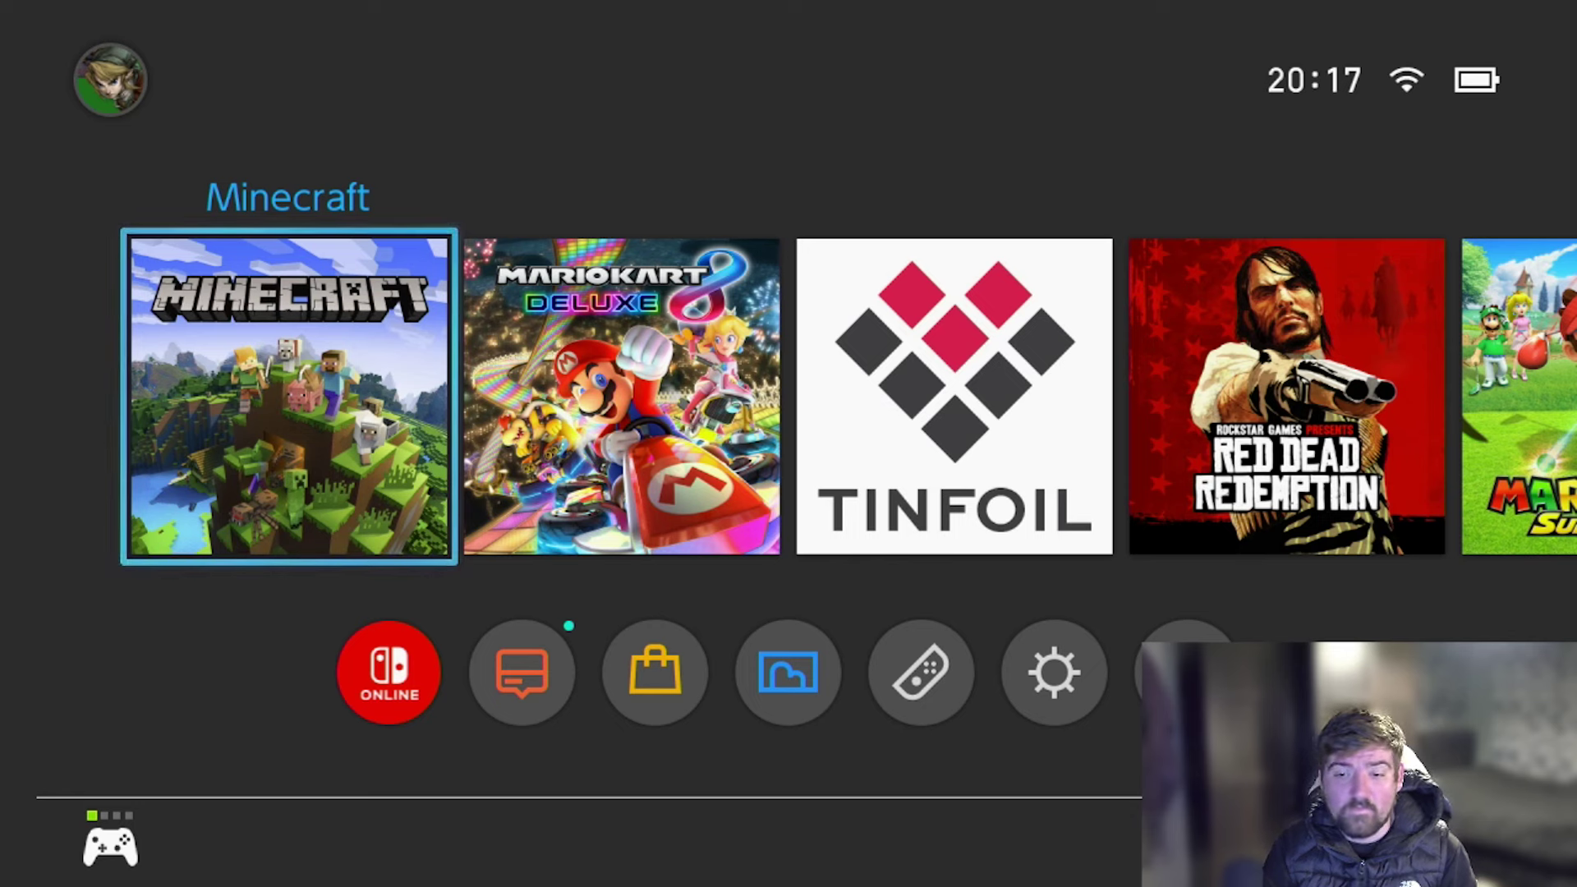
Step: Open System Settings from the home screen
{"action": "key", "text": "Down"}
{"action": "key", "text": "Right"}
{"action": "key", "text": "Right"}
{"action": "key", "text": "Right"}
{"action": "key", "text": "Right"}
{"action": "key", "text": "Right"}
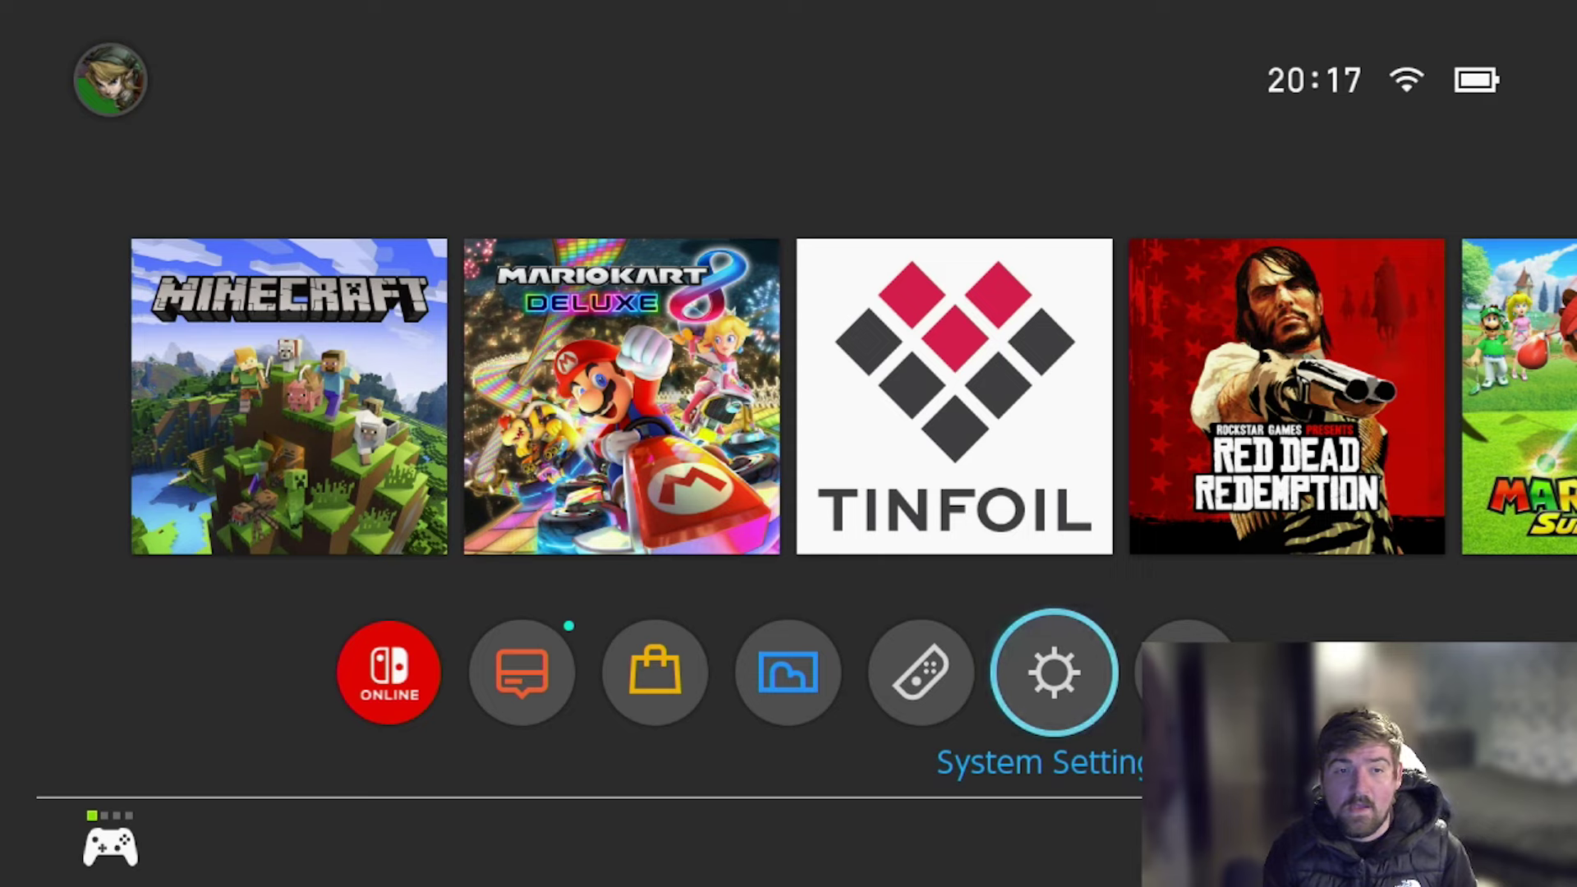
{"action": "key", "text": "Return"}
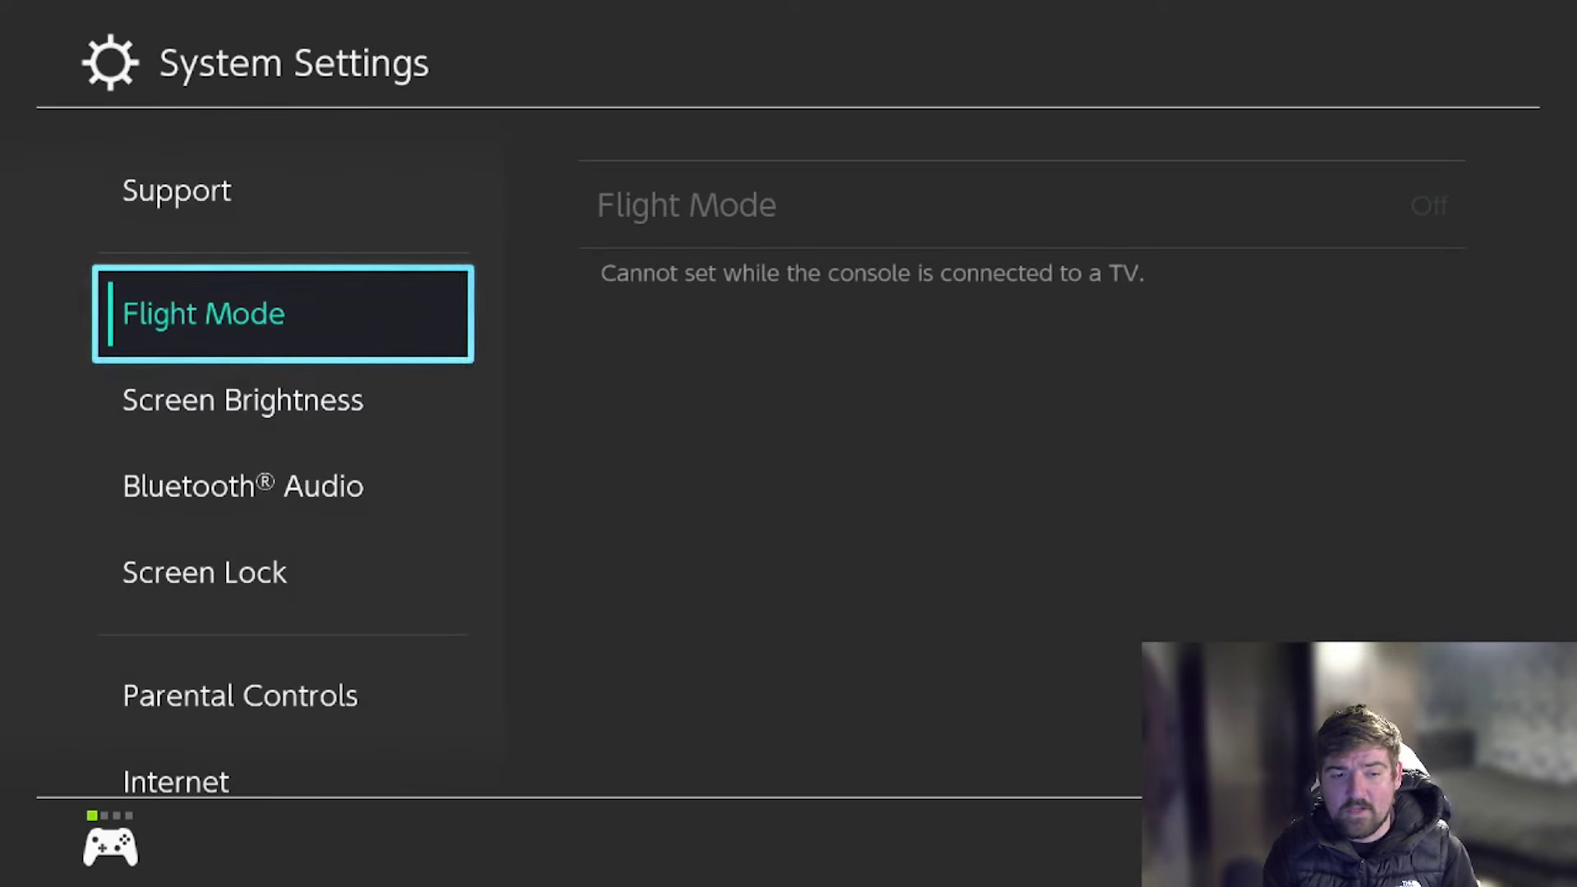
Step: Go to the System section of the settings to check the current system version
{"action": "key", "text": "Down"}
{"action": "key", "text": "Down"}
{"action": "key", "text": "Down"}
{"action": "key", "text": "Down"}
{"action": "key", "text": "Down"}
{"action": "key", "text": "Down"}
{"action": "key", "text": "Down"}
{"action": "key", "text": "Down"}
{"action": "key", "text": "Down"}
{"action": "key", "text": "Down"}
{"action": "key", "text": "Down"}
{"action": "key", "text": "Down"}
{"action": "key", "text": "Down"}
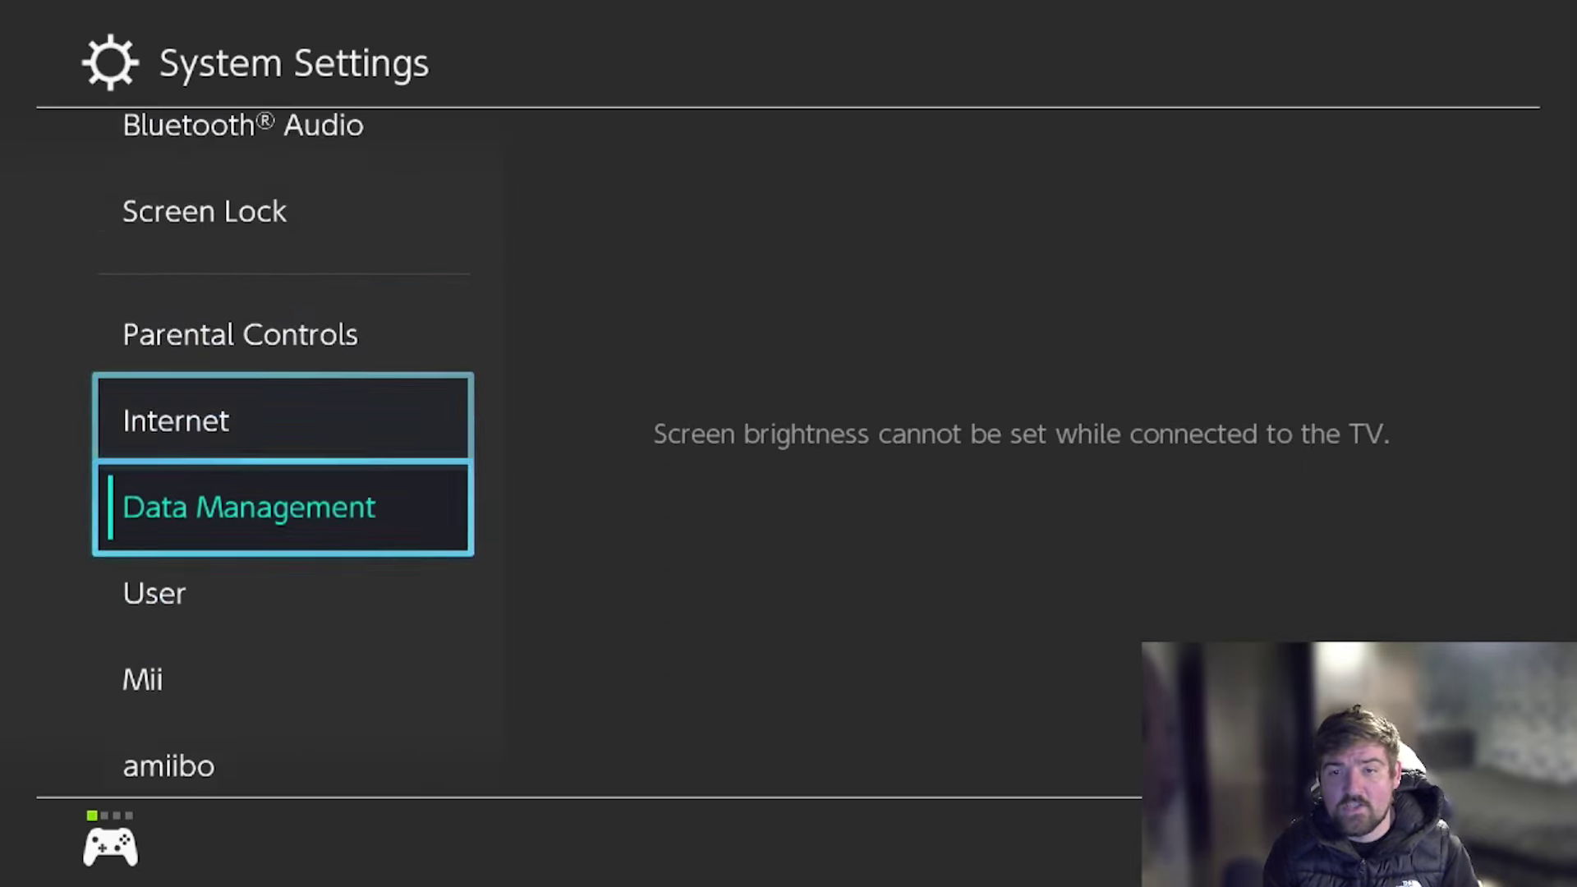
{"action": "key", "text": "Down"}
{"action": "key", "text": "Down"}
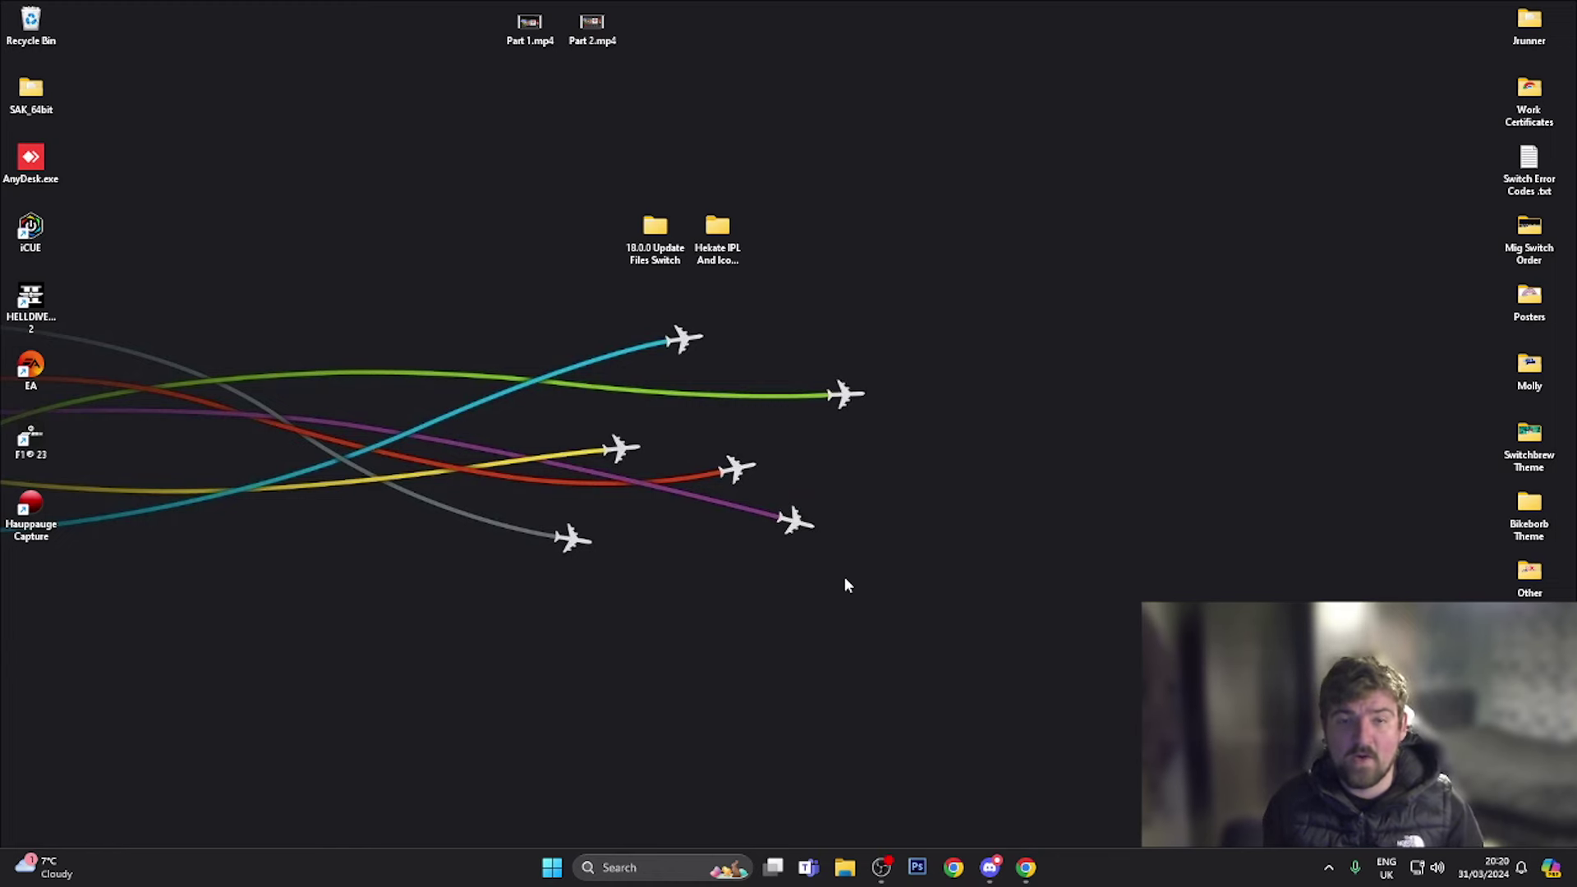
Step: On the PC, open the 18.0.0 Update Files Switch folder and inspect the atmosphere folder inside its Atmosphere folder
{"action": "double_click", "coordinate": [671, 261]}
{"action": "double_click", "coordinate": [547, 417]}
{"action": "double_click", "coordinate": [529, 392]}
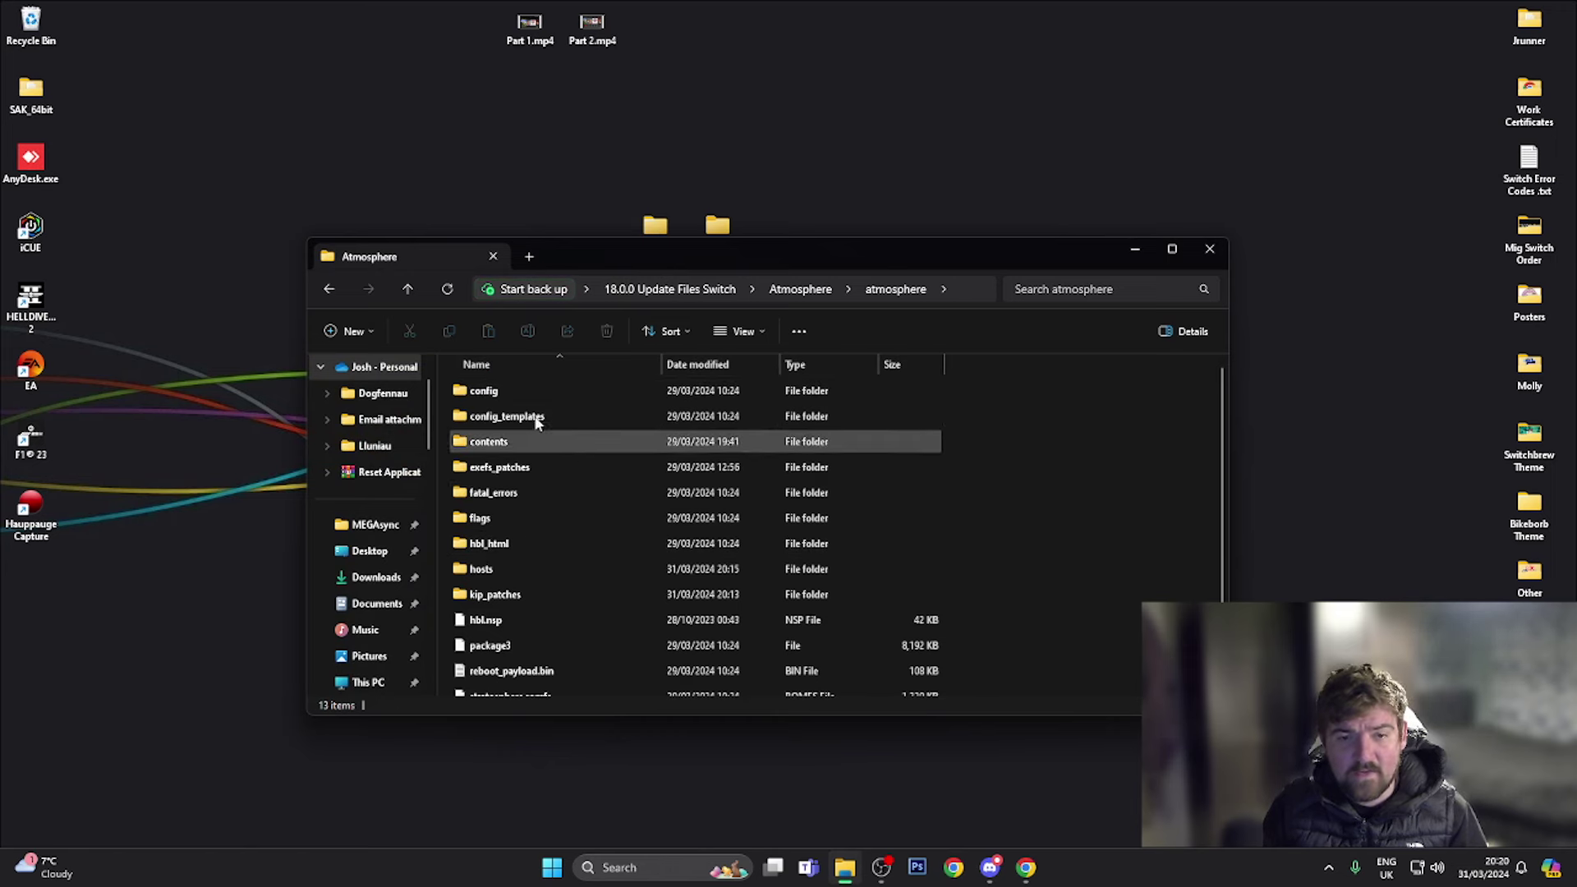
{"action": "left_click", "coordinate": [332, 293]}
{"action": "left_click", "coordinate": [332, 293]}
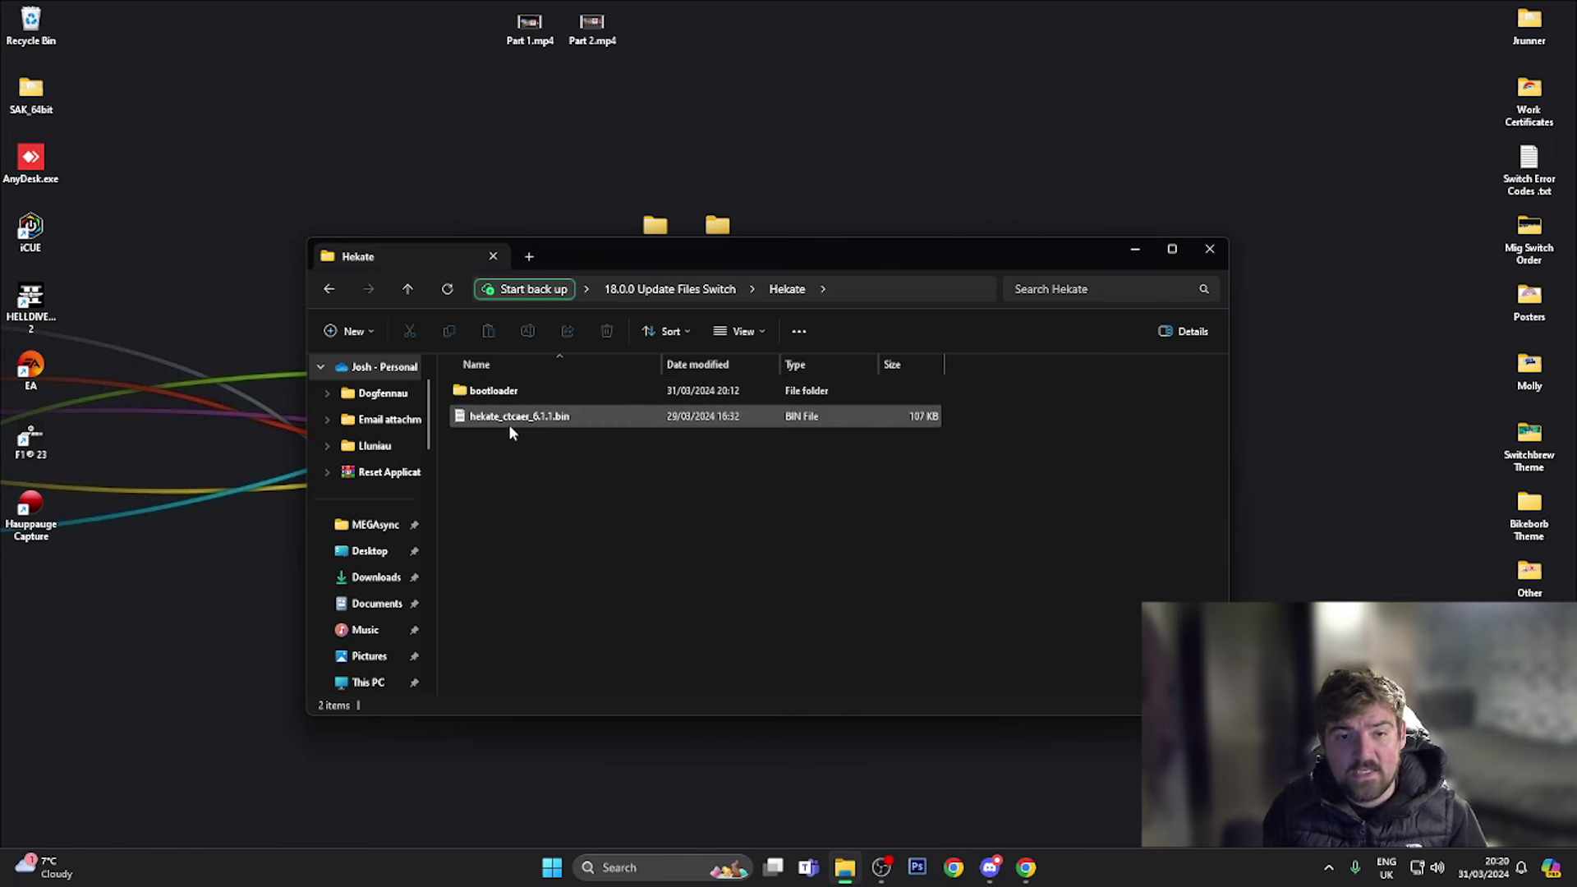
Step: Rename hekate_ctcaer_6.1.1.bin in the Hekate folder to payload.bin
{"action": "left_click", "coordinate": [555, 421]}
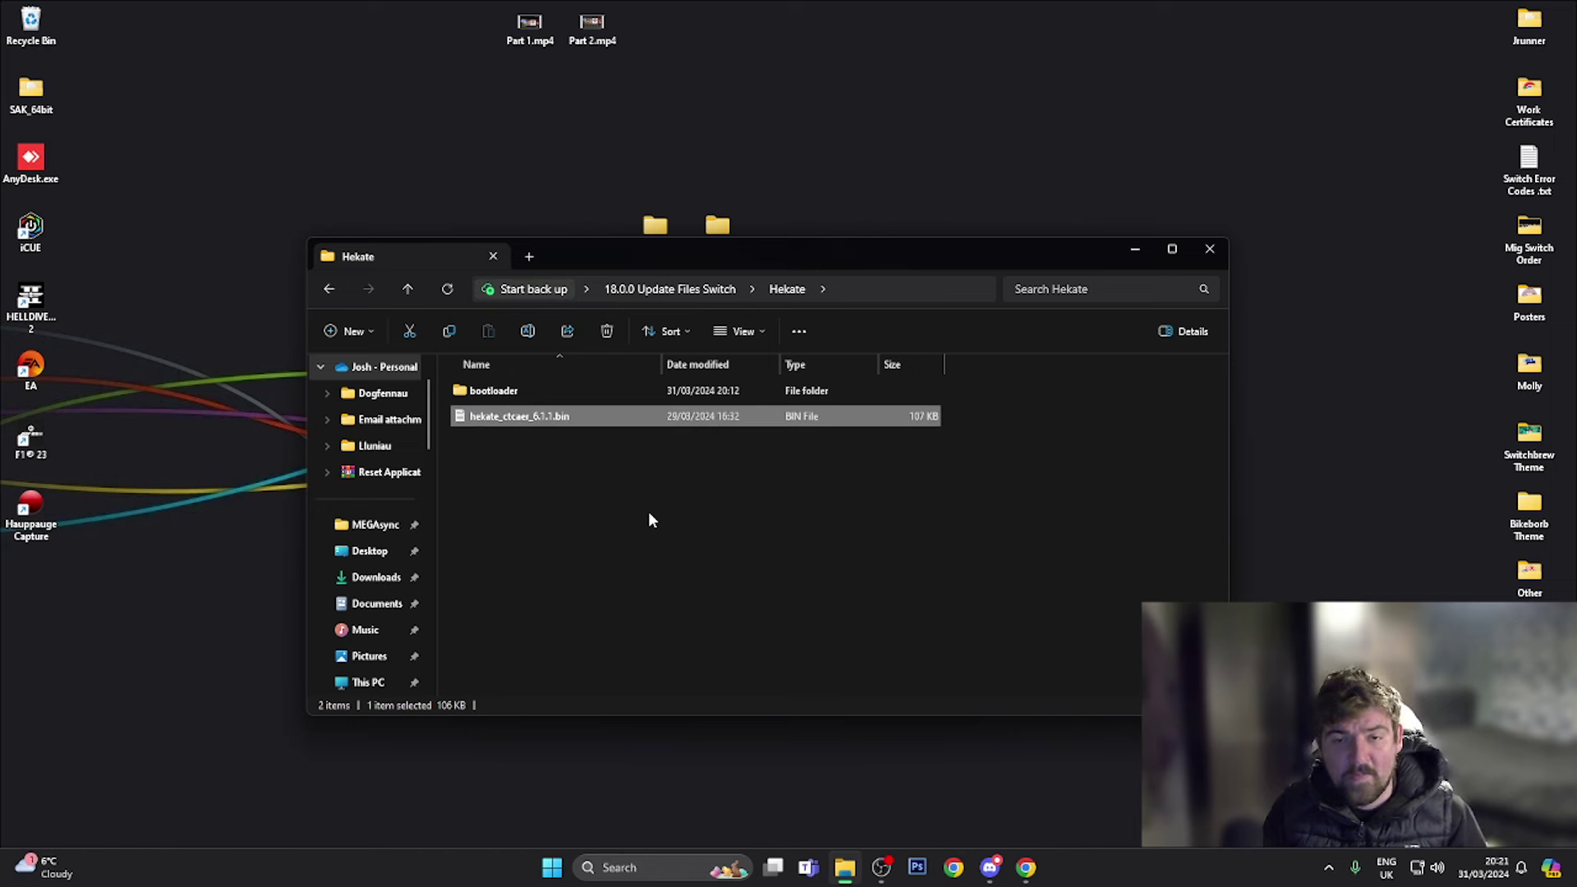
{"action": "right_click", "coordinate": [530, 421]}
{"action": "left_click", "coordinate": [643, 781]}
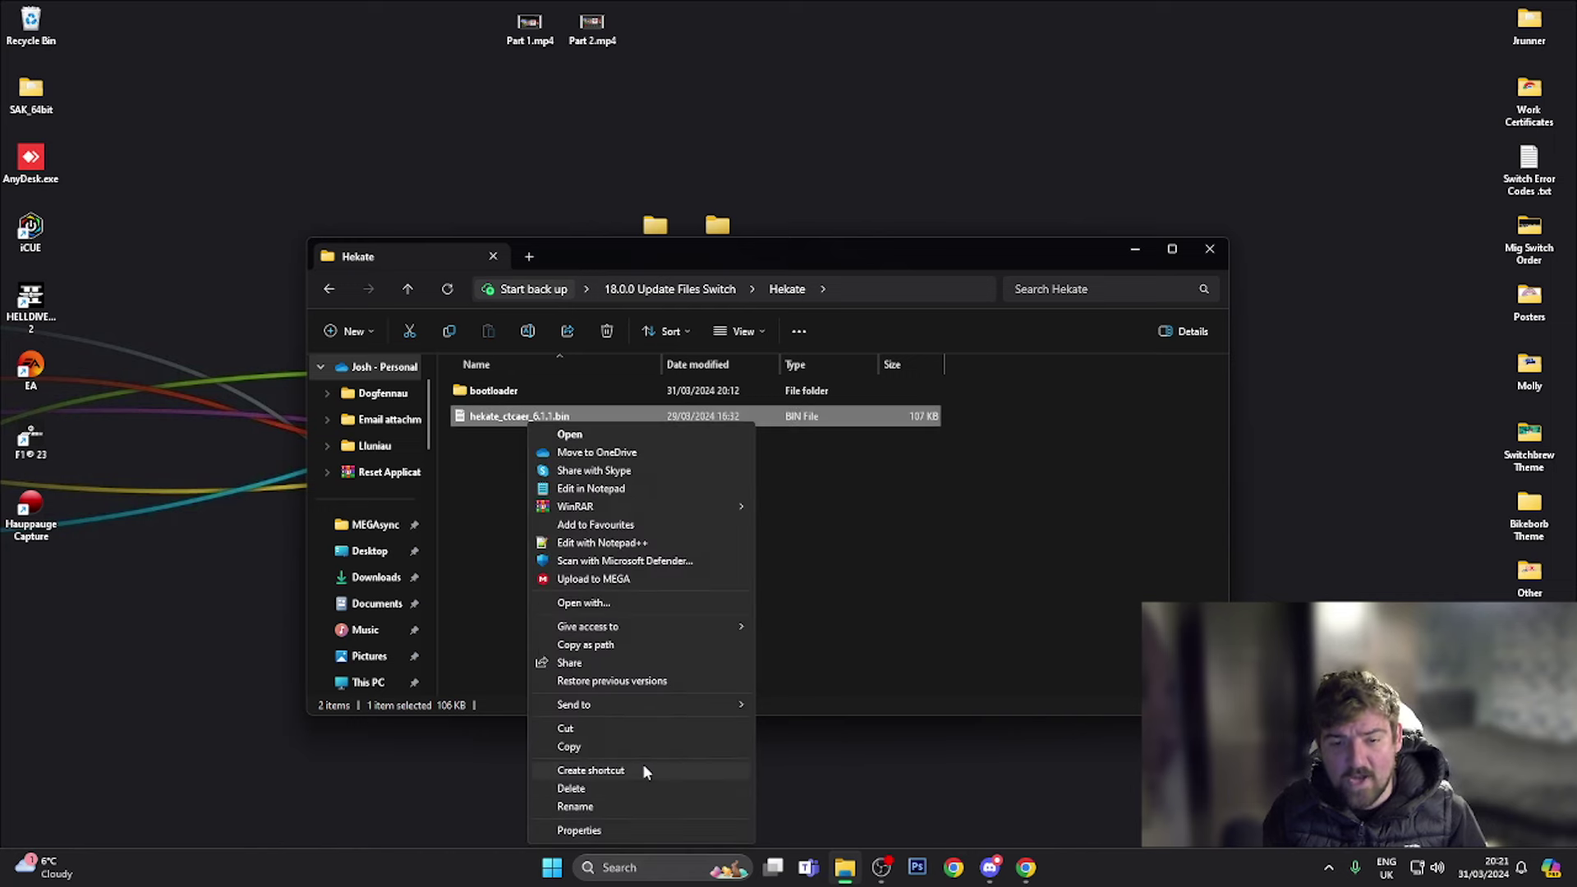
{"action": "left_click", "coordinate": [608, 811]}
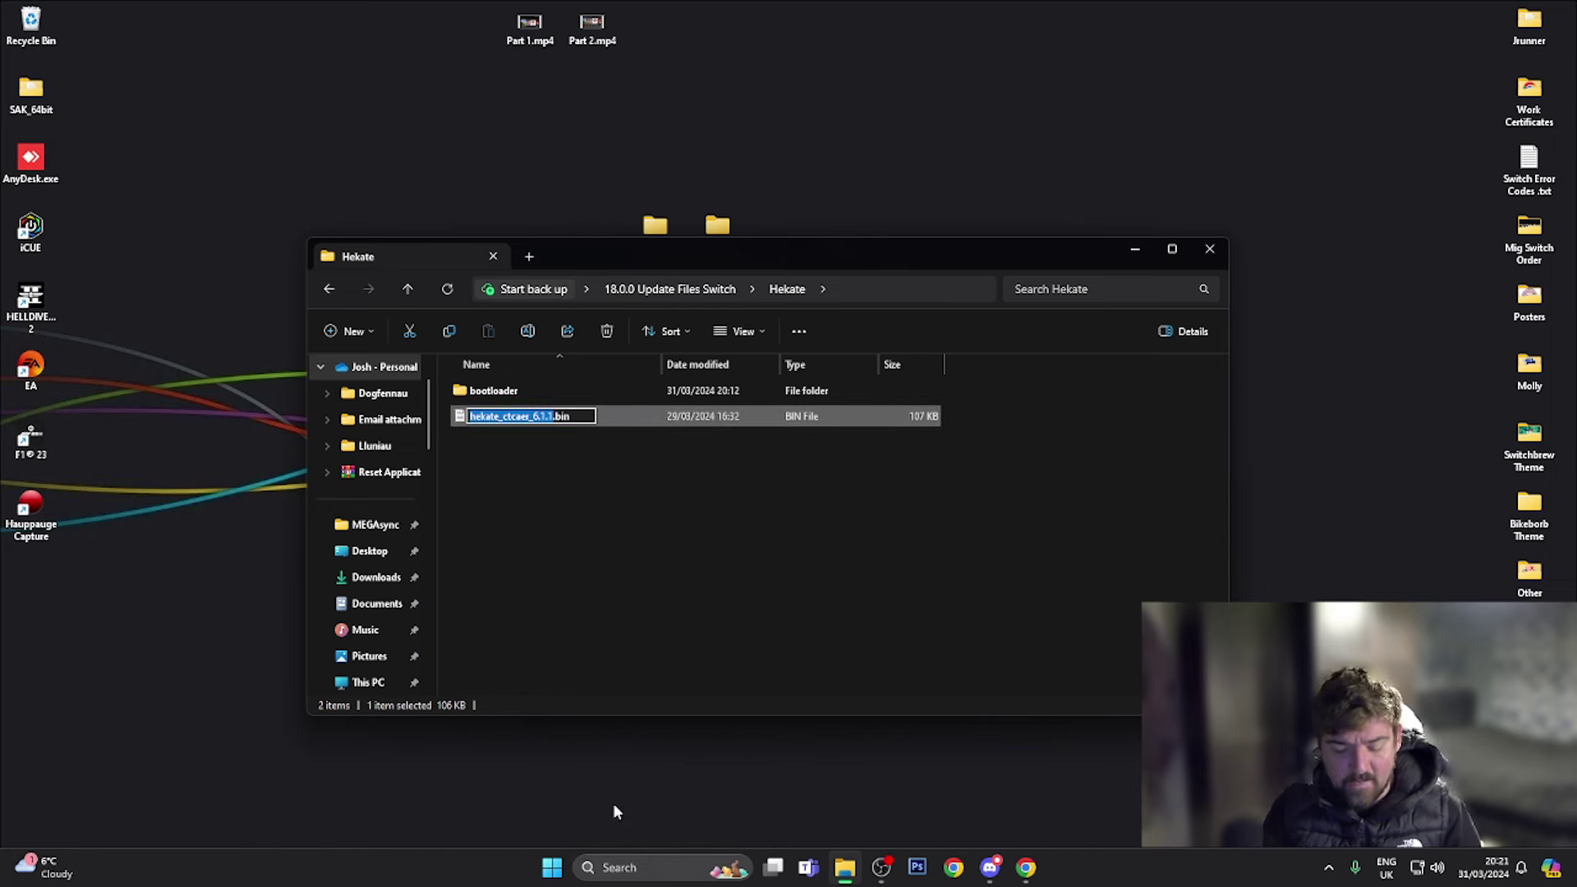
{"action": "type", "text": "pay"}
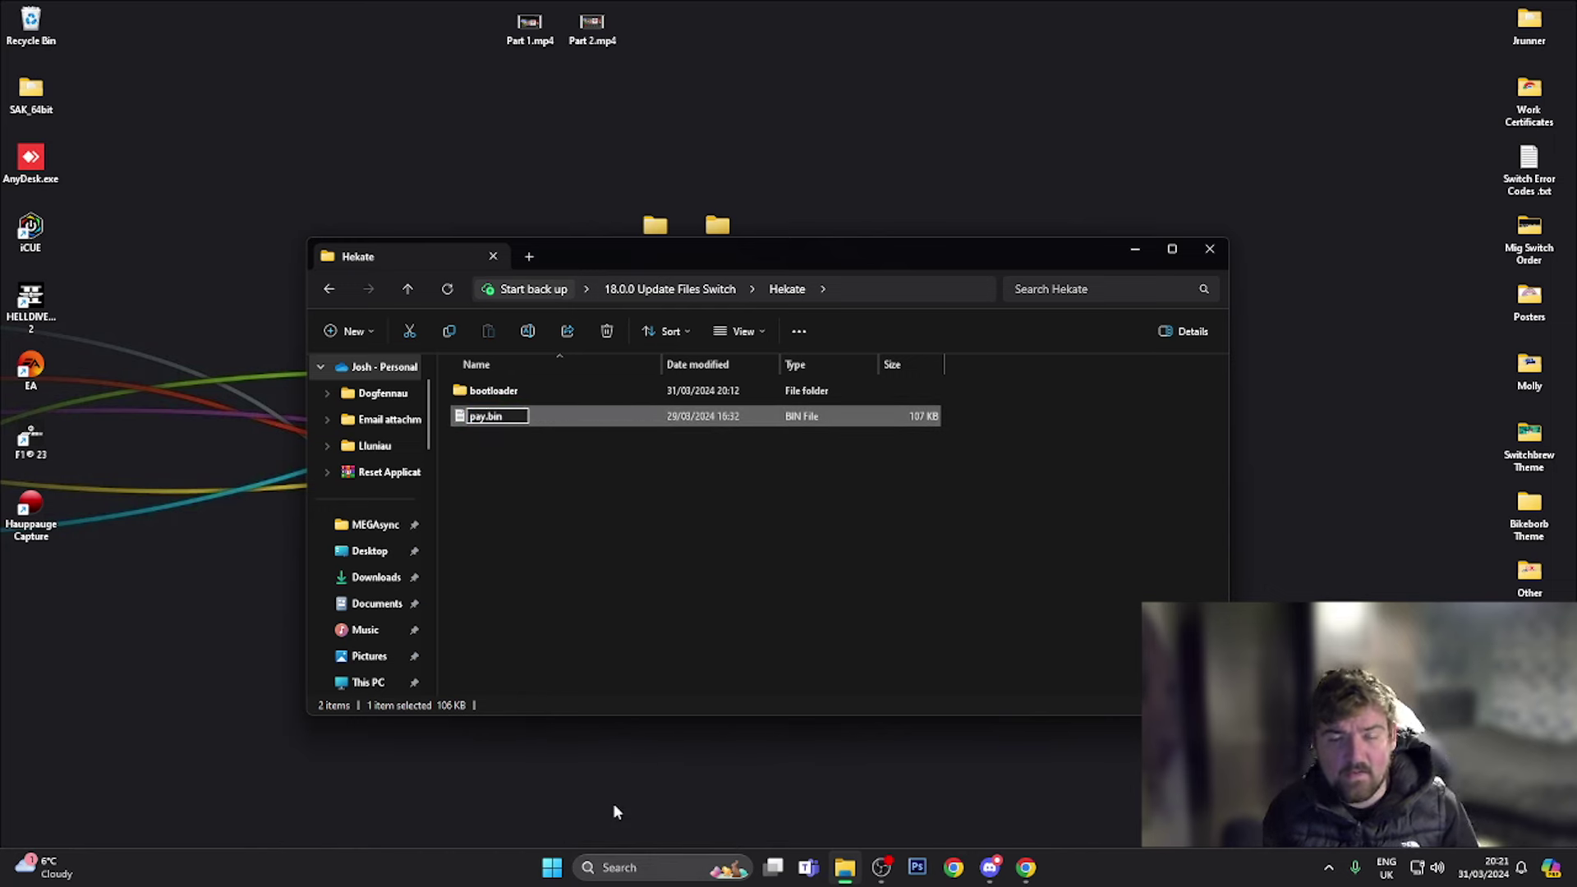
{"action": "type", "text": "load"}
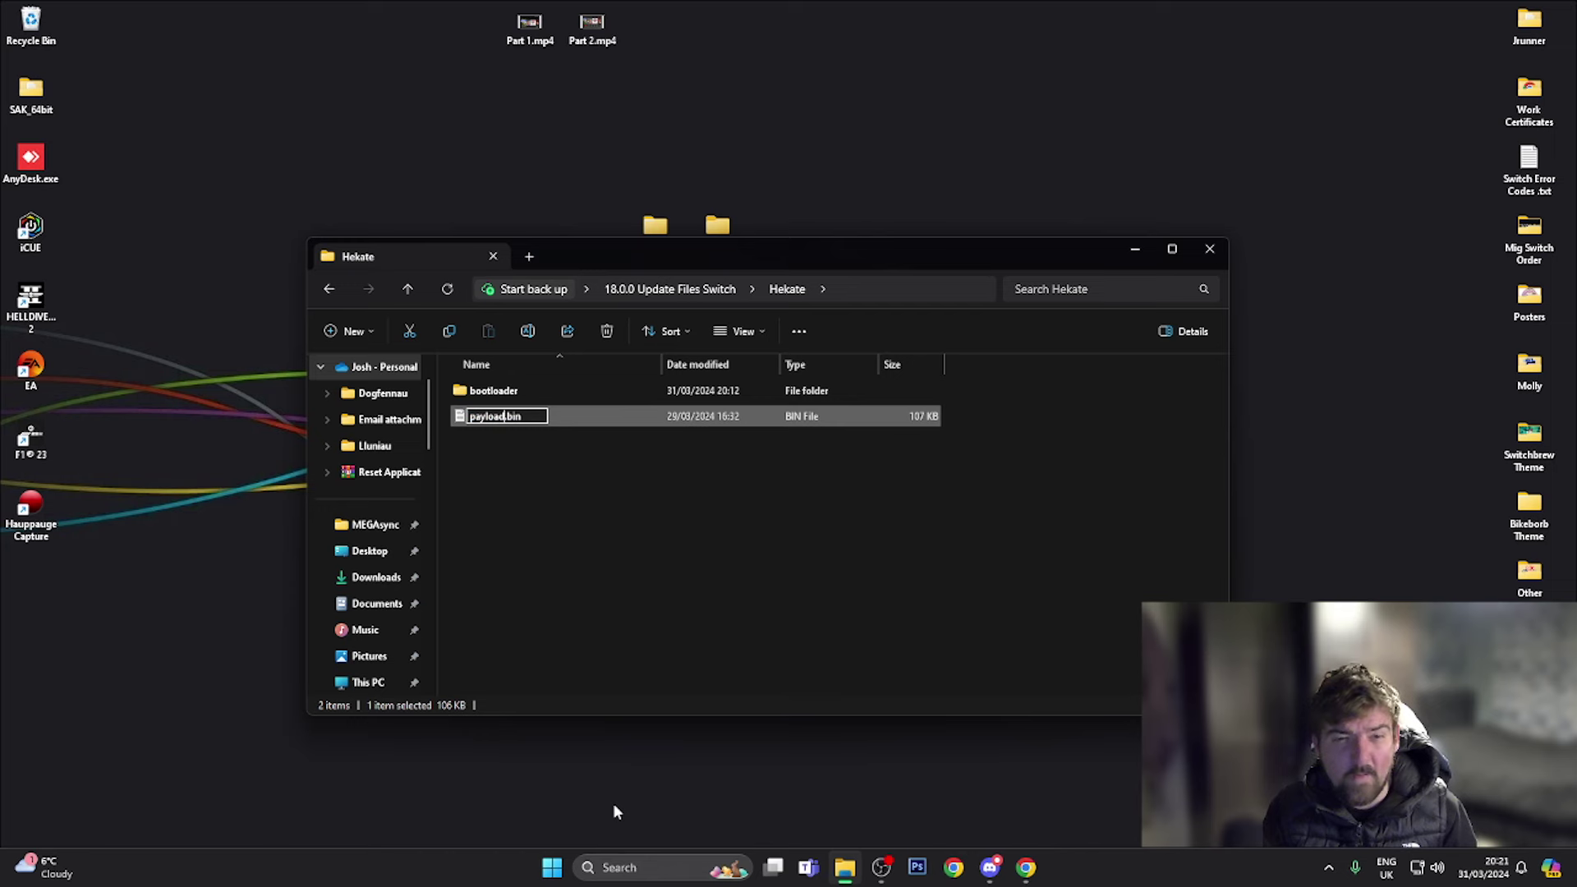
{"action": "key", "text": "Return"}
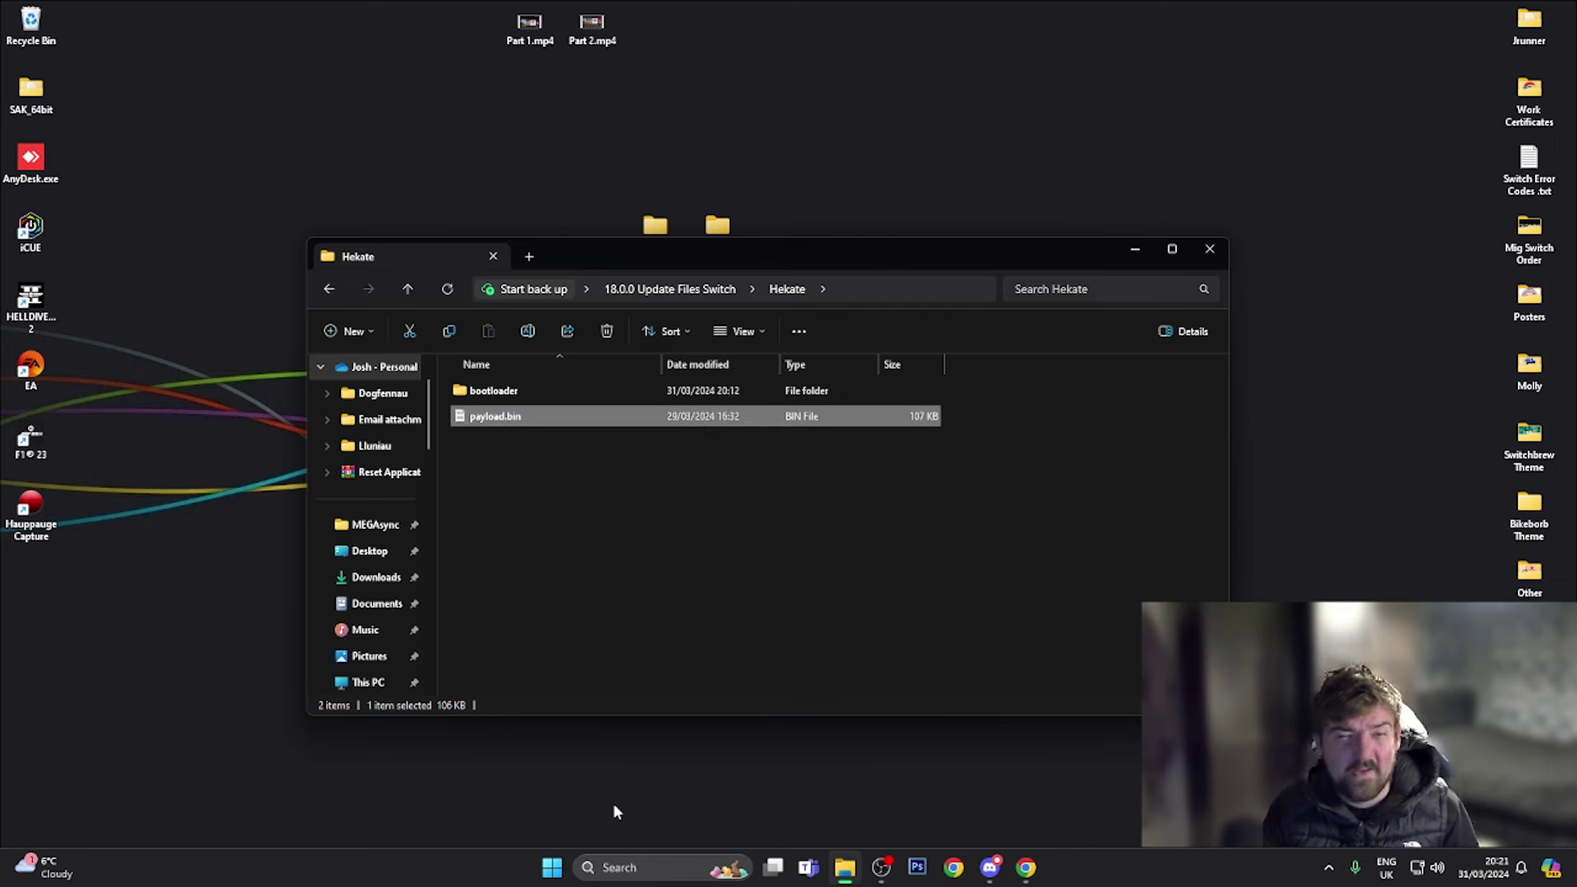
Step: Inspect the payload files in Hekate's bootloader/payloads folder, then close the folder window
{"action": "double_click", "coordinate": [510, 392]}
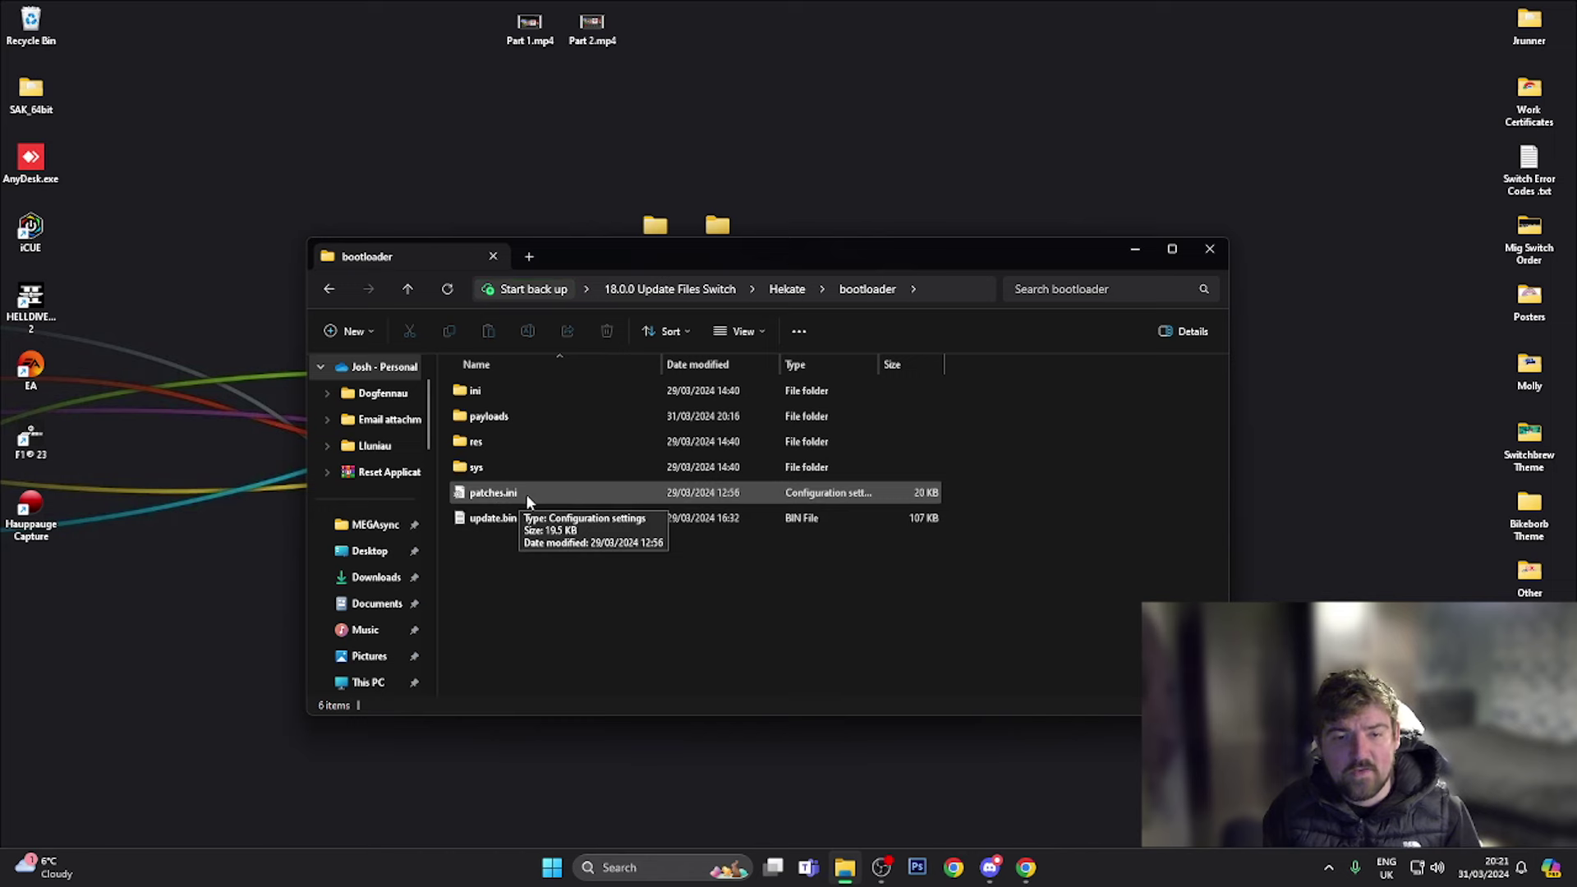
{"action": "left_click", "coordinate": [508, 422]}
{"action": "double_click", "coordinate": [508, 422]}
{"action": "left_click", "coordinate": [505, 391]}
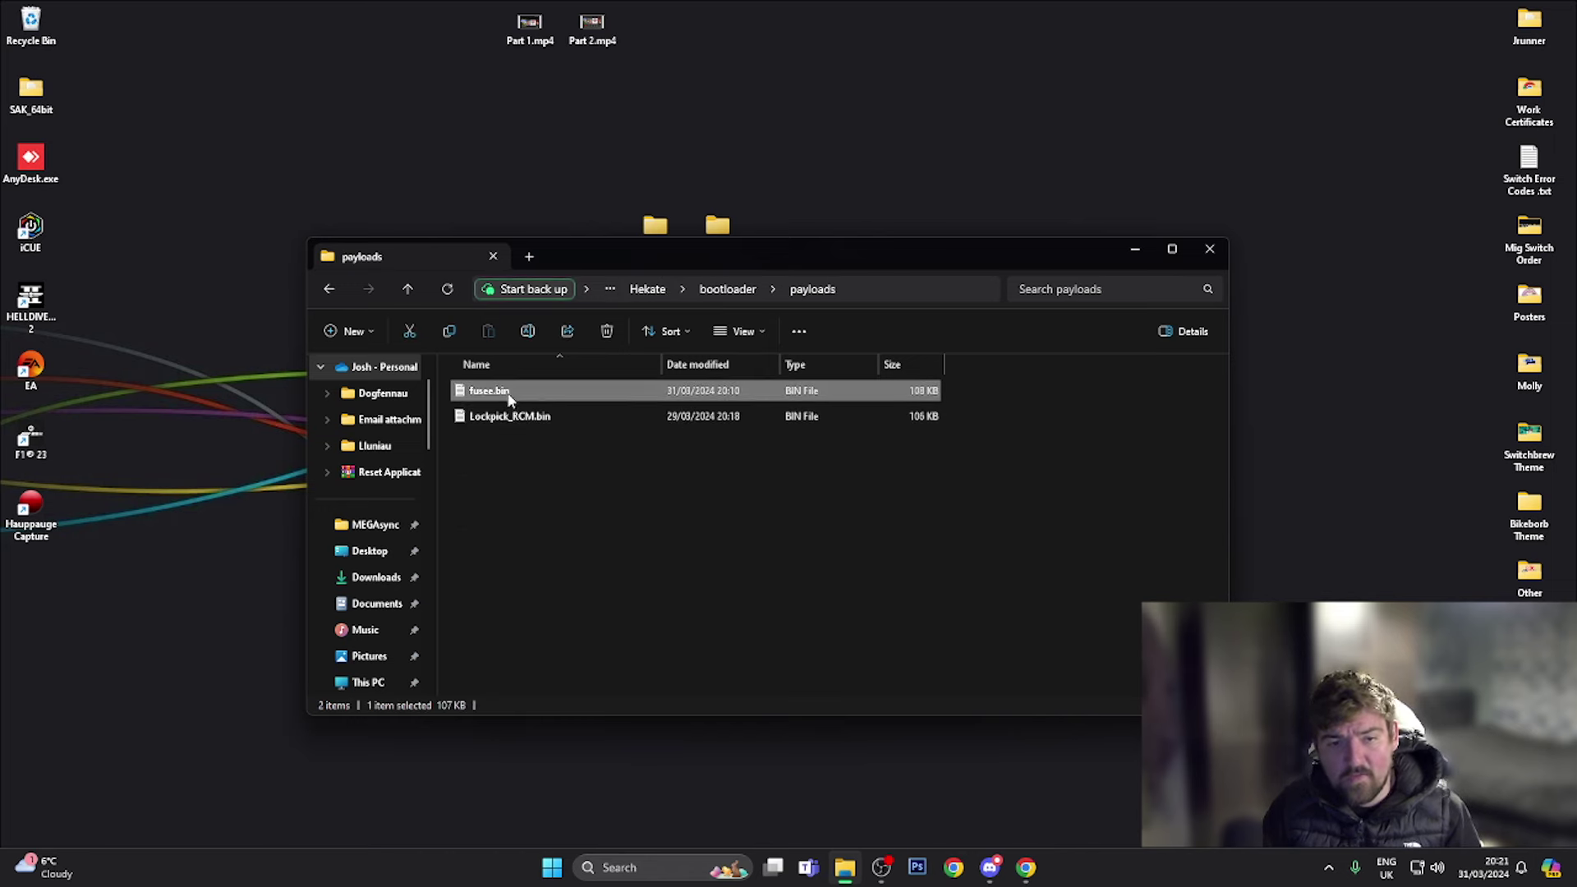
{"action": "left_click", "coordinate": [530, 463]}
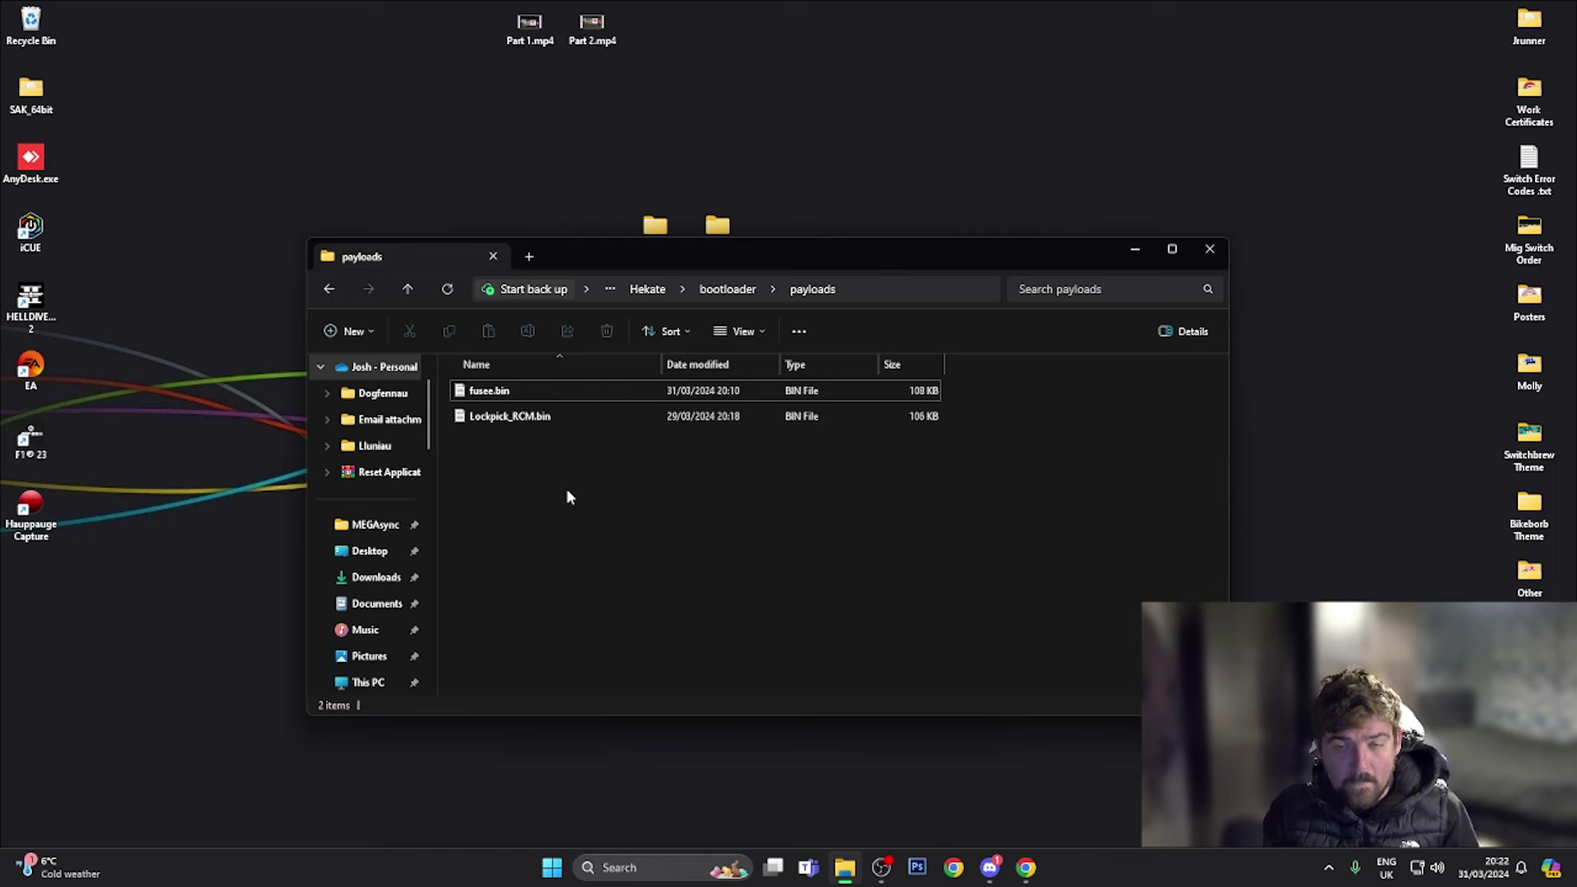
{"action": "left_click", "coordinate": [1202, 260]}
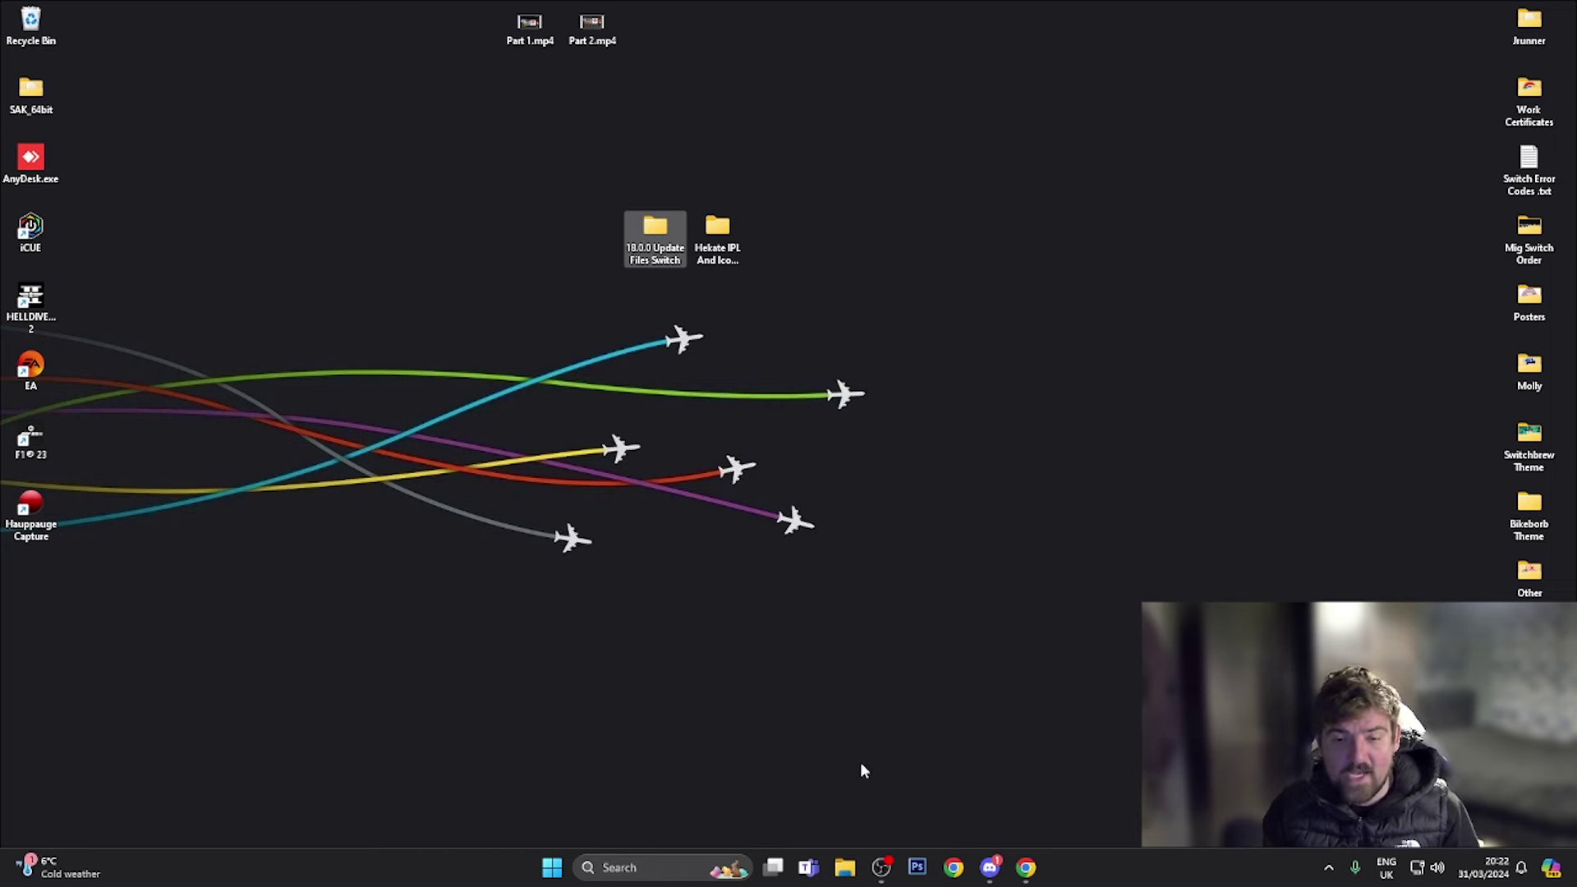
Step: Open the SWITCH SD (I:) drive in a new File Explorer window
{"action": "left_click", "coordinate": [852, 868]}
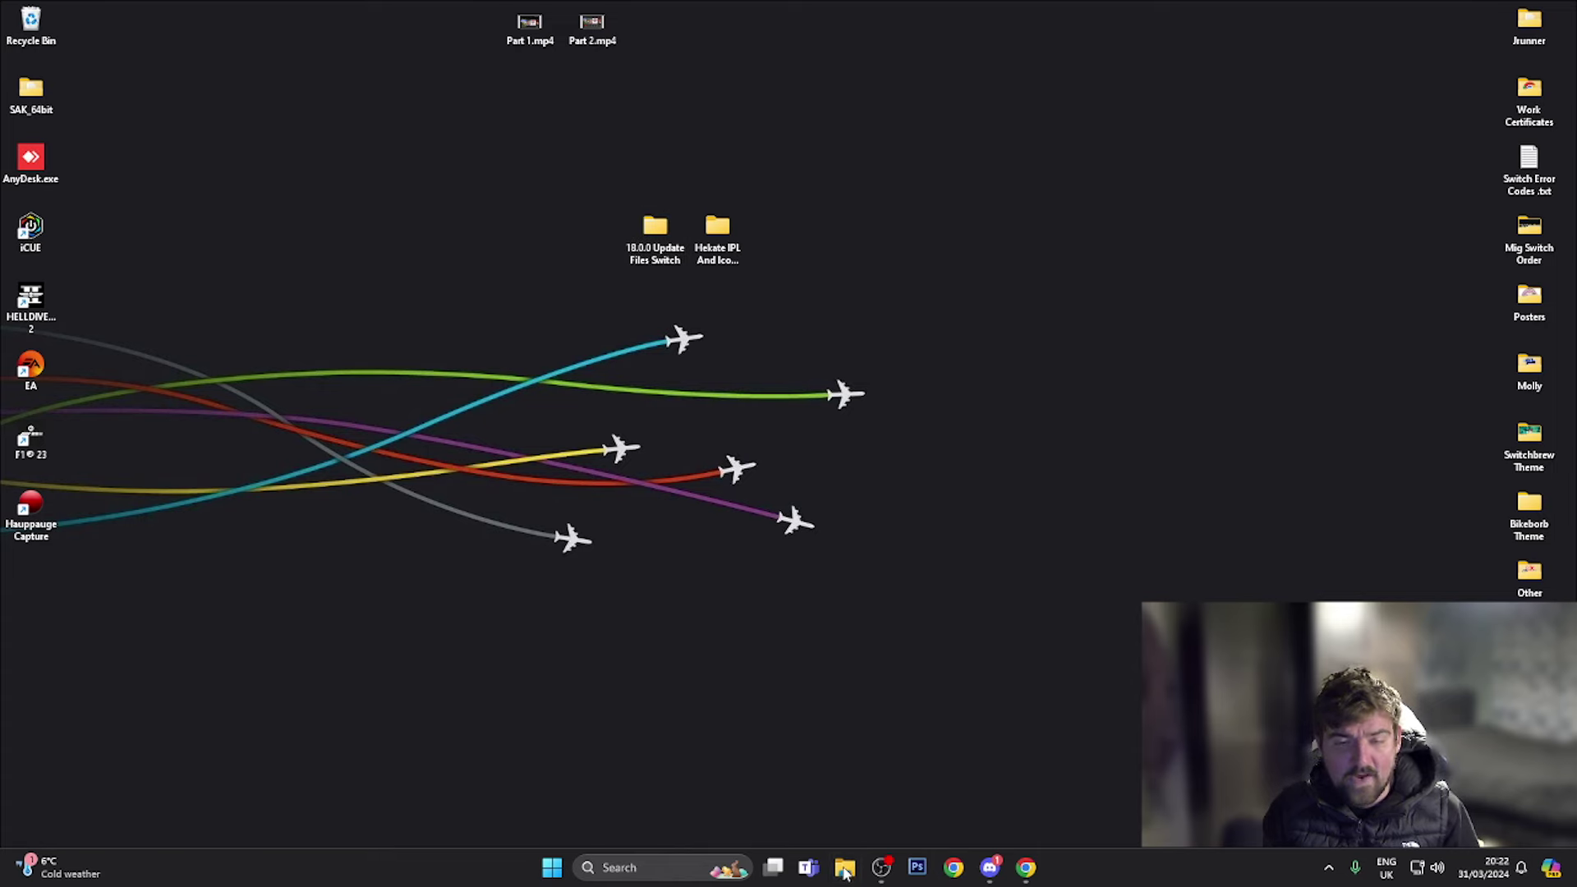
{"action": "scroll", "coordinate": [378, 649], "scroll_direction": "down", "scroll_amount": 4}
{"action": "scroll", "coordinate": [398, 450], "scroll_direction": "up", "scroll_amount": 1}
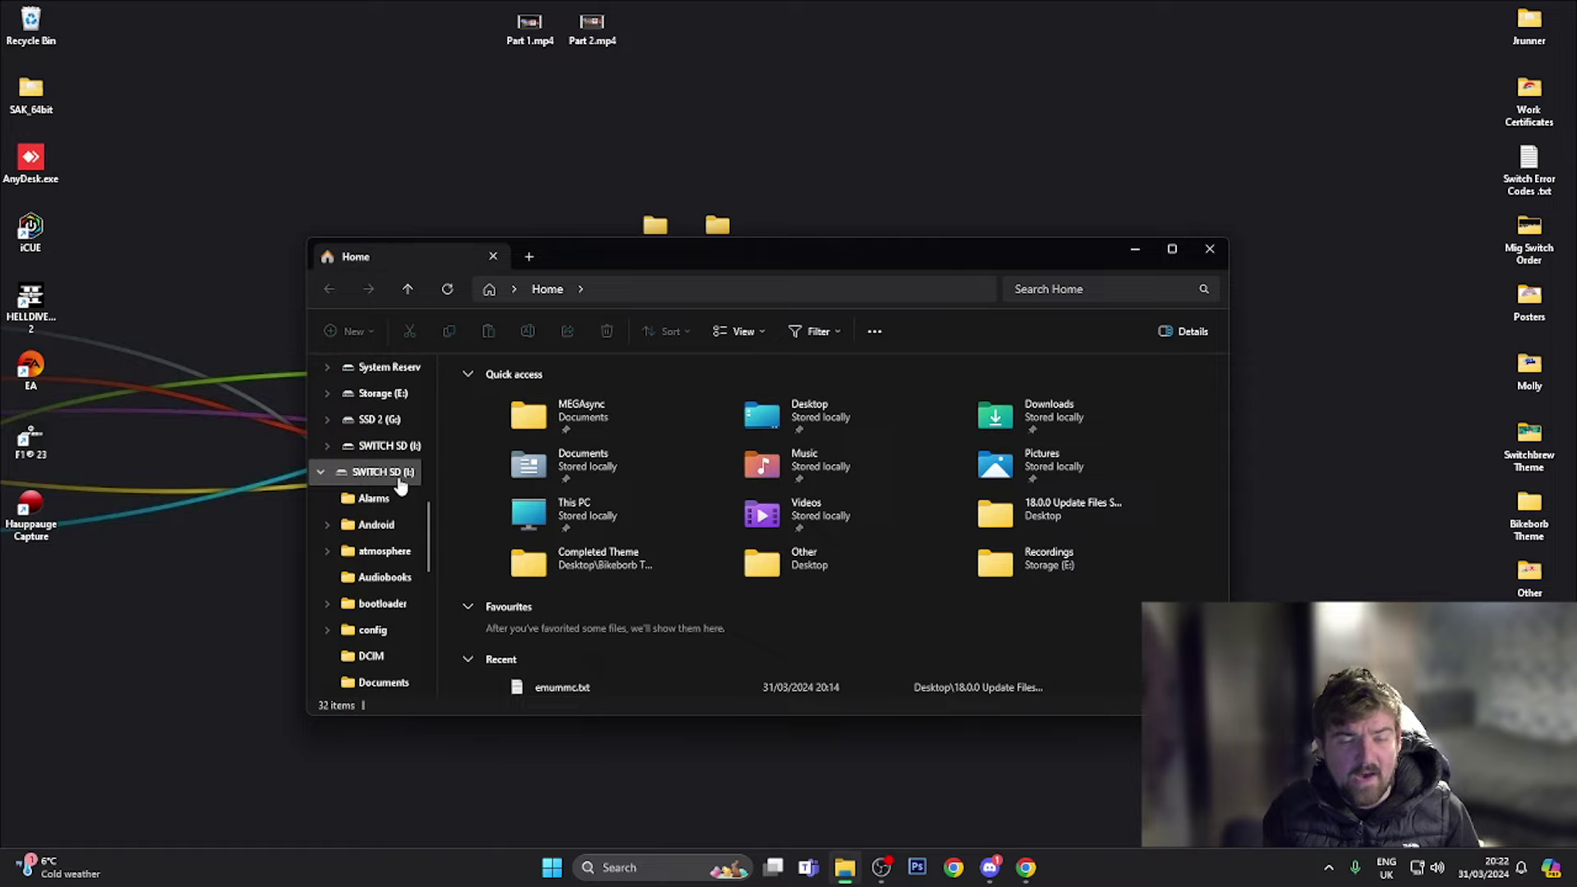
{"action": "left_click", "coordinate": [399, 476]}
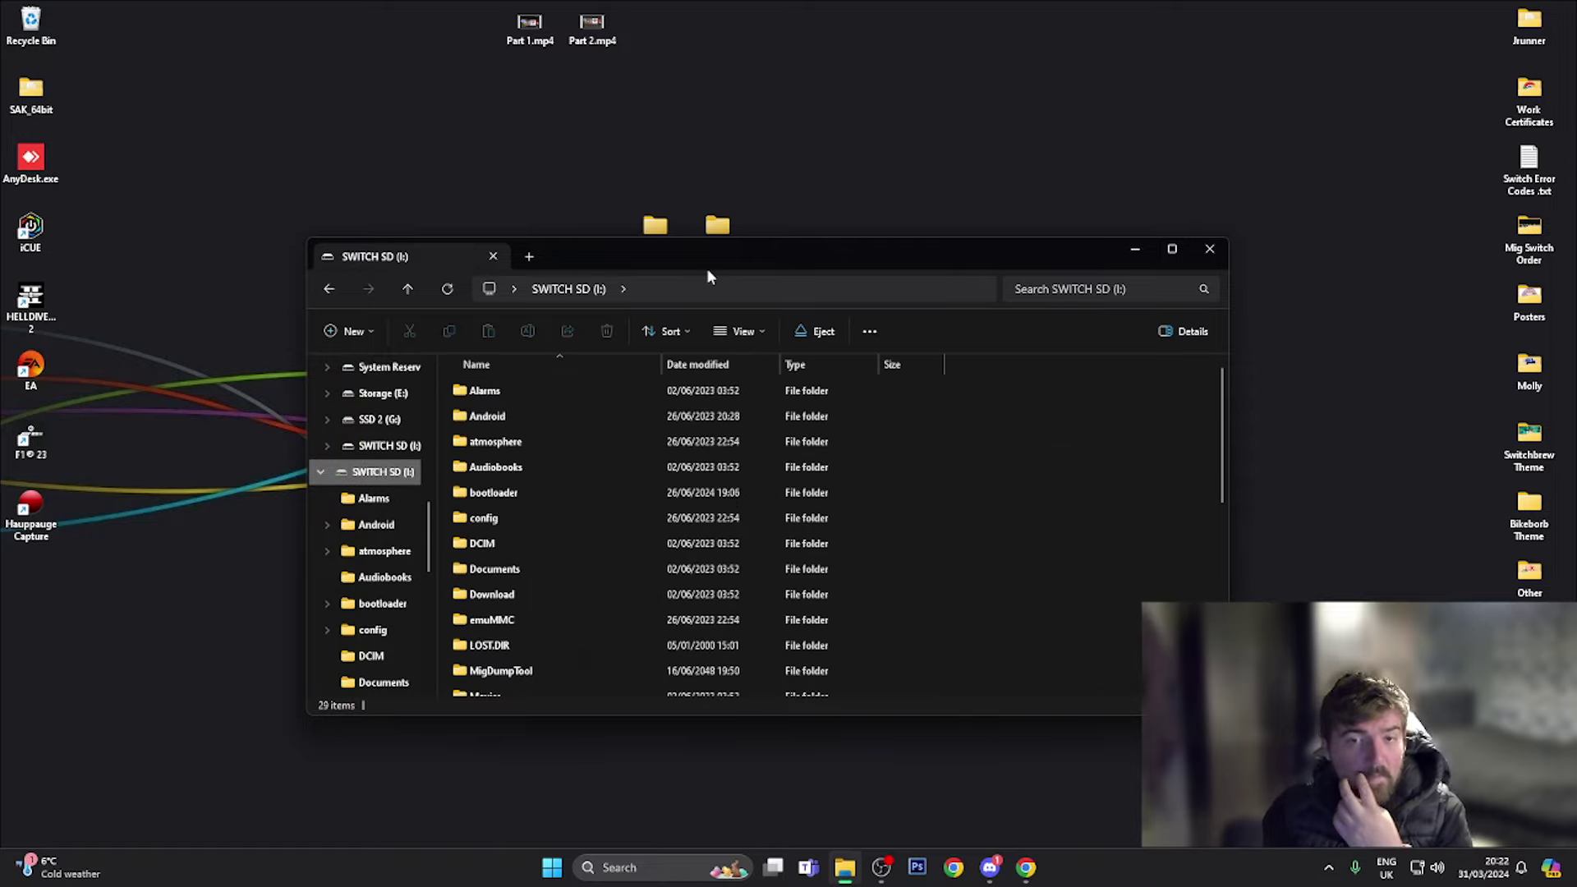
Step: Open the 18.0.0 Update Files Switch folder in a second window and arrange it beside the SWITCH SD (I:) window
{"action": "left_click_drag", "start_coordinate": [713, 256], "coordinate": [866, 332]}
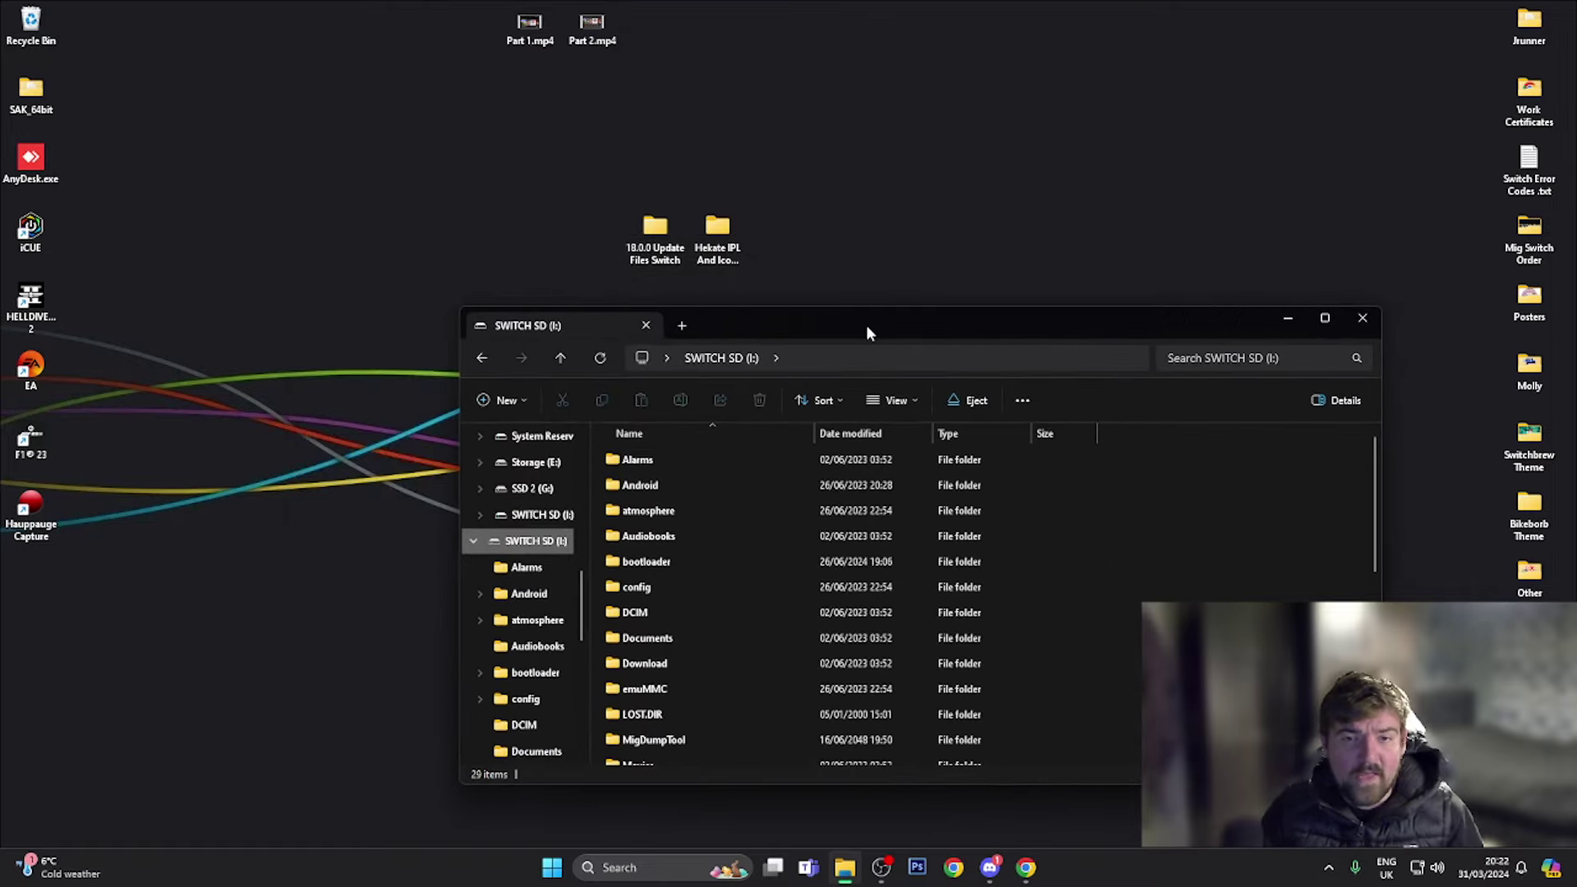
{"action": "double_click", "coordinate": [665, 259]}
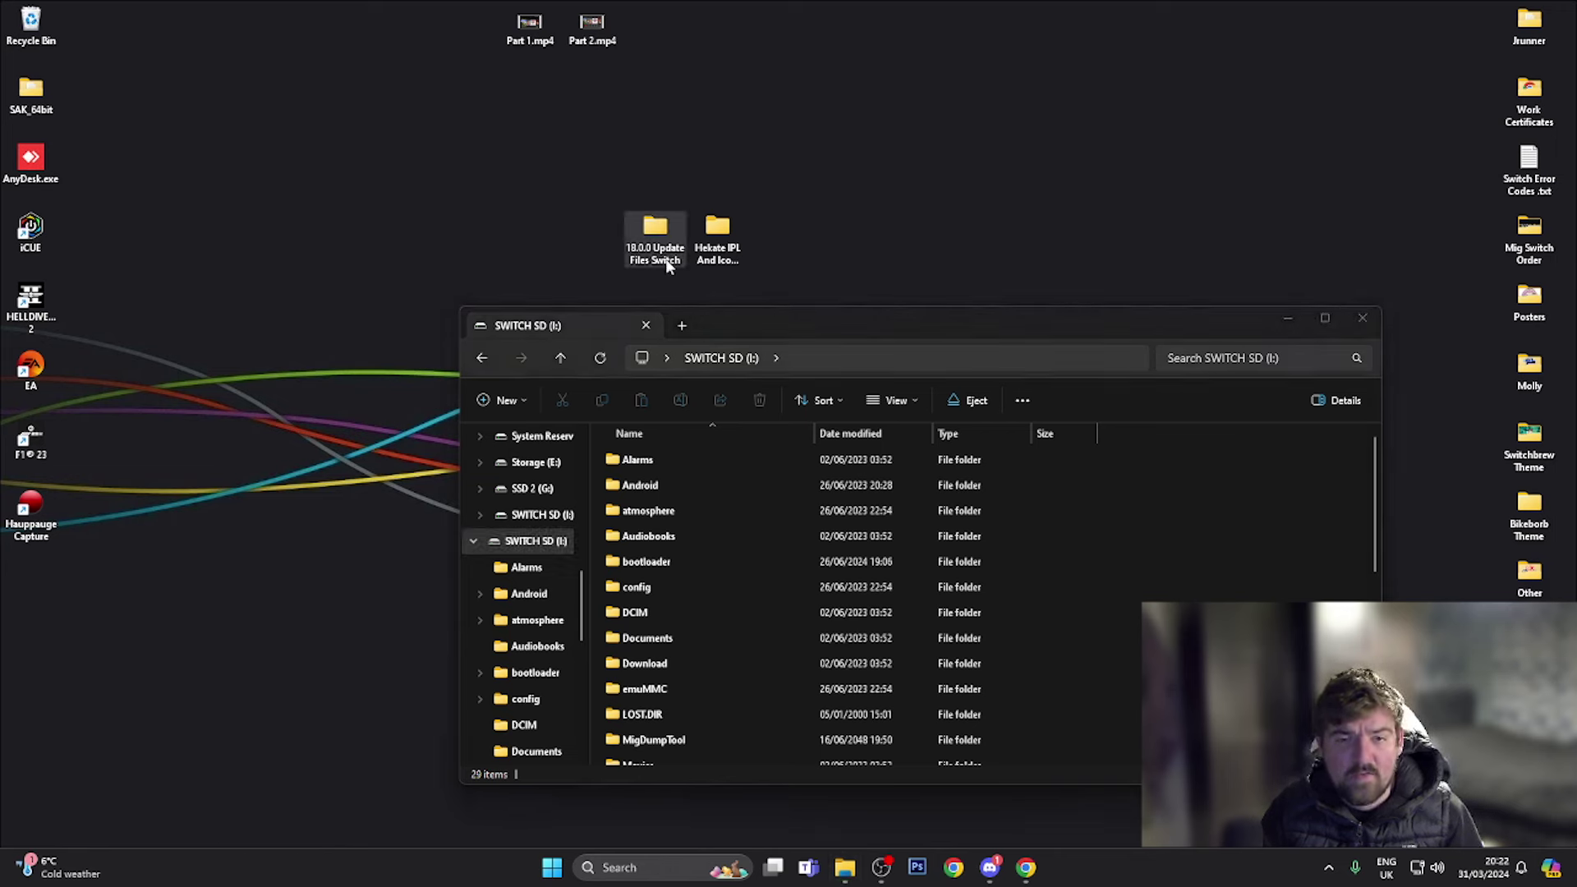
{"action": "left_click_drag", "start_coordinate": [754, 331], "coordinate": [348, 43]}
{"action": "left_click_drag", "start_coordinate": [1003, 336], "coordinate": [1168, 324]}
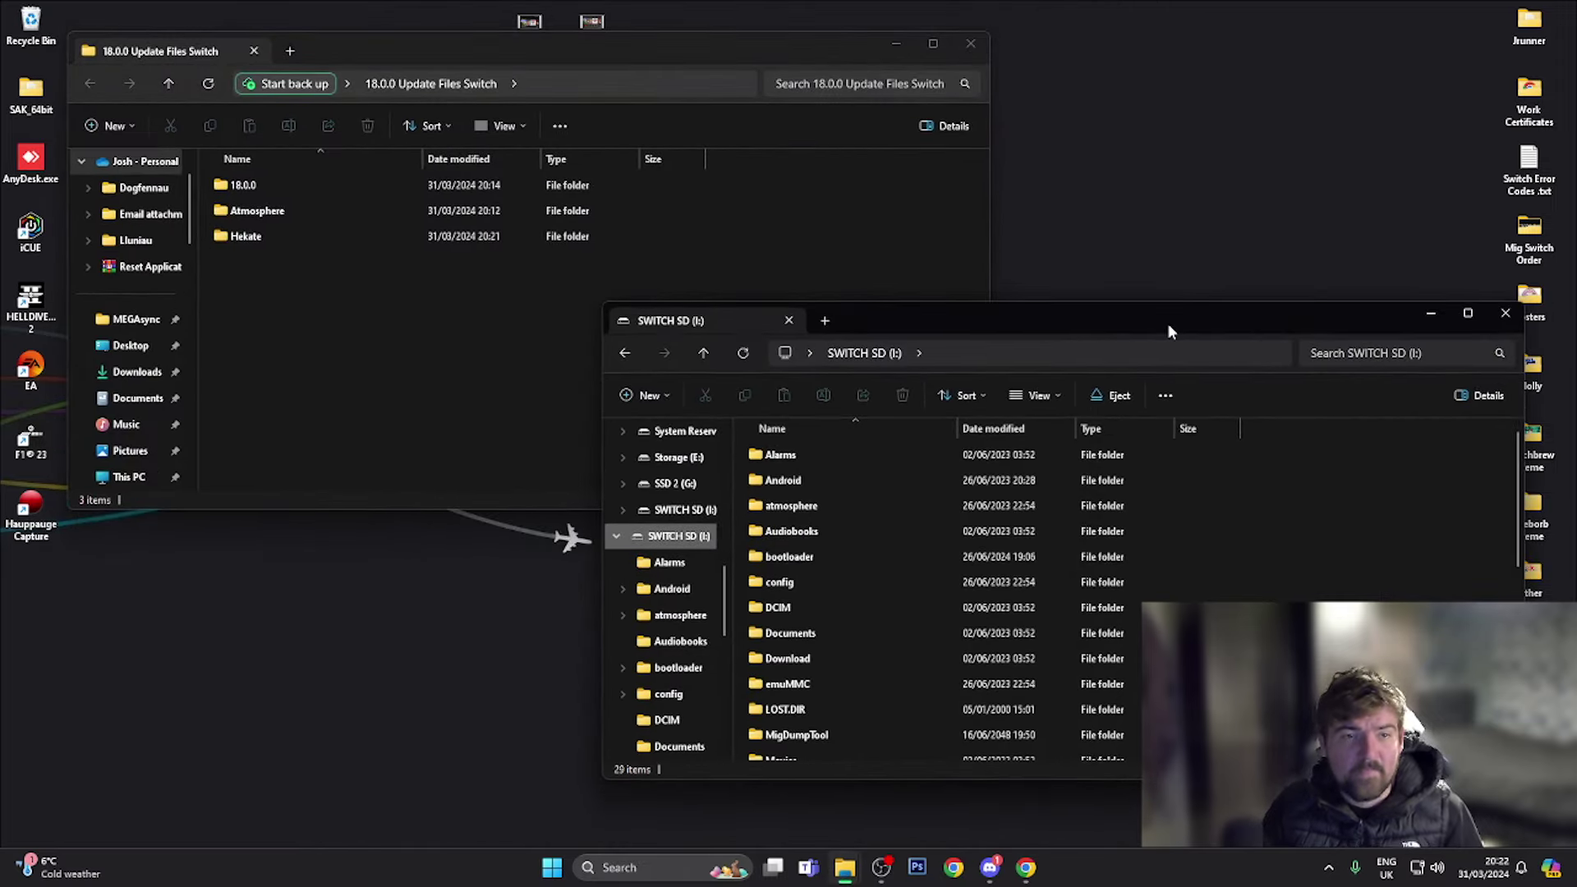
{"action": "left_click", "coordinate": [882, 495]}
{"action": "left_click_drag", "start_coordinate": [926, 321], "coordinate": [921, 293]}
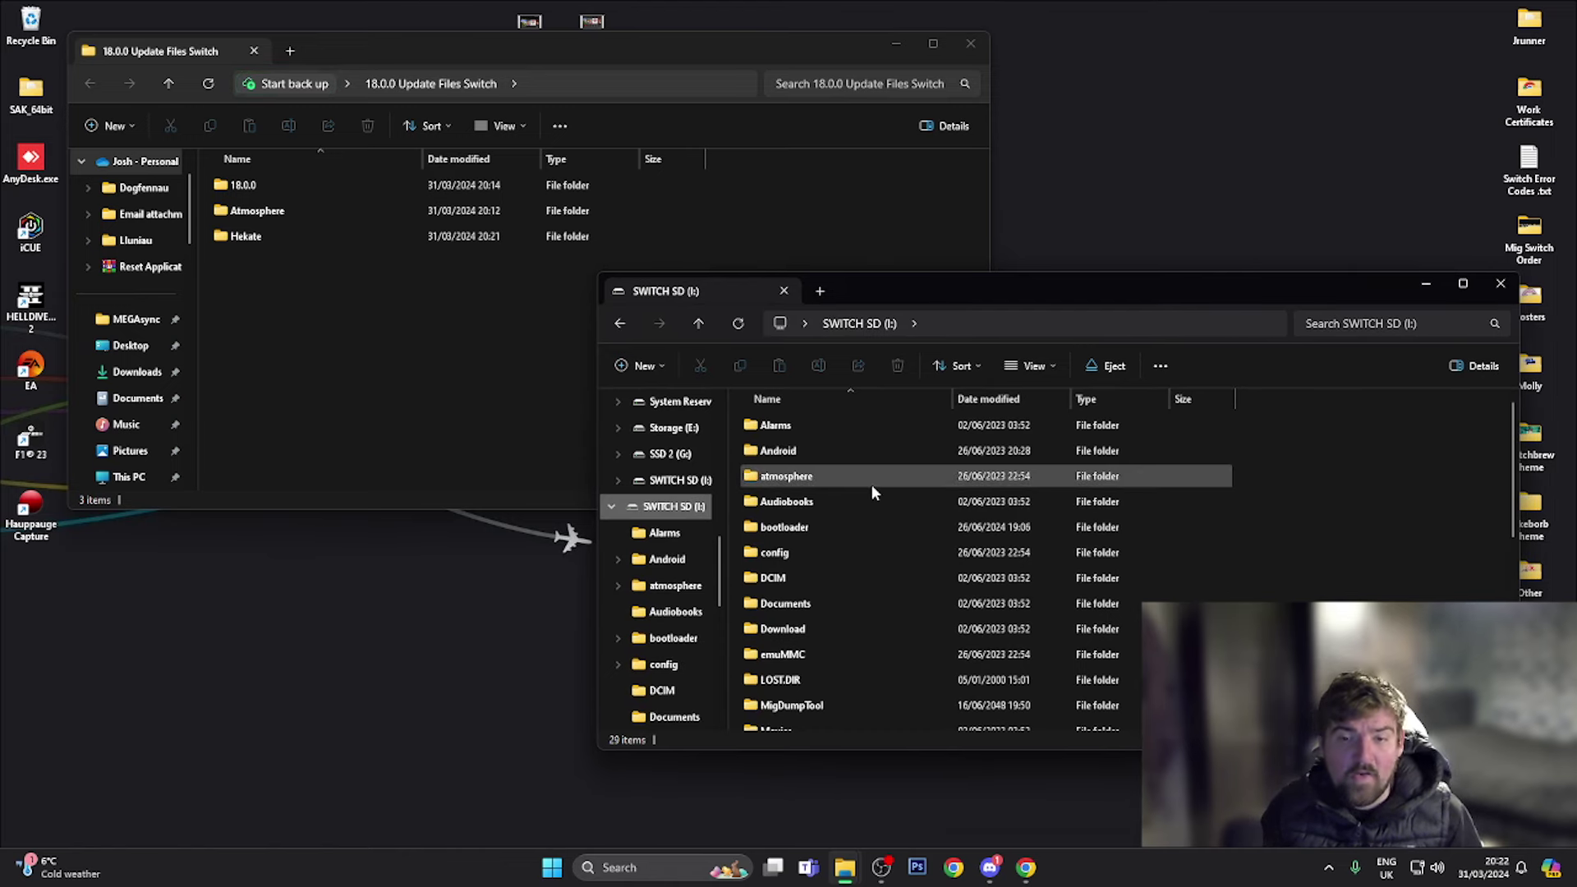
Step: Rename the atmosphere folder on the SWITCH SD (I:) drive to oldatmosphere
{"action": "left_click", "coordinate": [802, 481]}
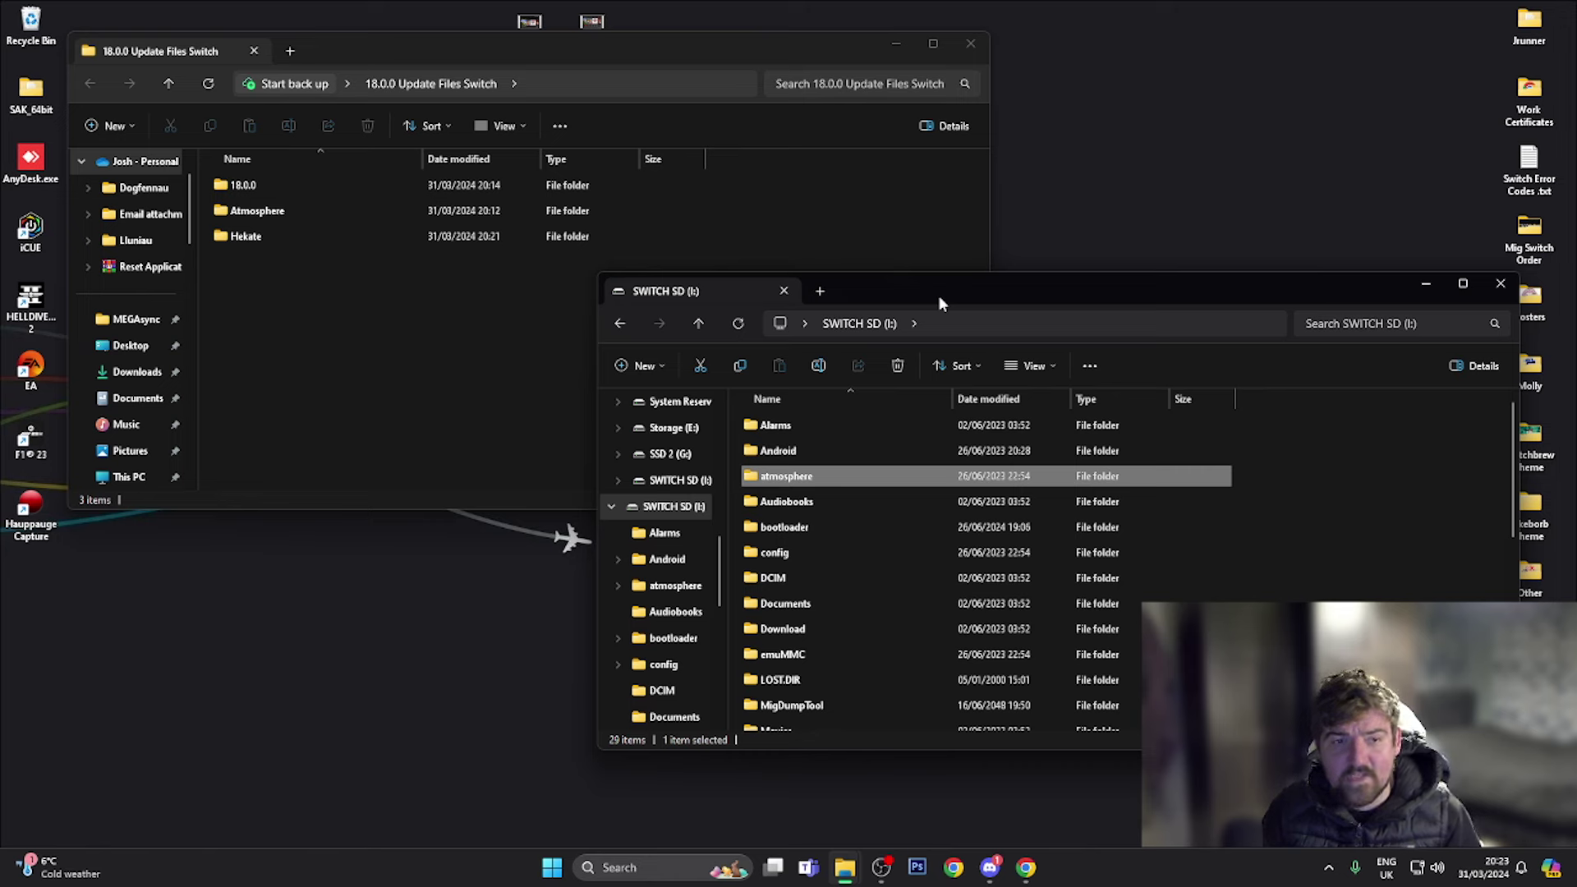
{"action": "right_click", "coordinate": [794, 480]}
{"action": "left_click", "coordinate": [861, 458]}
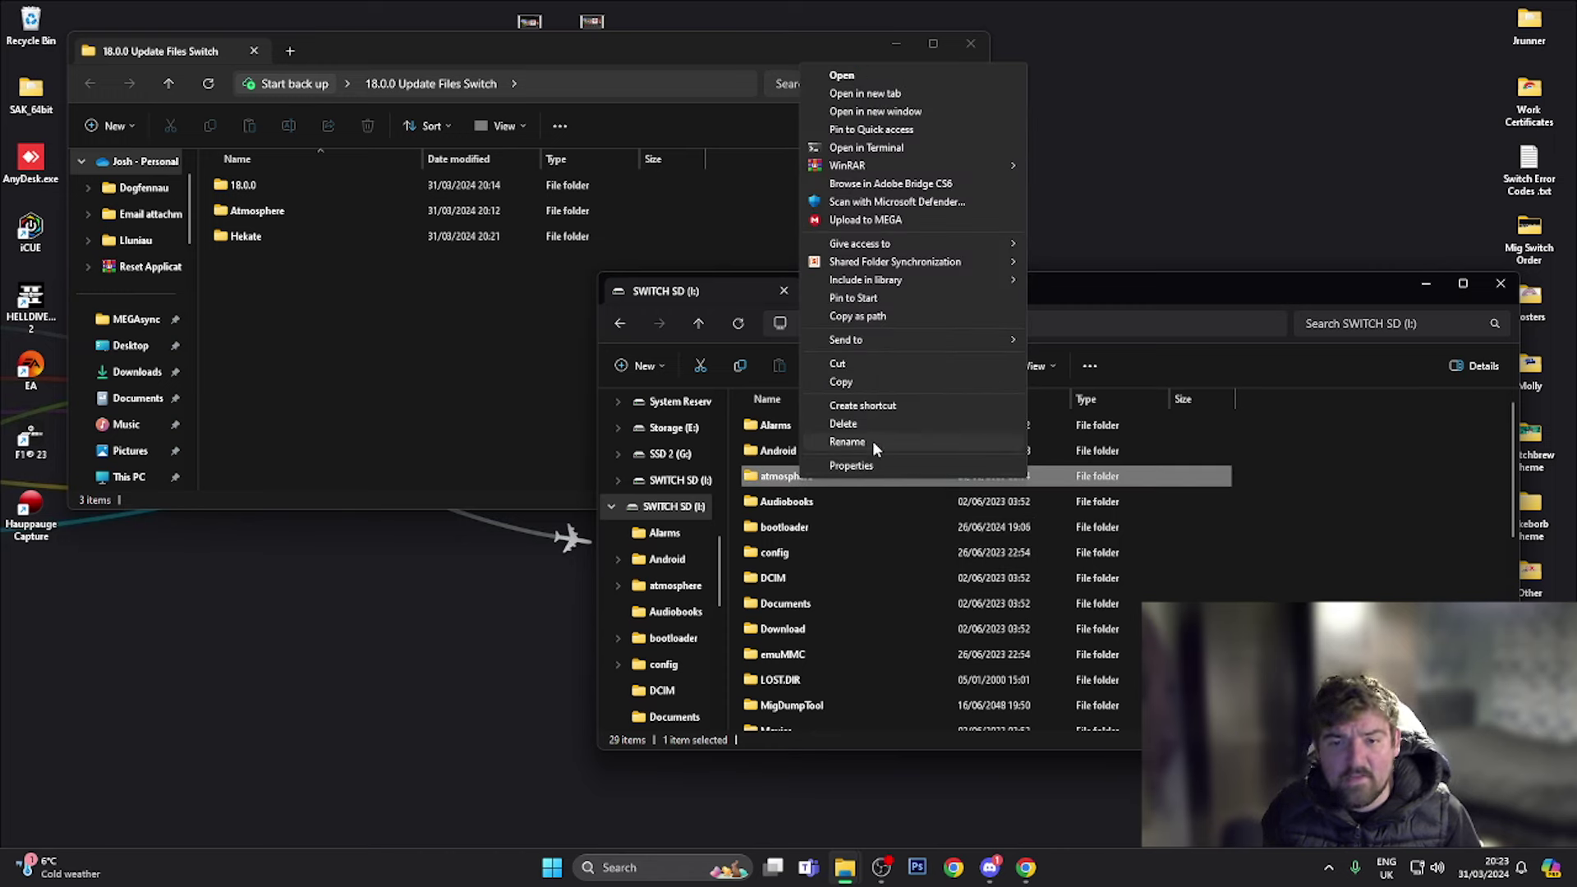
{"action": "left_click", "coordinate": [846, 442]}
{"action": "key", "text": "Home"}
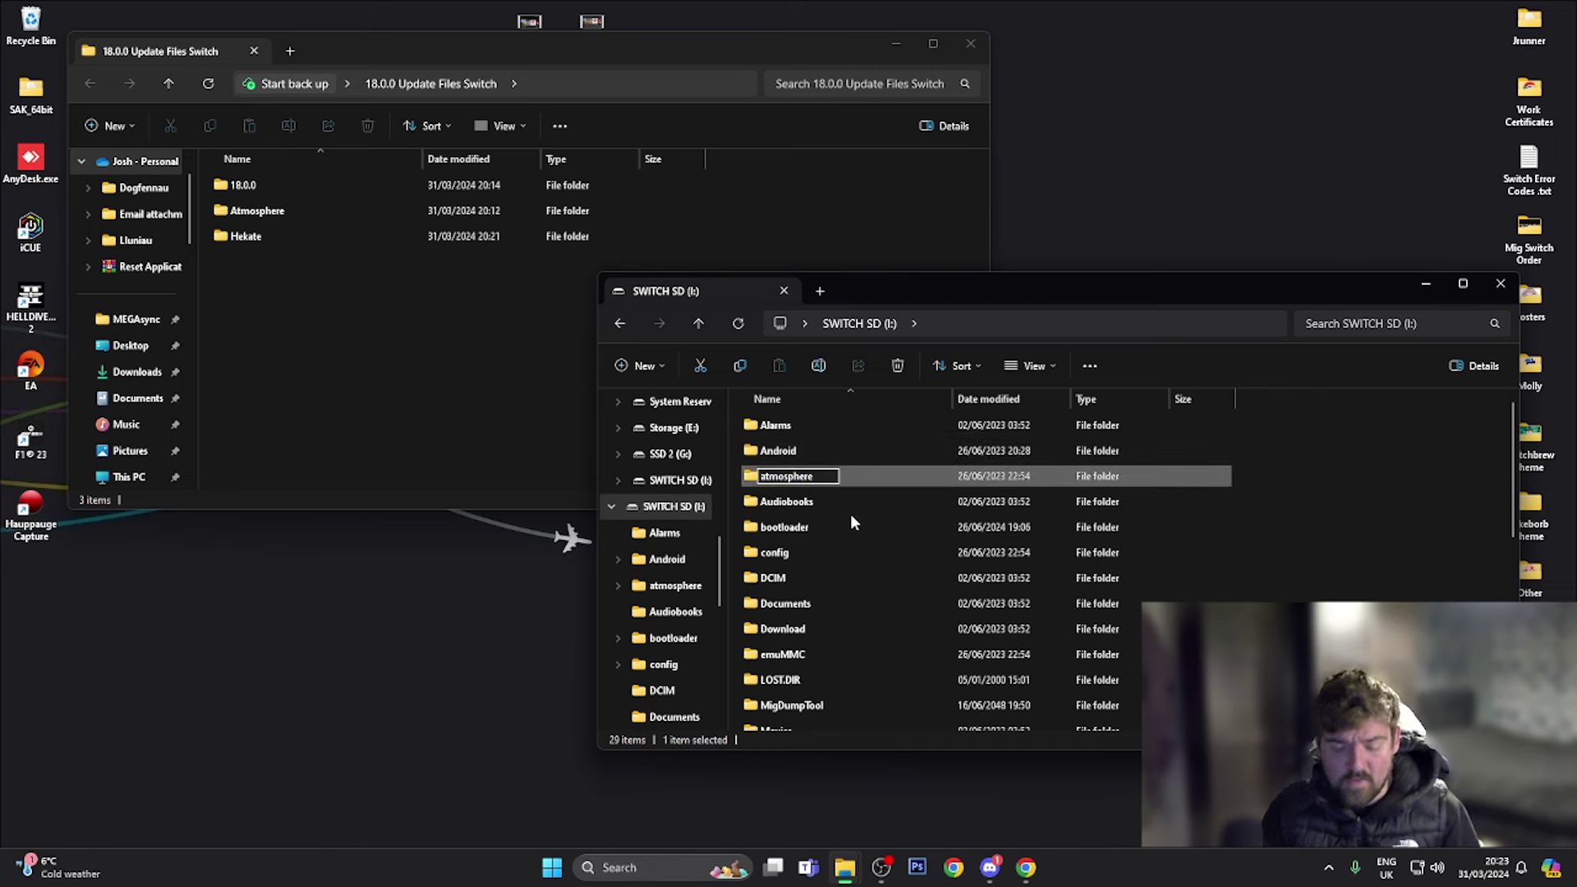
{"action": "type", "text": "old"}
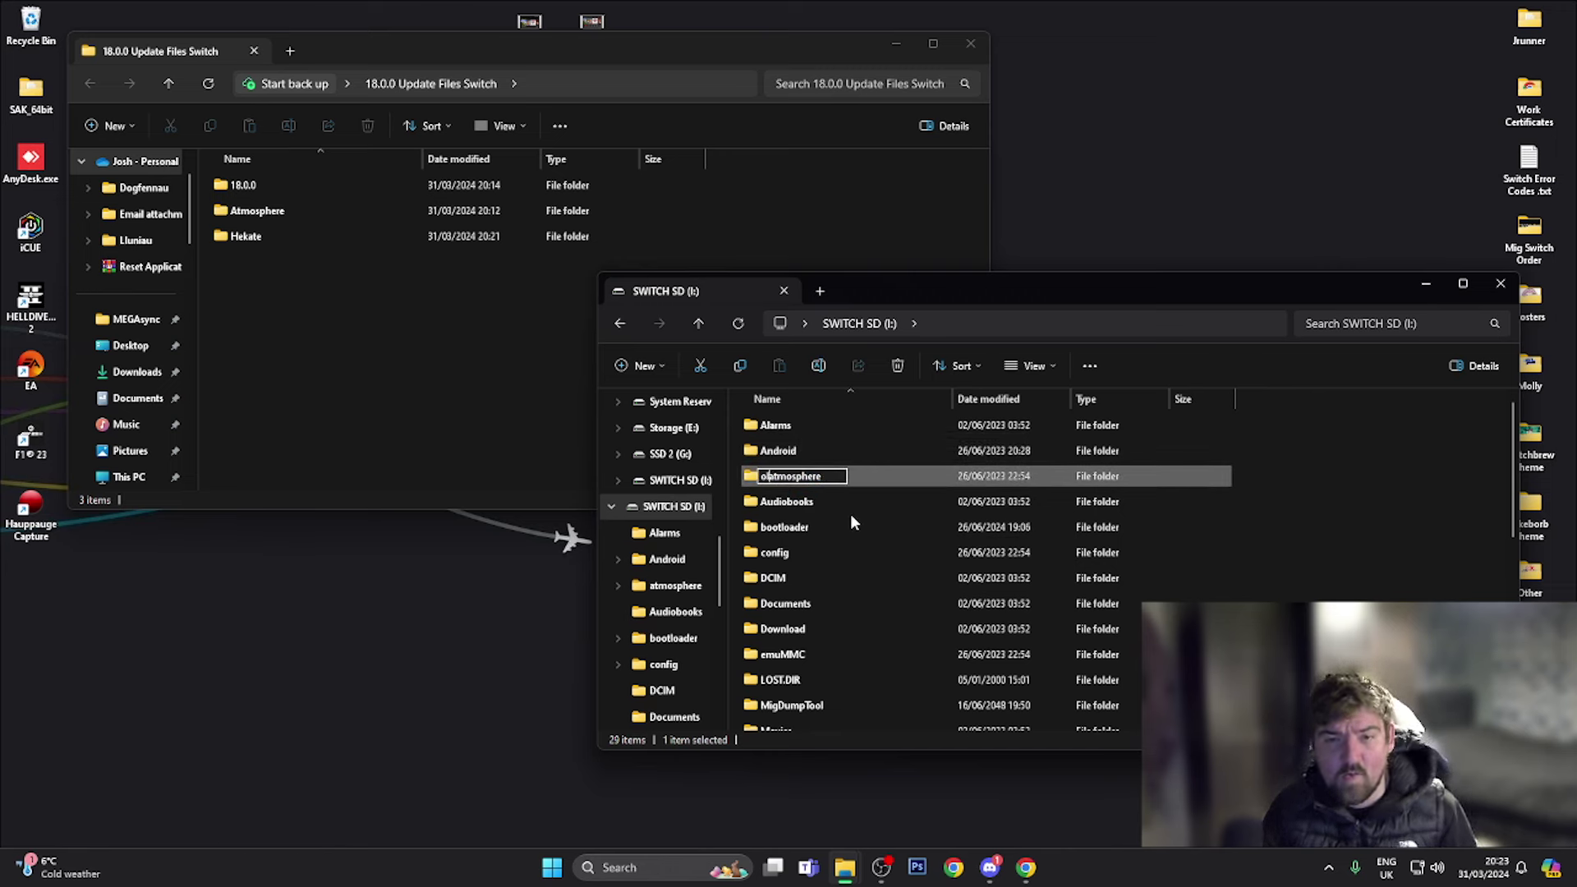
{"action": "key", "text": "Return"}
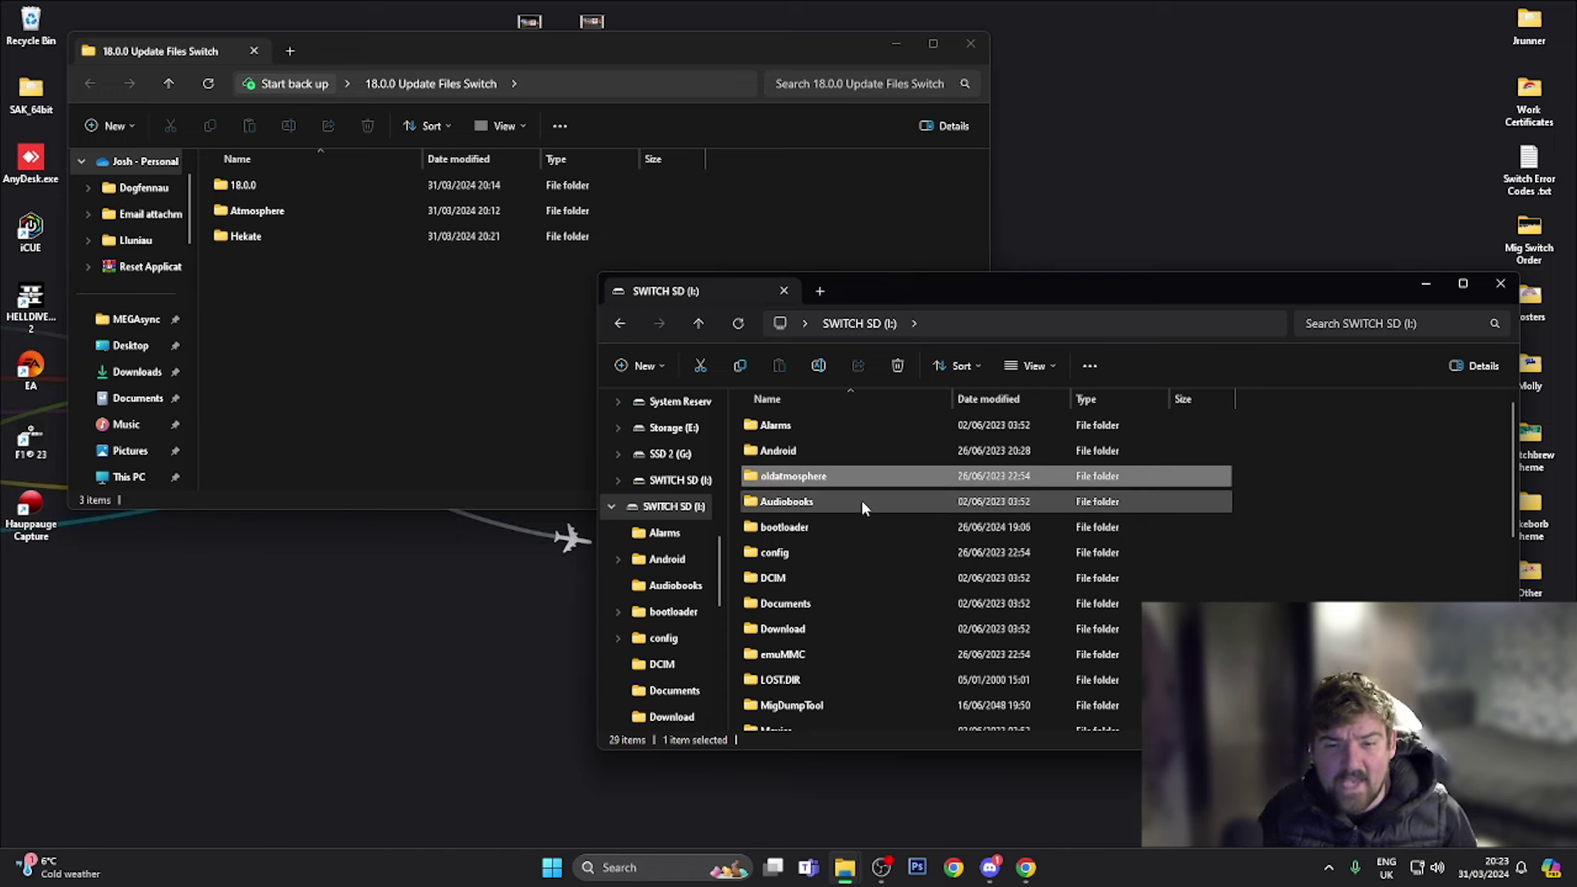
Step: Rename the bootloader folder on the SWITCH SD (I:) drive to oldbootloader
{"action": "scroll", "coordinate": [848, 490], "scroll_direction": "down", "scroll_amount": 1}
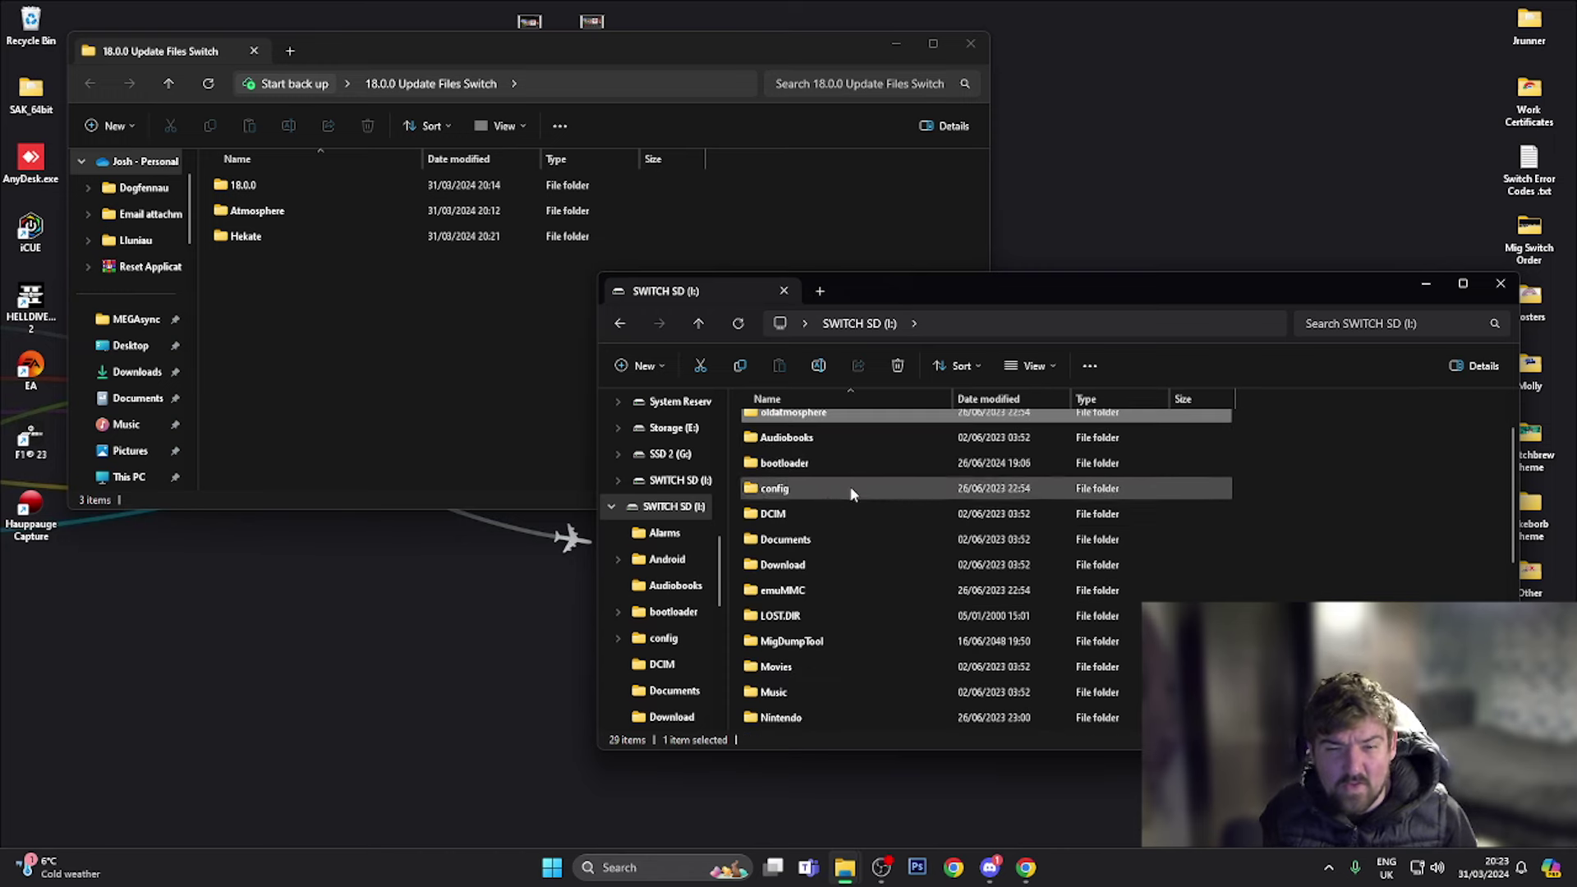
{"action": "left_click", "coordinate": [789, 469]}
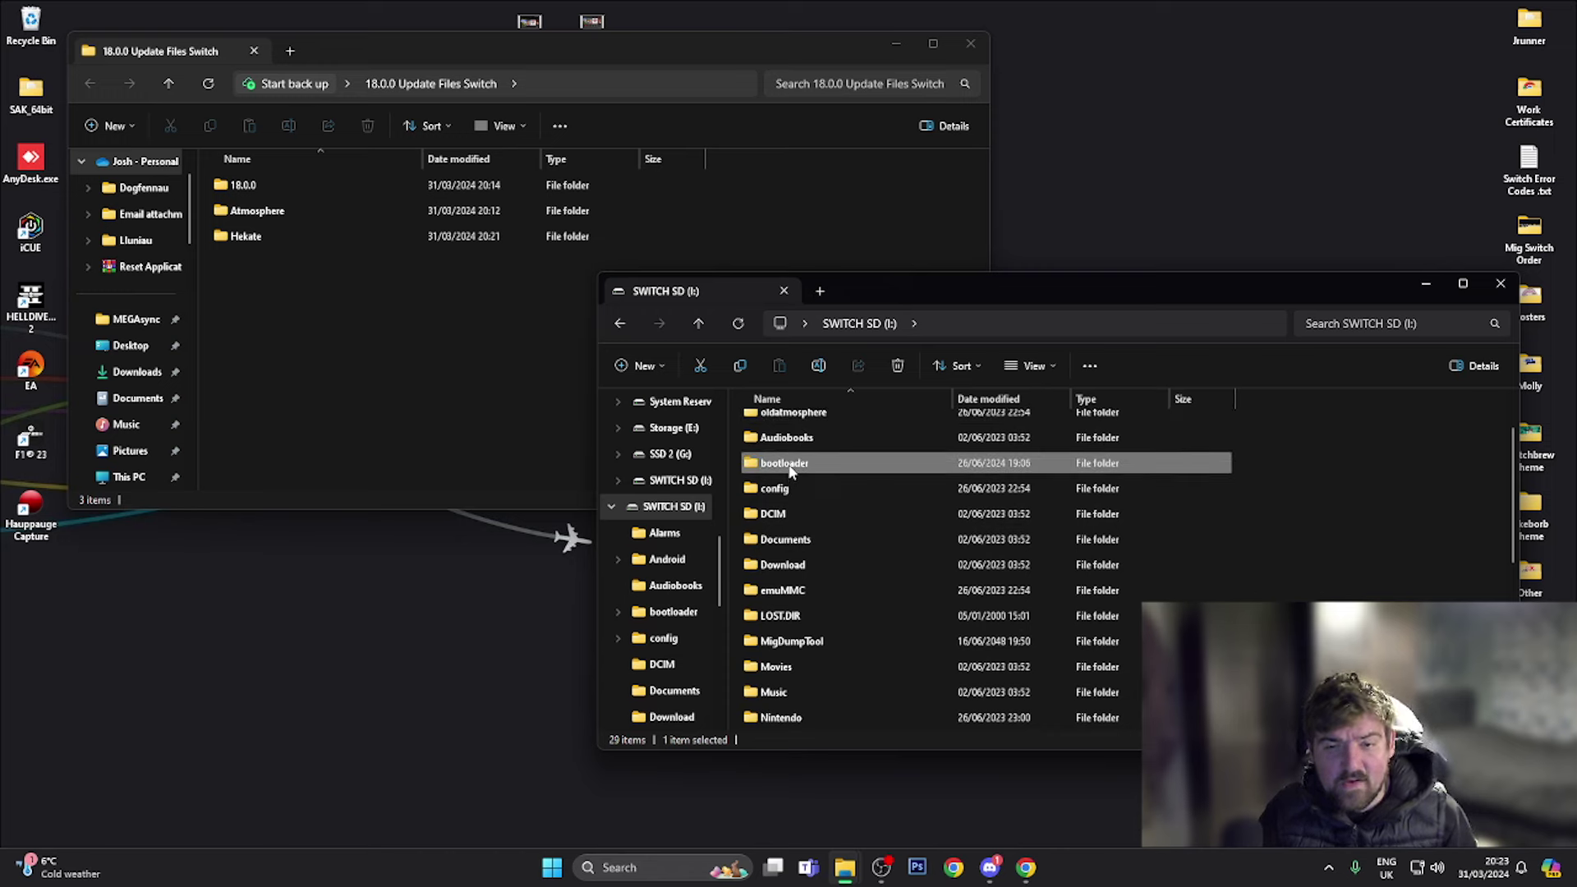
{"action": "right_click", "coordinate": [790, 467]}
{"action": "left_click", "coordinate": [865, 455]}
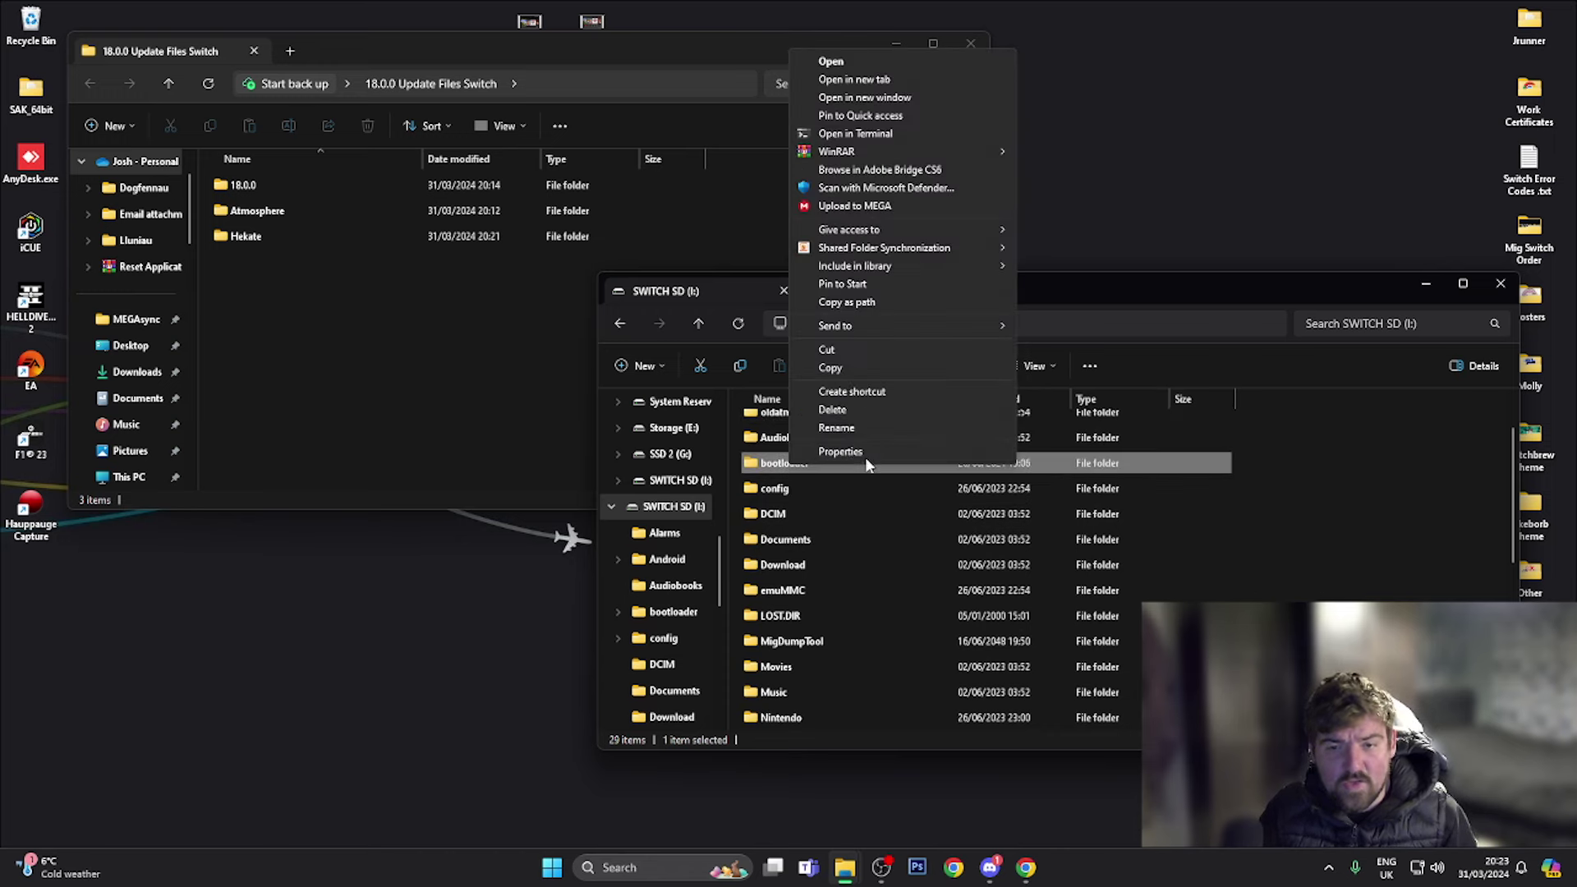
{"action": "left_click", "coordinate": [837, 429]}
{"action": "left_click", "coordinate": [769, 463]}
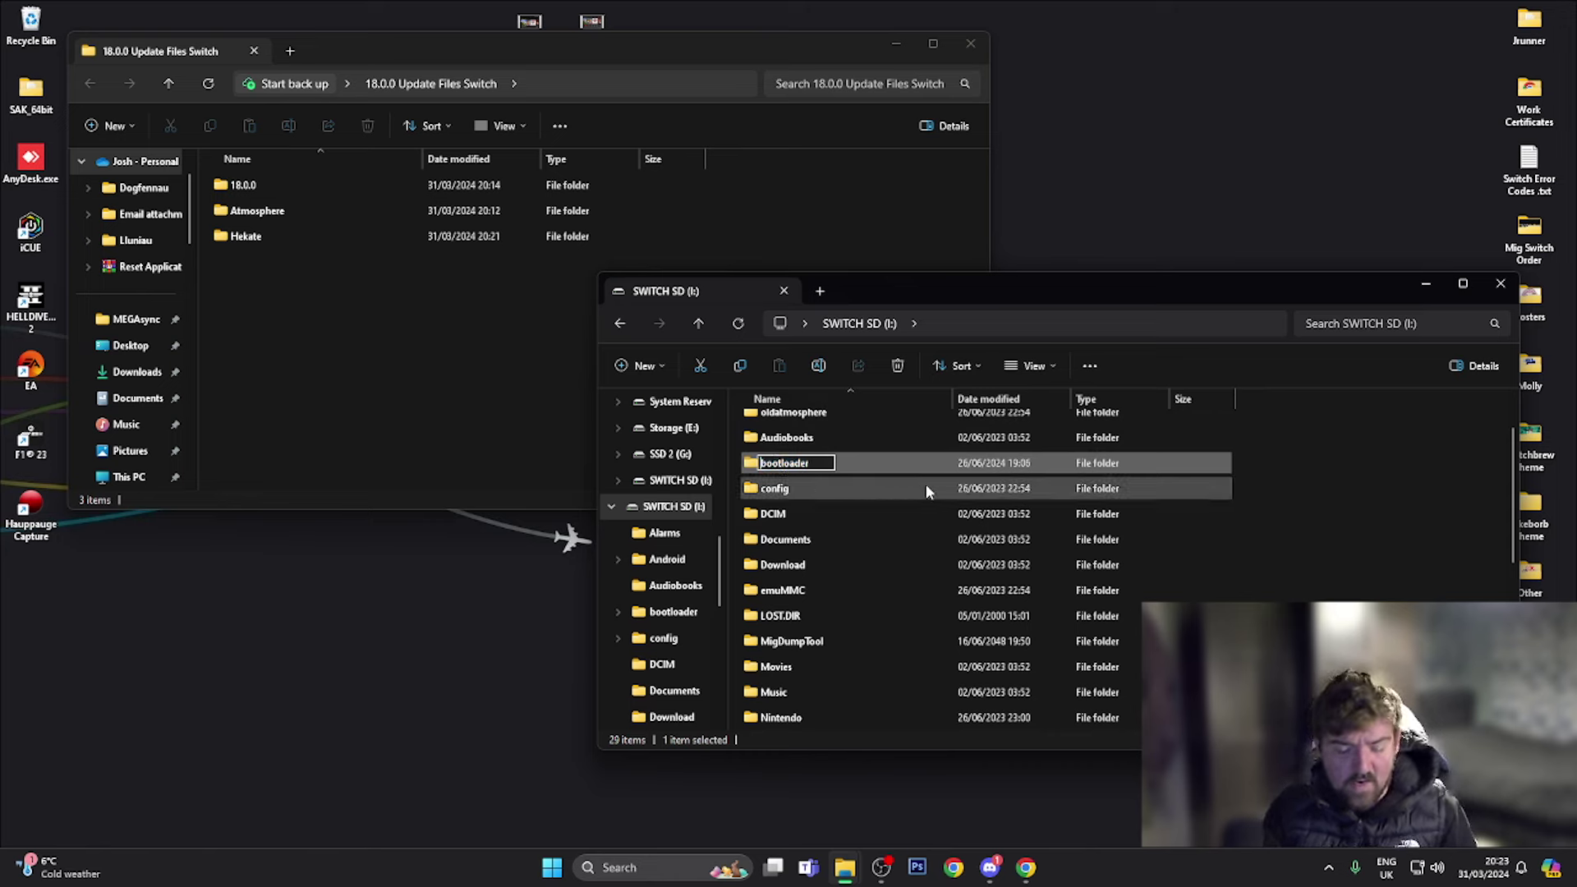
{"action": "type", "text": "old"}
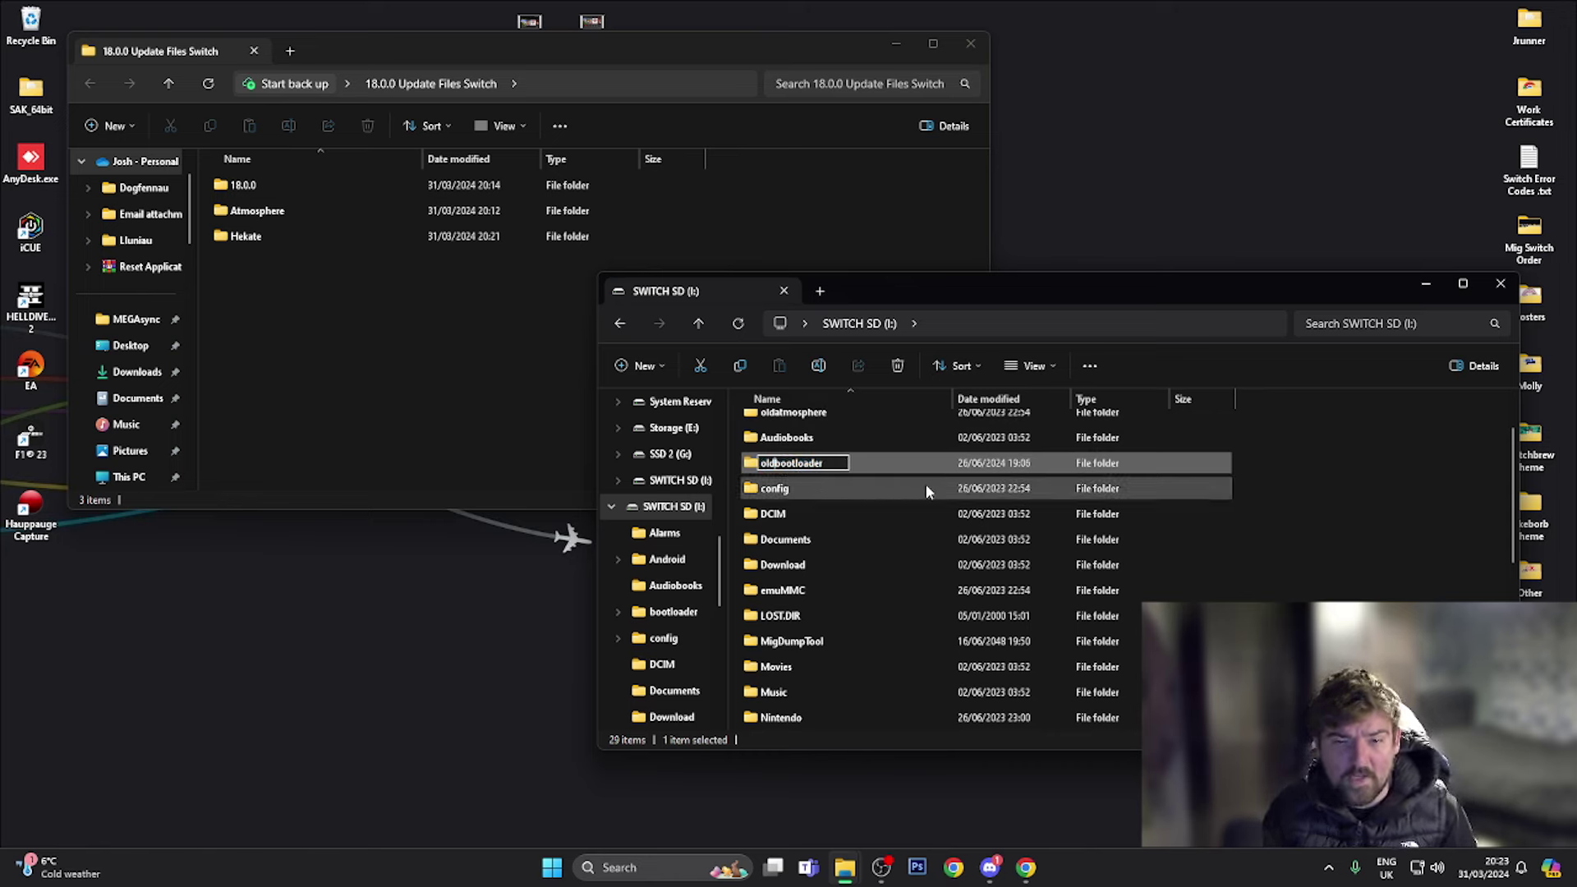
{"action": "key", "text": "Return"}
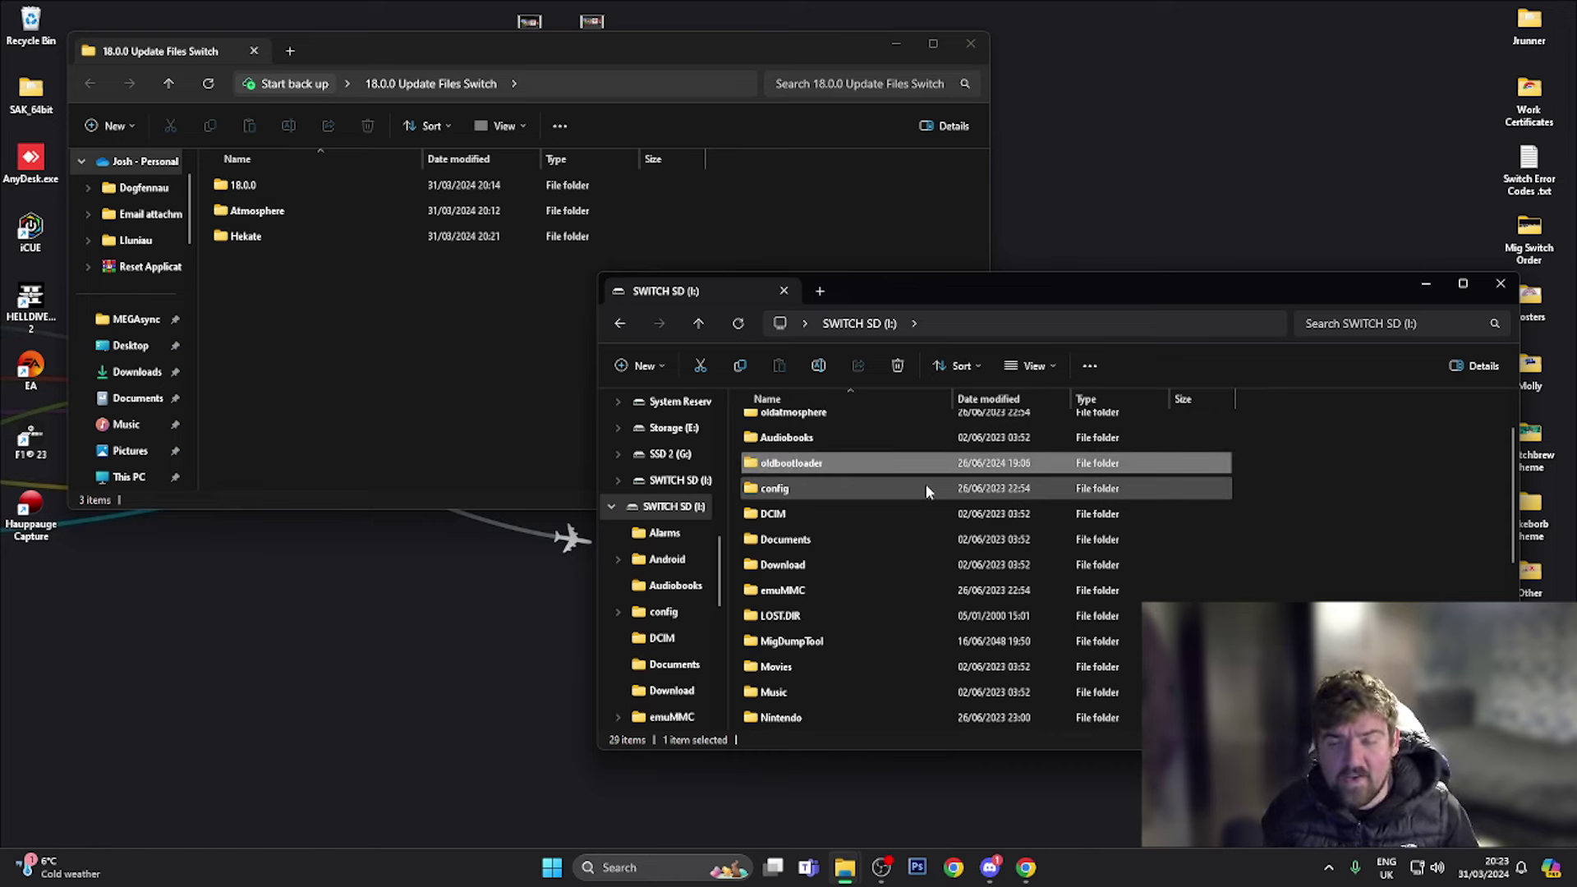
Step: Copy background.bmp, icon_droid.bmp, icon_Lockpick.bmp, icon_payload.bmp and icon_stock.bmp from oldbootloader's res folder into the desktop folder whose name starts with Hekate IPL
{"action": "double_click", "coordinate": [867, 463]}
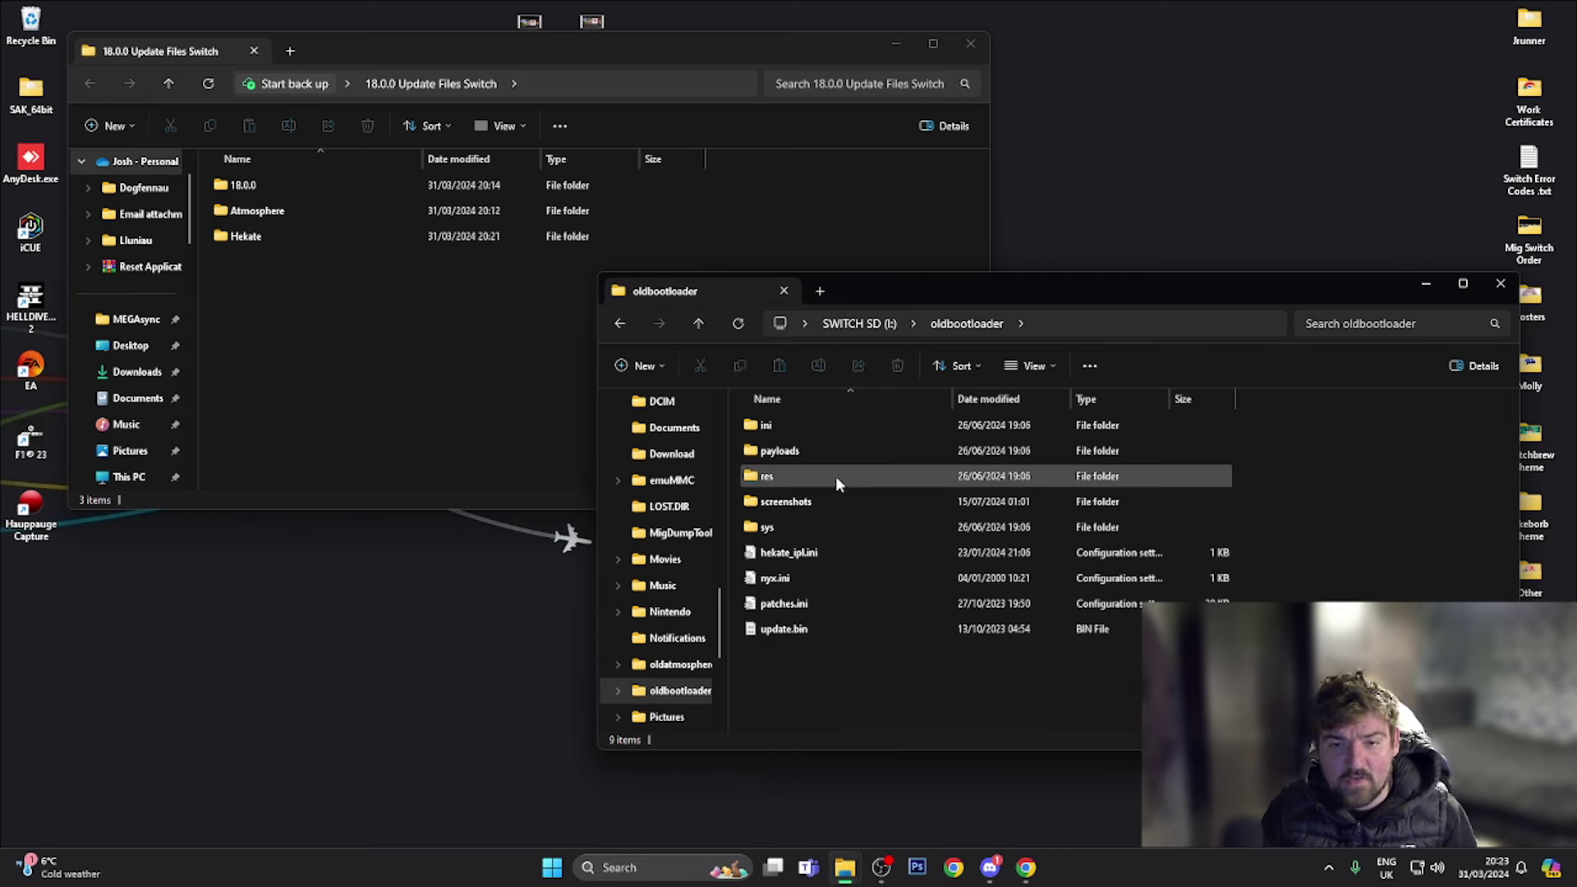
{"action": "double_click", "coordinate": [818, 475]}
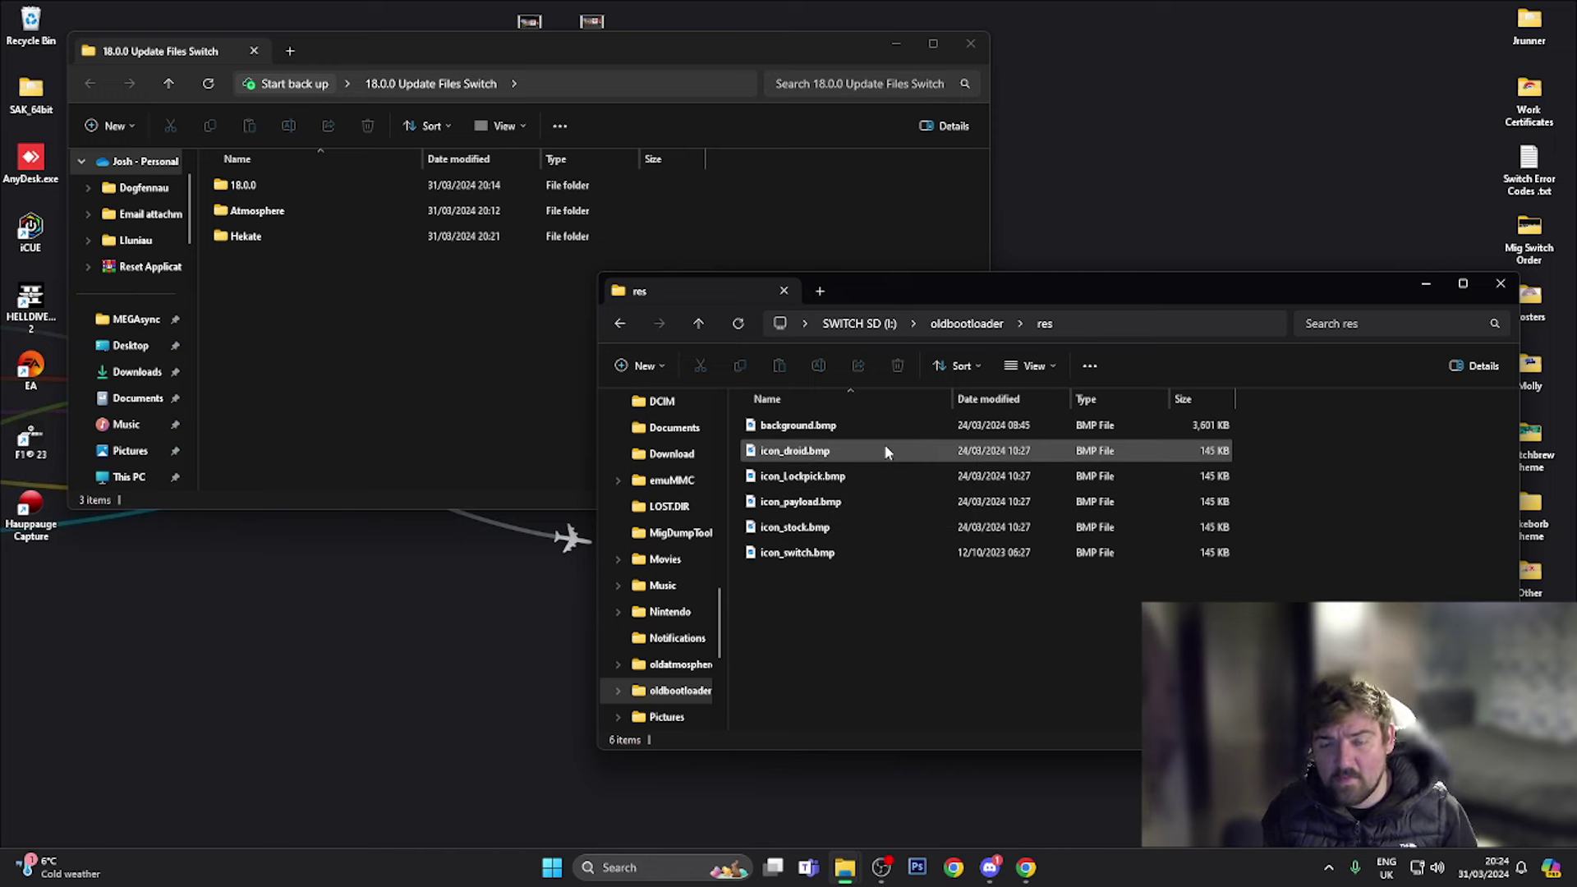
{"action": "left_click", "coordinate": [846, 531]}
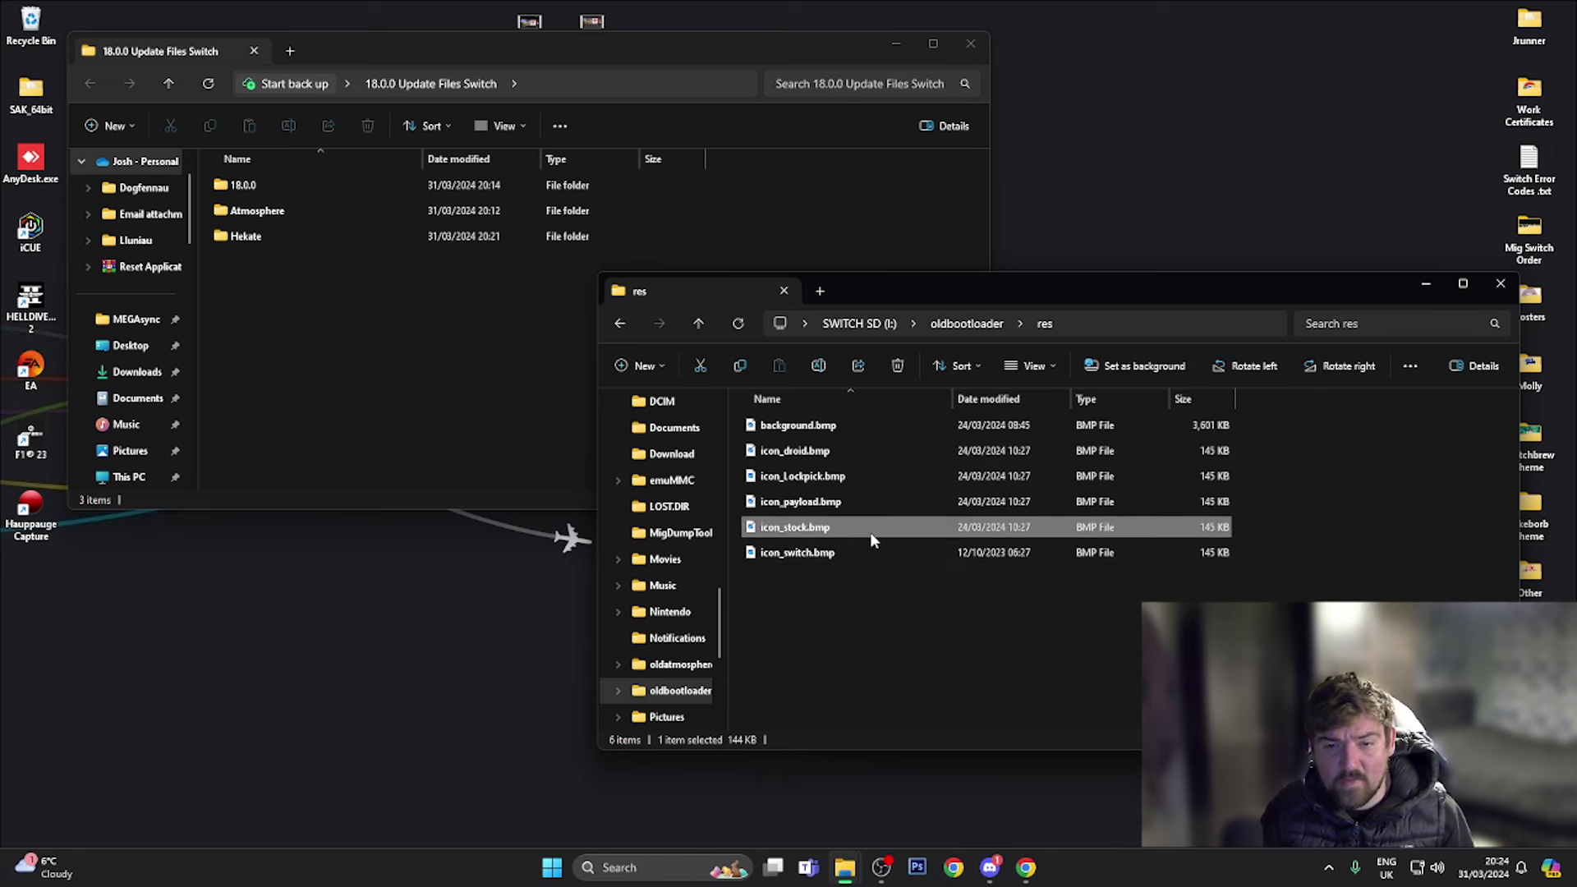
{"action": "left_click", "coordinate": [833, 502], "text": "ctrl"}
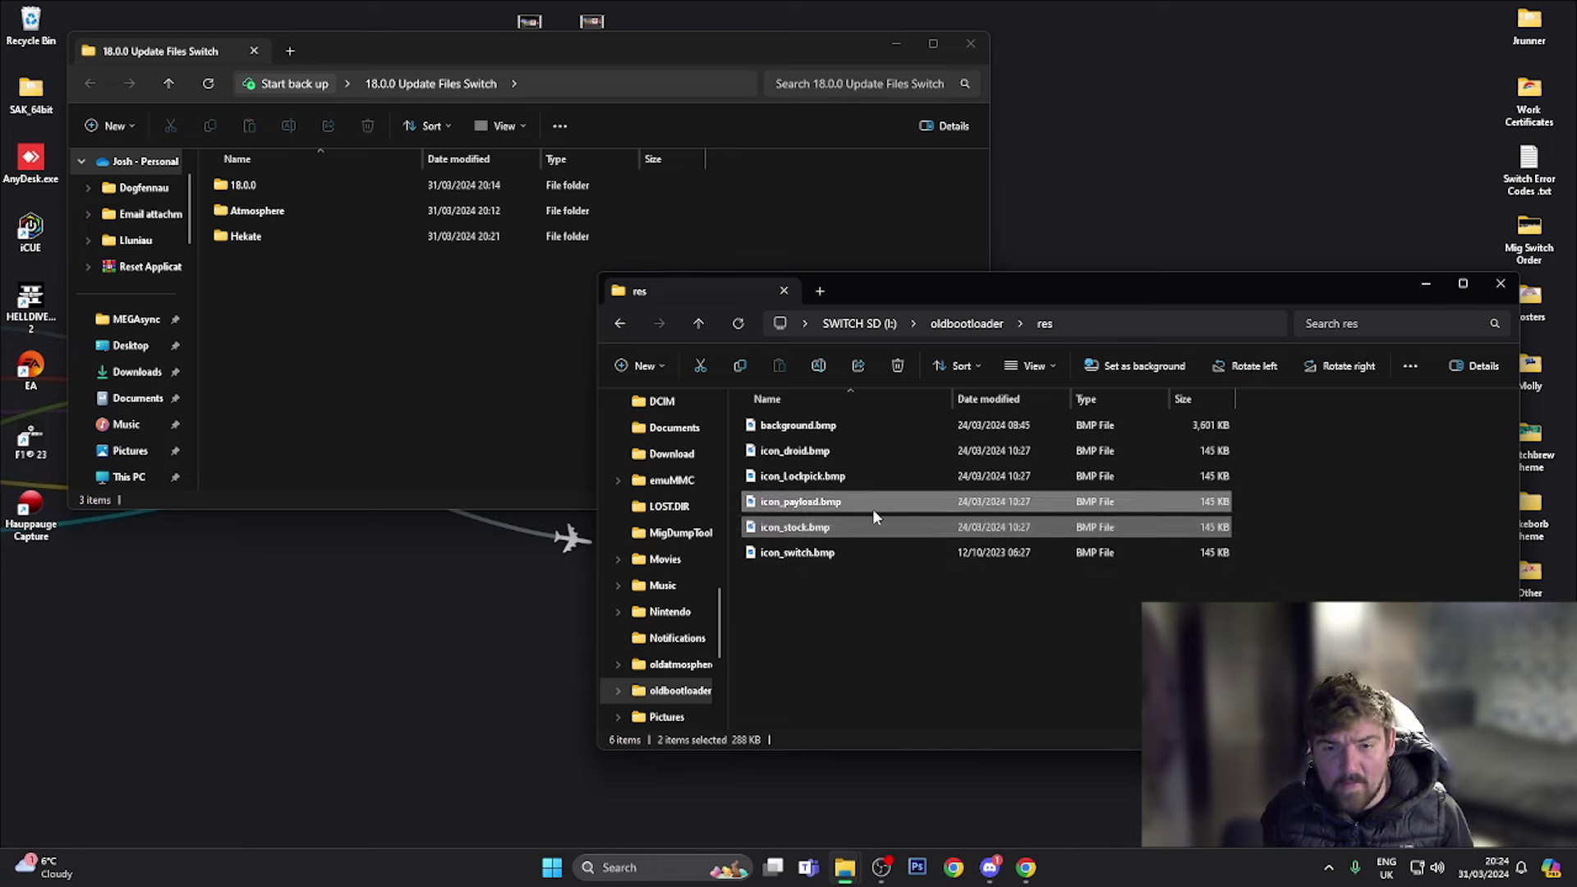
{"action": "left_click", "coordinate": [822, 475], "text": "ctrl"}
{"action": "left_click", "coordinate": [819, 452], "text": "ctrl"}
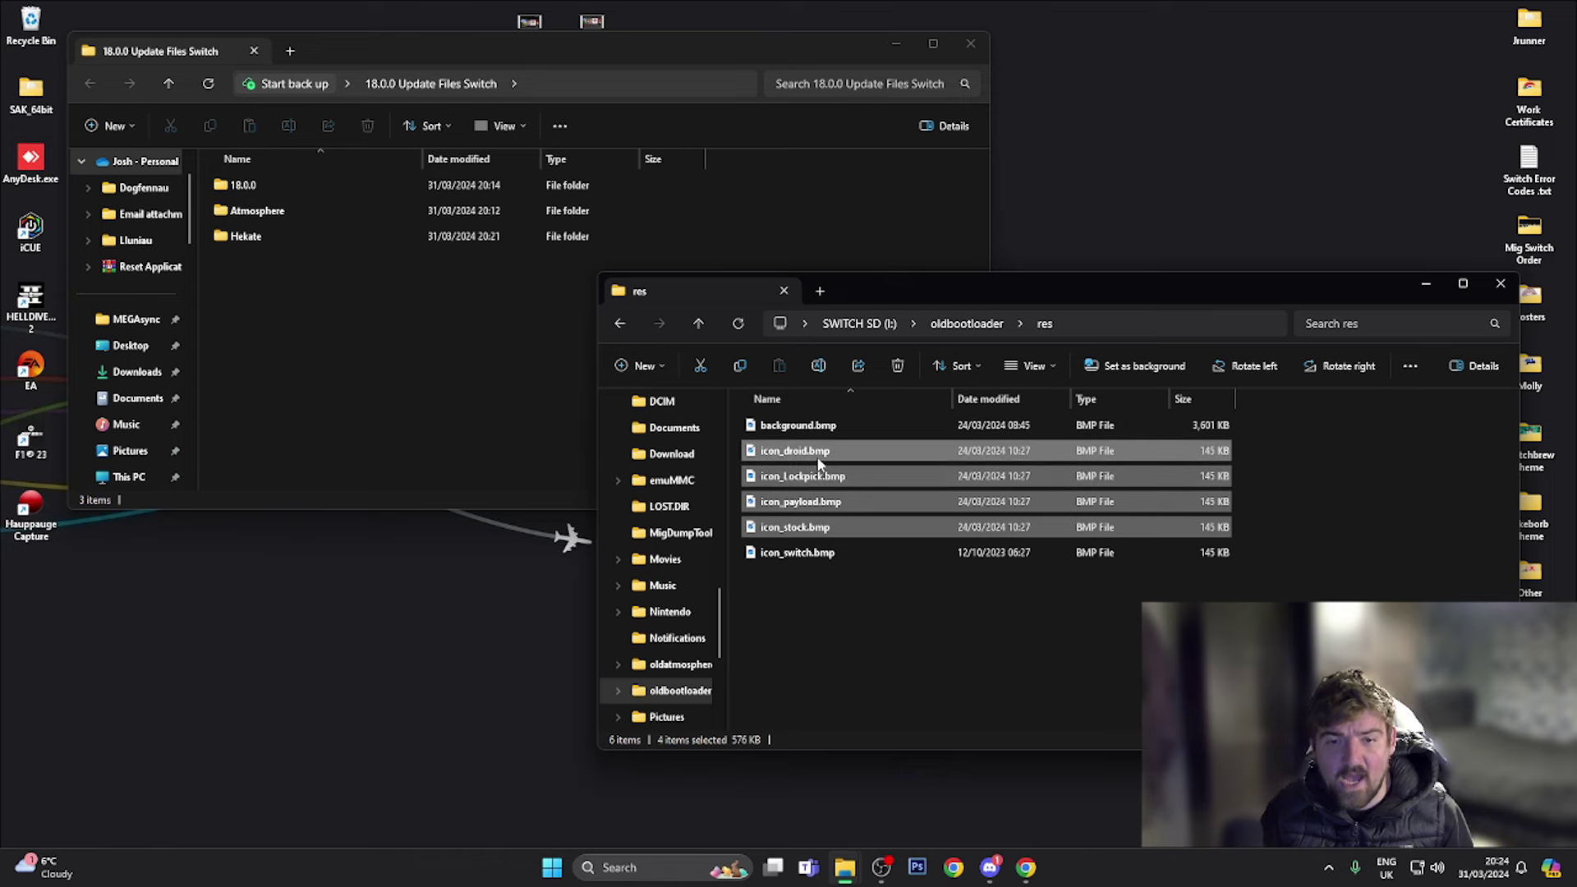
{"action": "left_click", "coordinate": [821, 427], "text": "ctrl"}
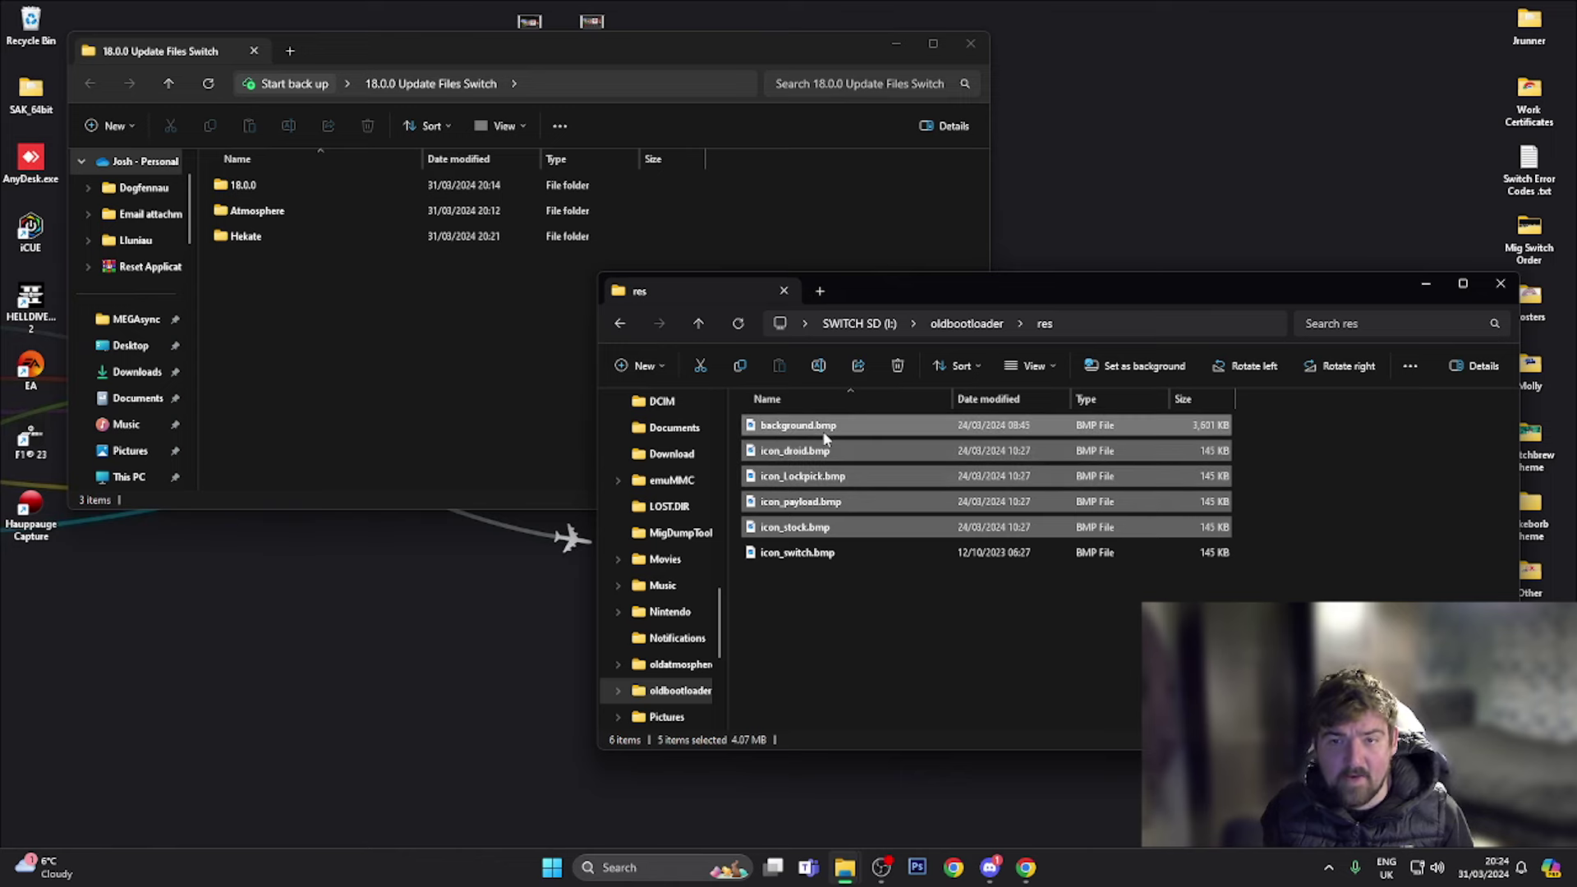
{"action": "left_click", "coordinate": [808, 51]}
{"action": "left_click_drag", "start_coordinate": [808, 49], "coordinate": [412, 334]}
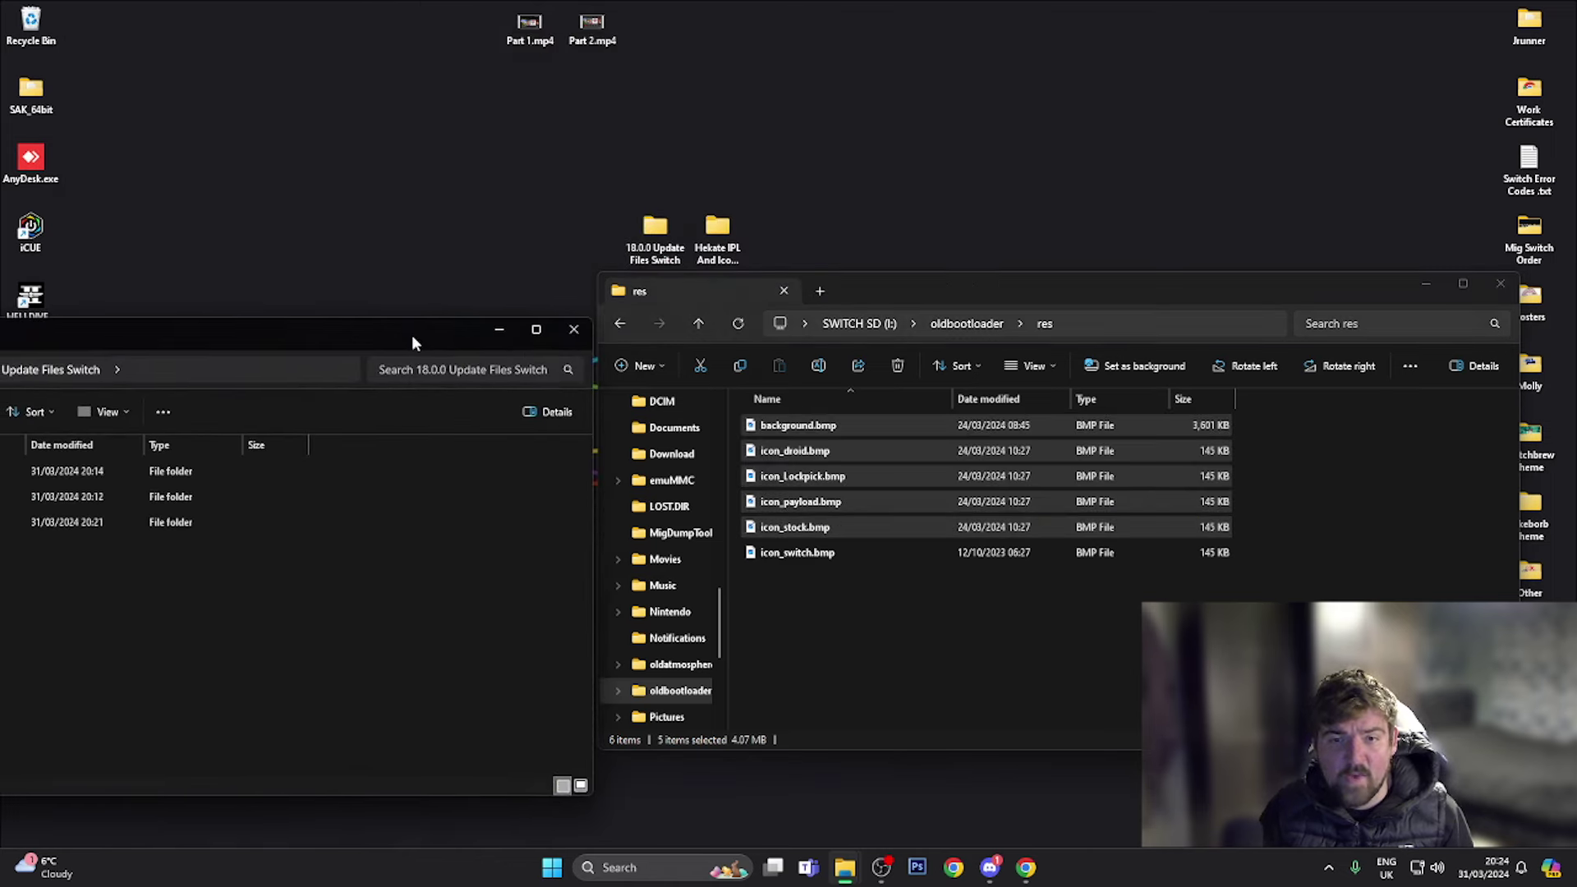
{"action": "left_click_drag", "start_coordinate": [901, 300], "coordinate": [938, 328]}
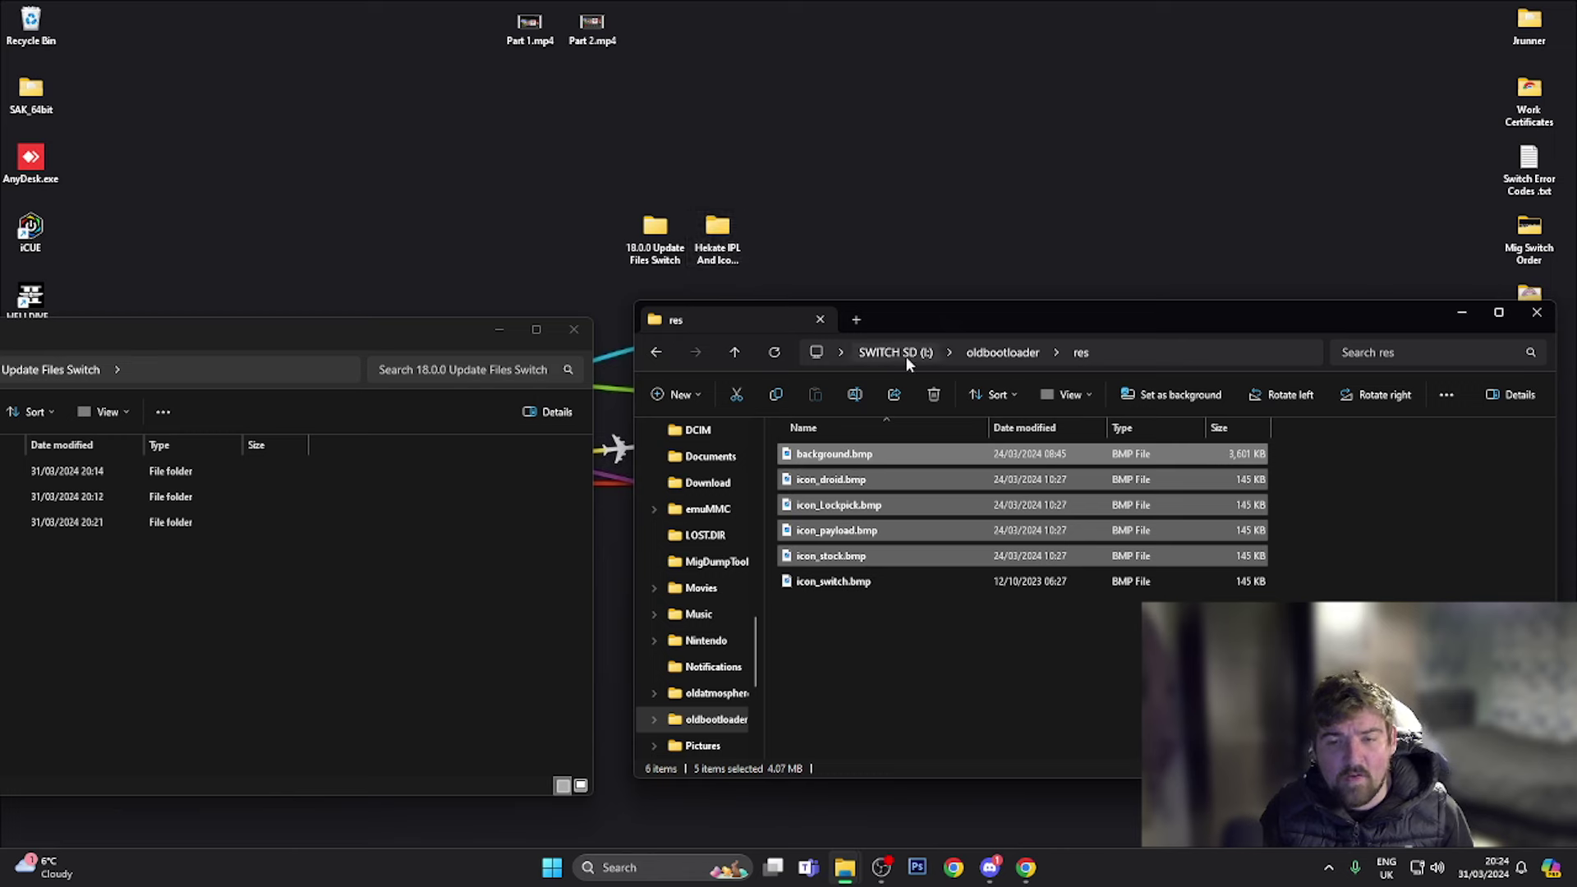
{"action": "left_click_drag", "start_coordinate": [835, 460], "coordinate": [727, 252]}
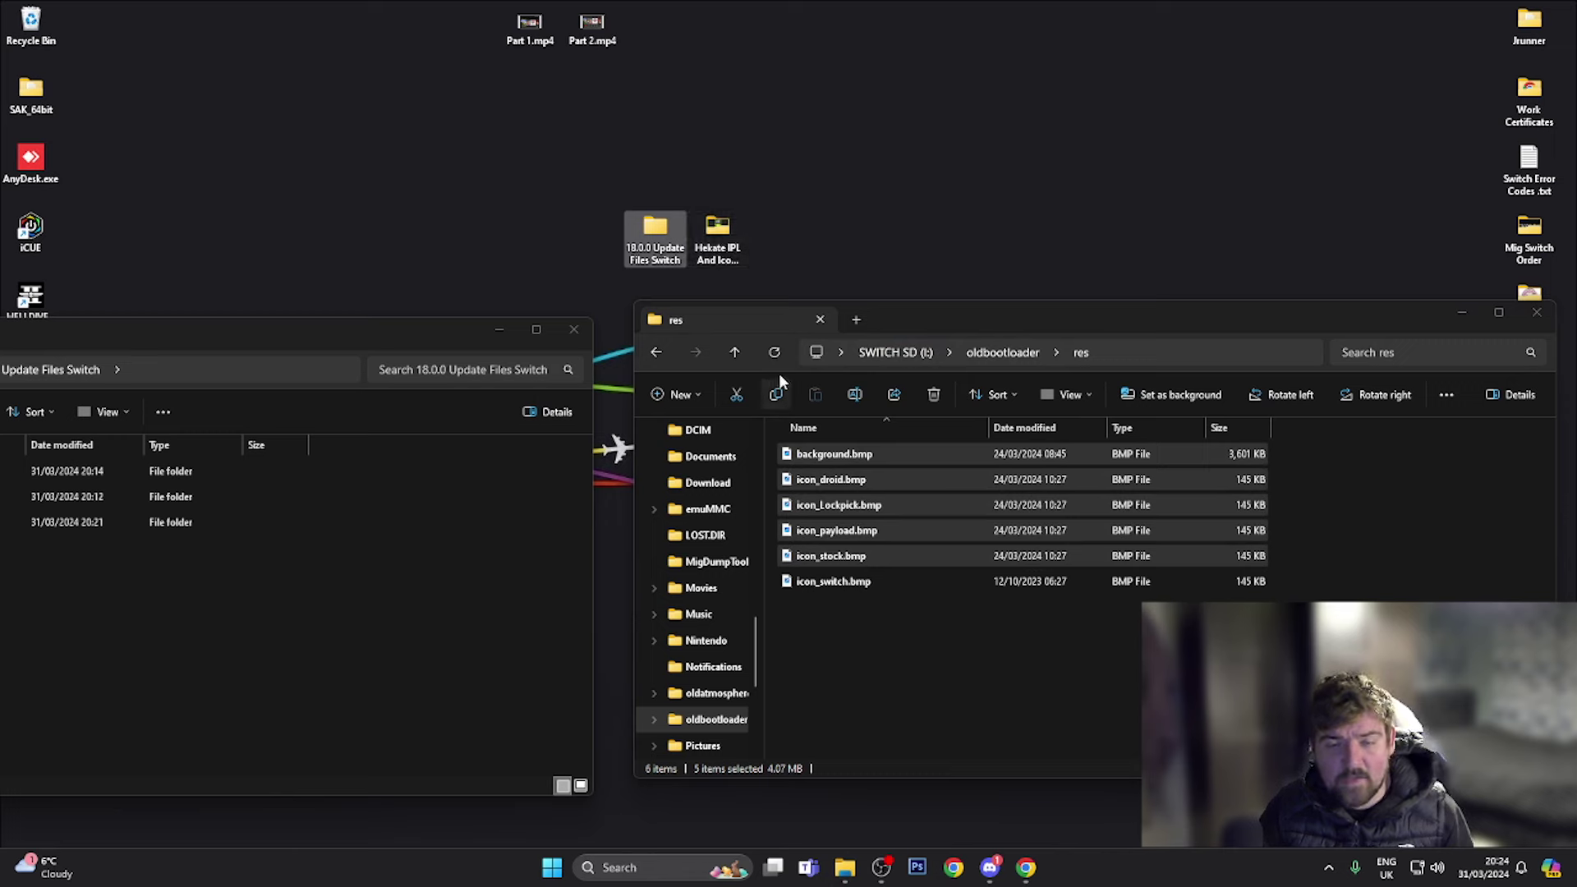
Step: Copy hekate_ipl.ini from the oldbootloader folder into the desktop folder whose name starts with Hekate IPL
{"action": "left_click", "coordinate": [663, 353]}
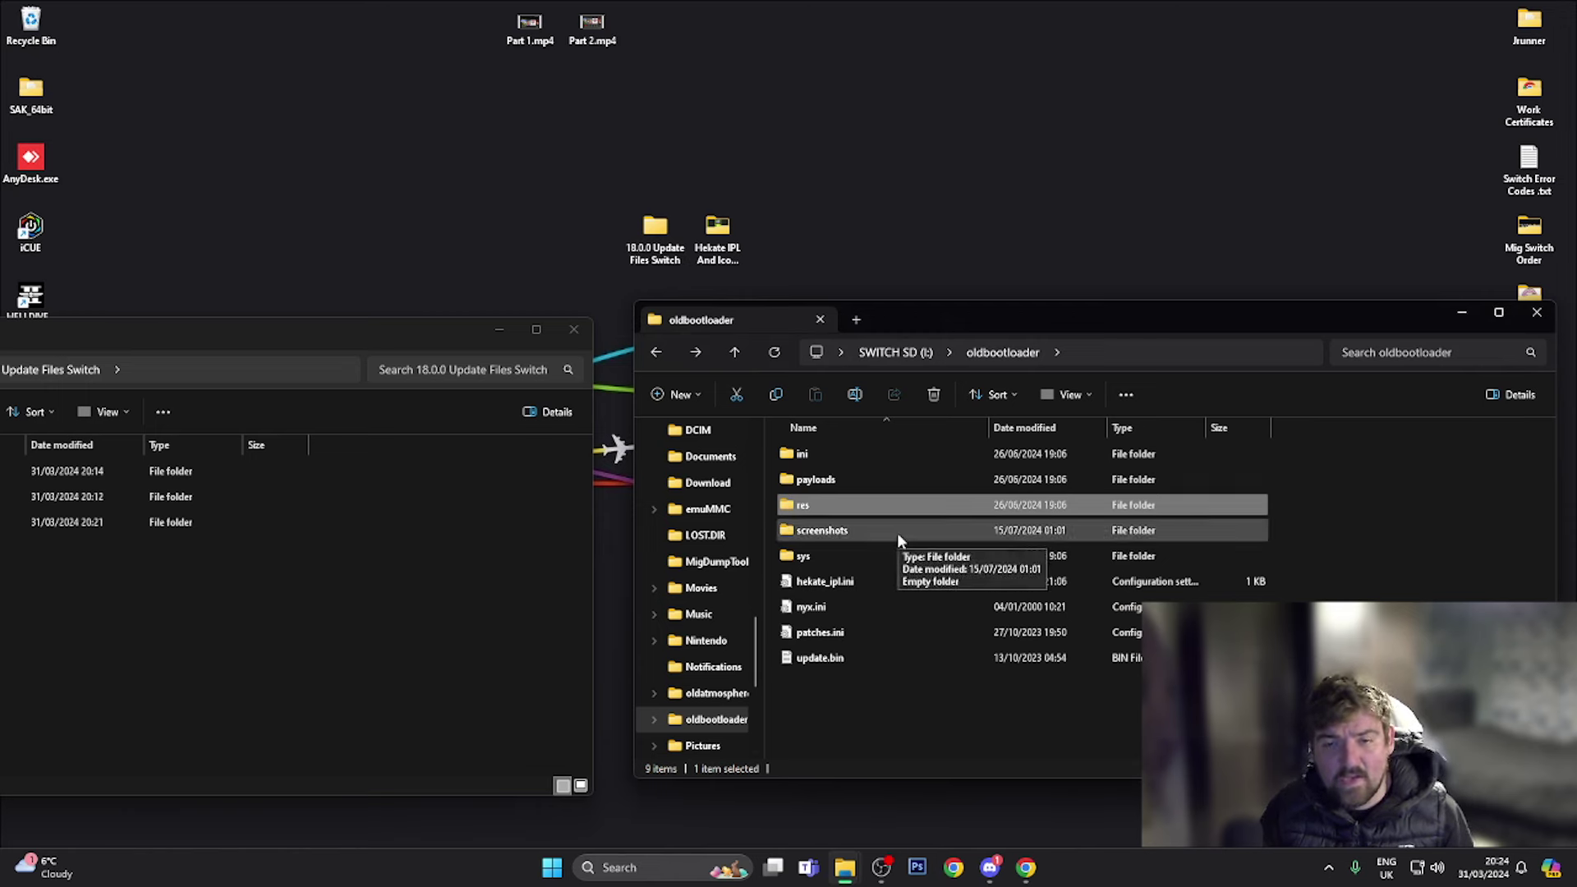
{"action": "left_click", "coordinate": [879, 582]}
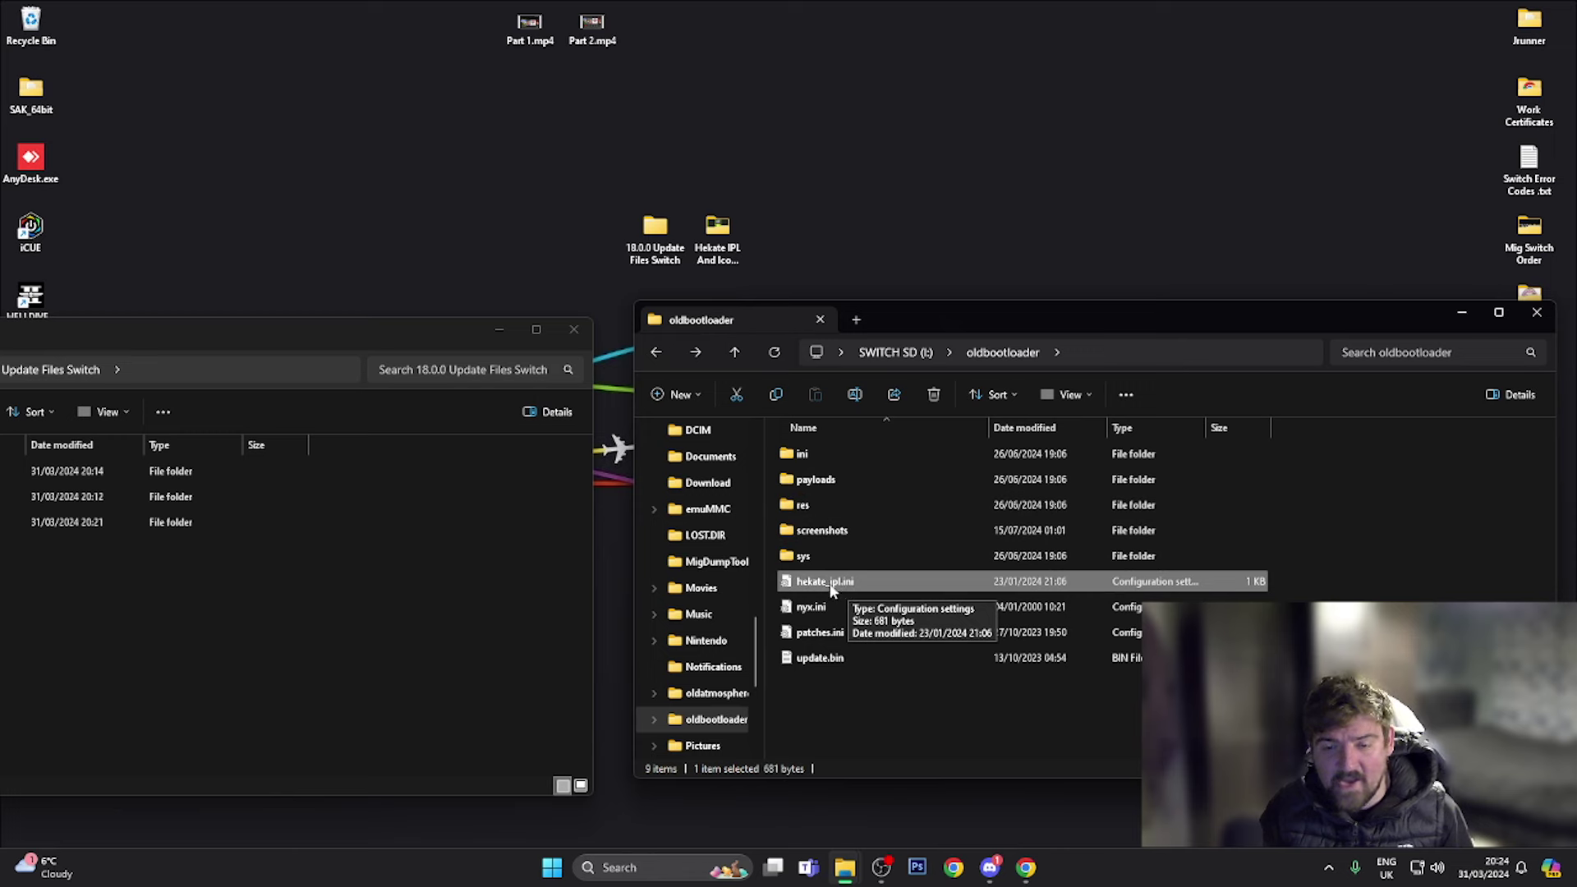
{"action": "left_click_drag", "start_coordinate": [826, 587], "coordinate": [737, 236]}
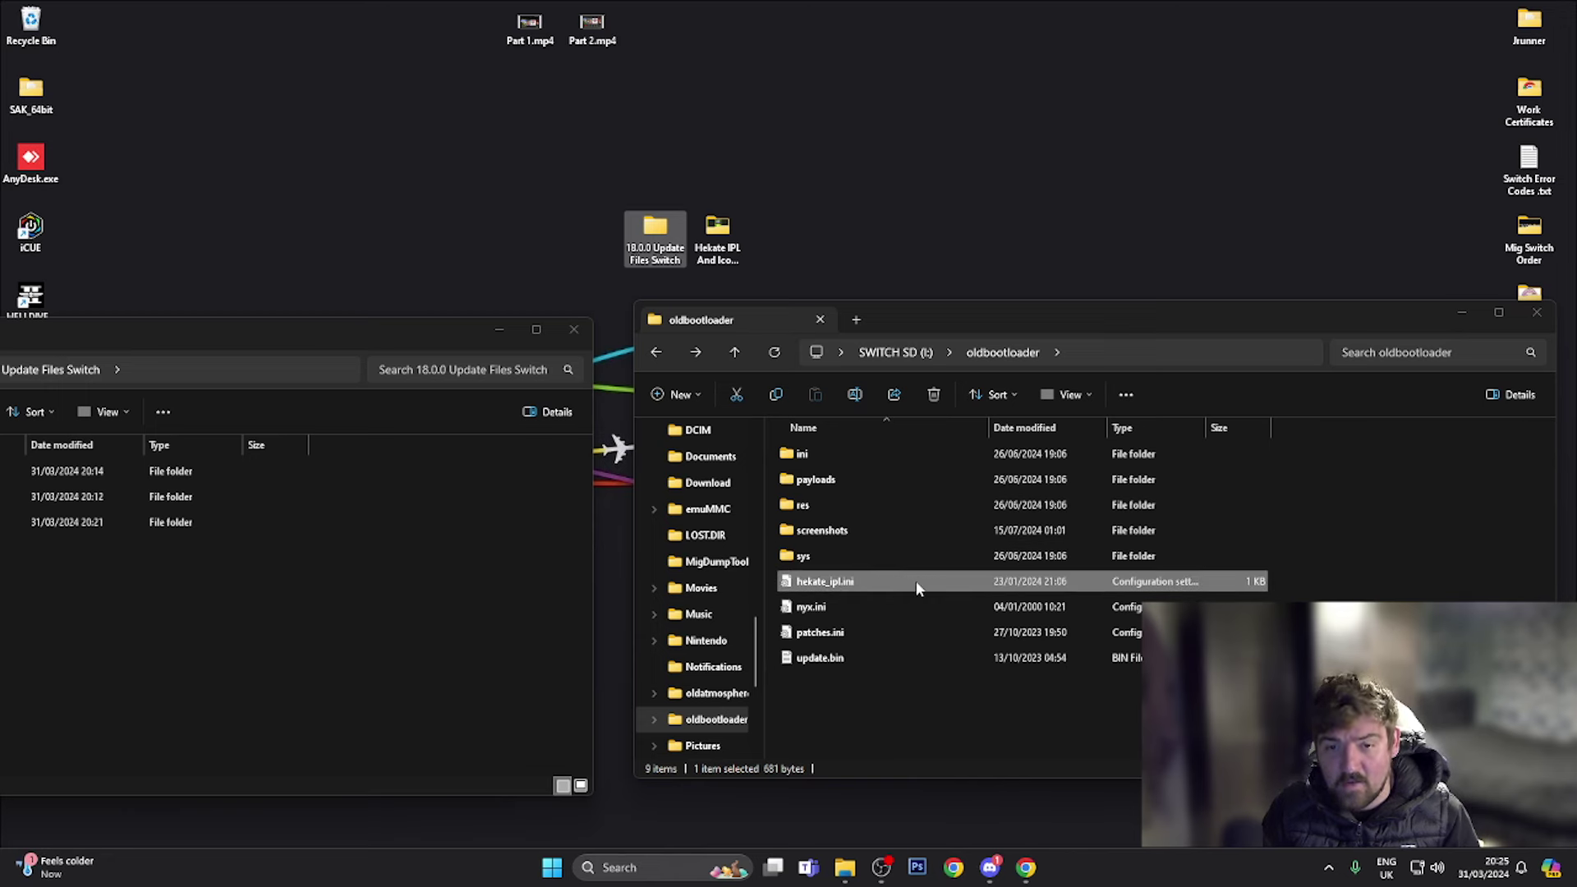
Step: Return to the root of SWITCH SD (I:) and arrange its window beside the 18.0.0 Update Files Switch window
{"action": "left_click_drag", "start_coordinate": [1067, 332], "coordinate": [1050, 301]}
{"action": "left_click", "coordinate": [716, 322]}
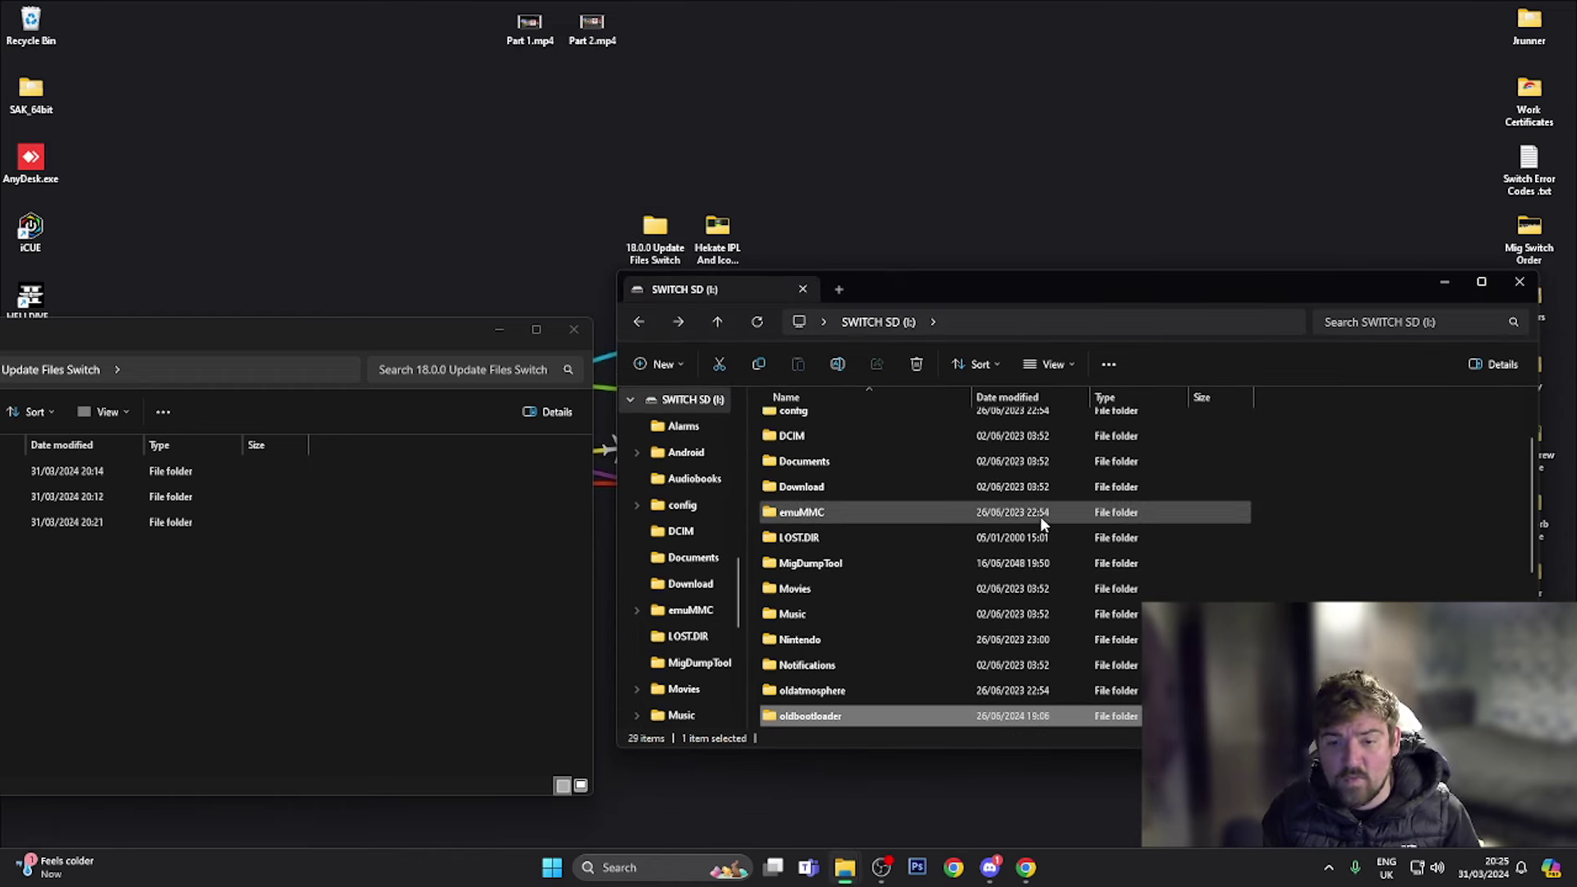
{"action": "scroll", "coordinate": [877, 500], "scroll_direction": "up", "scroll_amount": 2}
{"action": "left_click", "coordinate": [432, 335]}
{"action": "left_click_drag", "start_coordinate": [433, 340], "coordinate": [734, 145]}
{"action": "left_click_drag", "start_coordinate": [1010, 282], "coordinate": [1047, 251]}
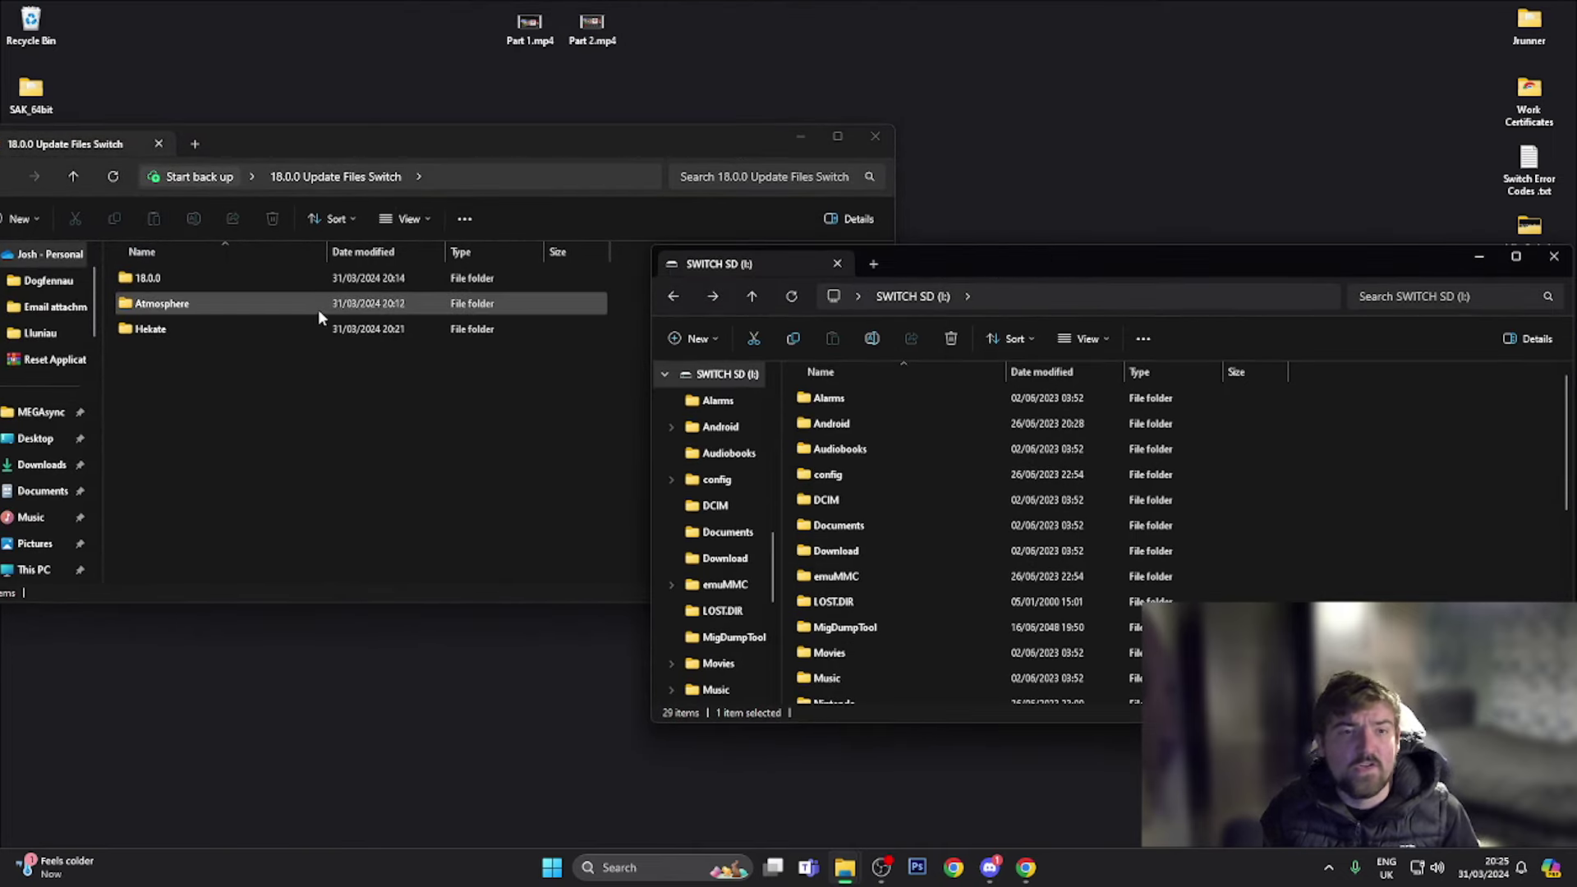
Step: Copy atmosphere, switch and hbmenu.nro from the Atmosphere update folder to the SWITCH SD (I:) root, replacing files with the same names
{"action": "double_click", "coordinate": [186, 306]}
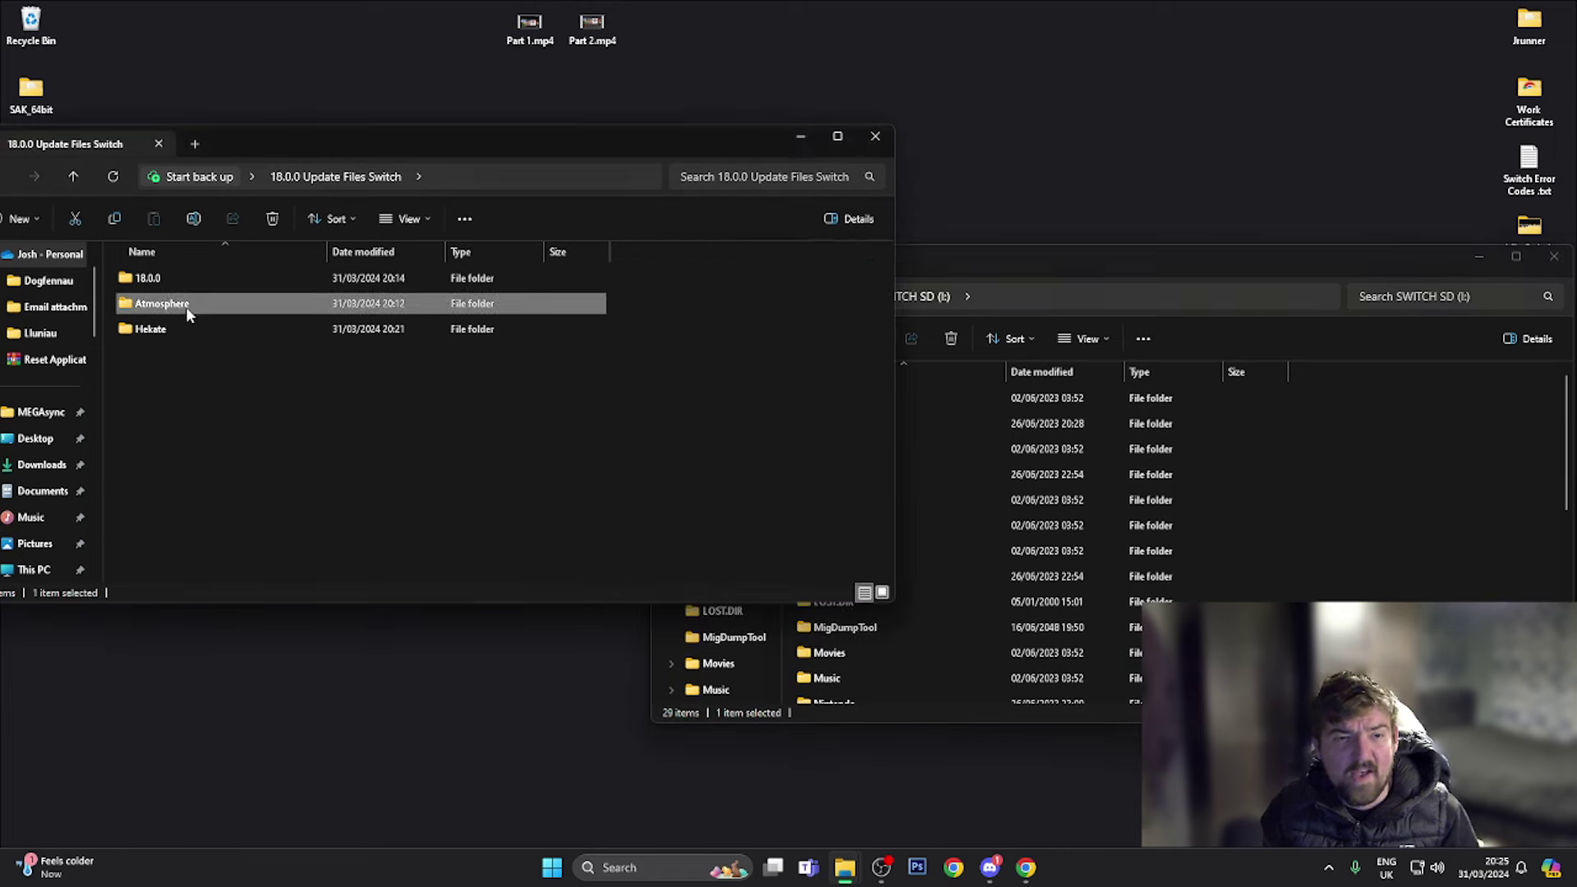
{"action": "left_click_drag", "start_coordinate": [181, 414], "coordinate": [201, 279]}
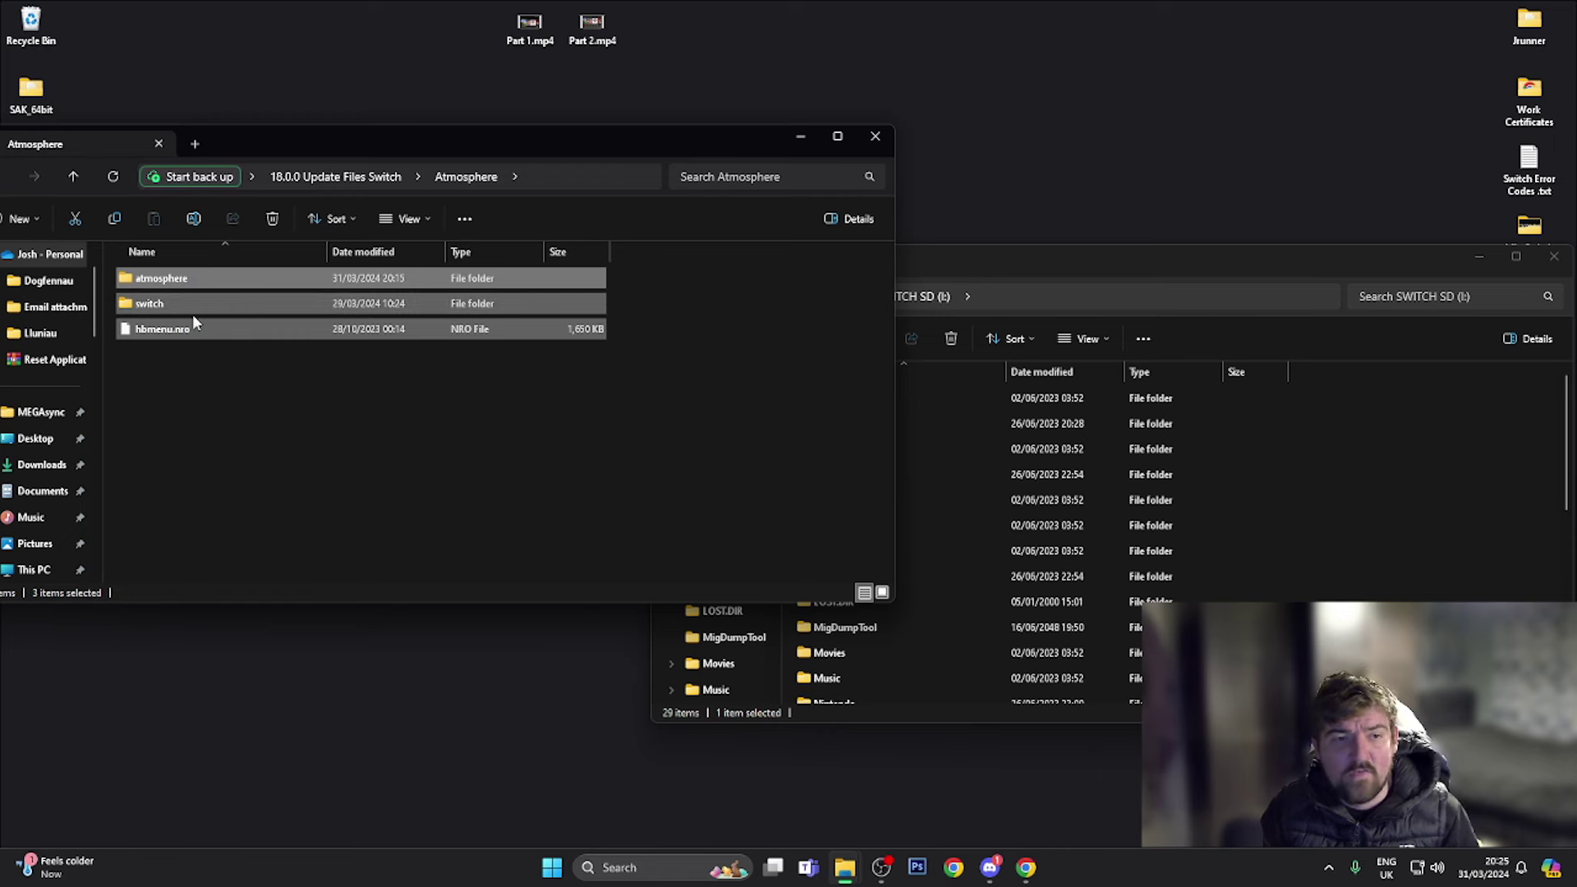
{"action": "left_click_drag", "start_coordinate": [199, 330], "coordinate": [1232, 513]}
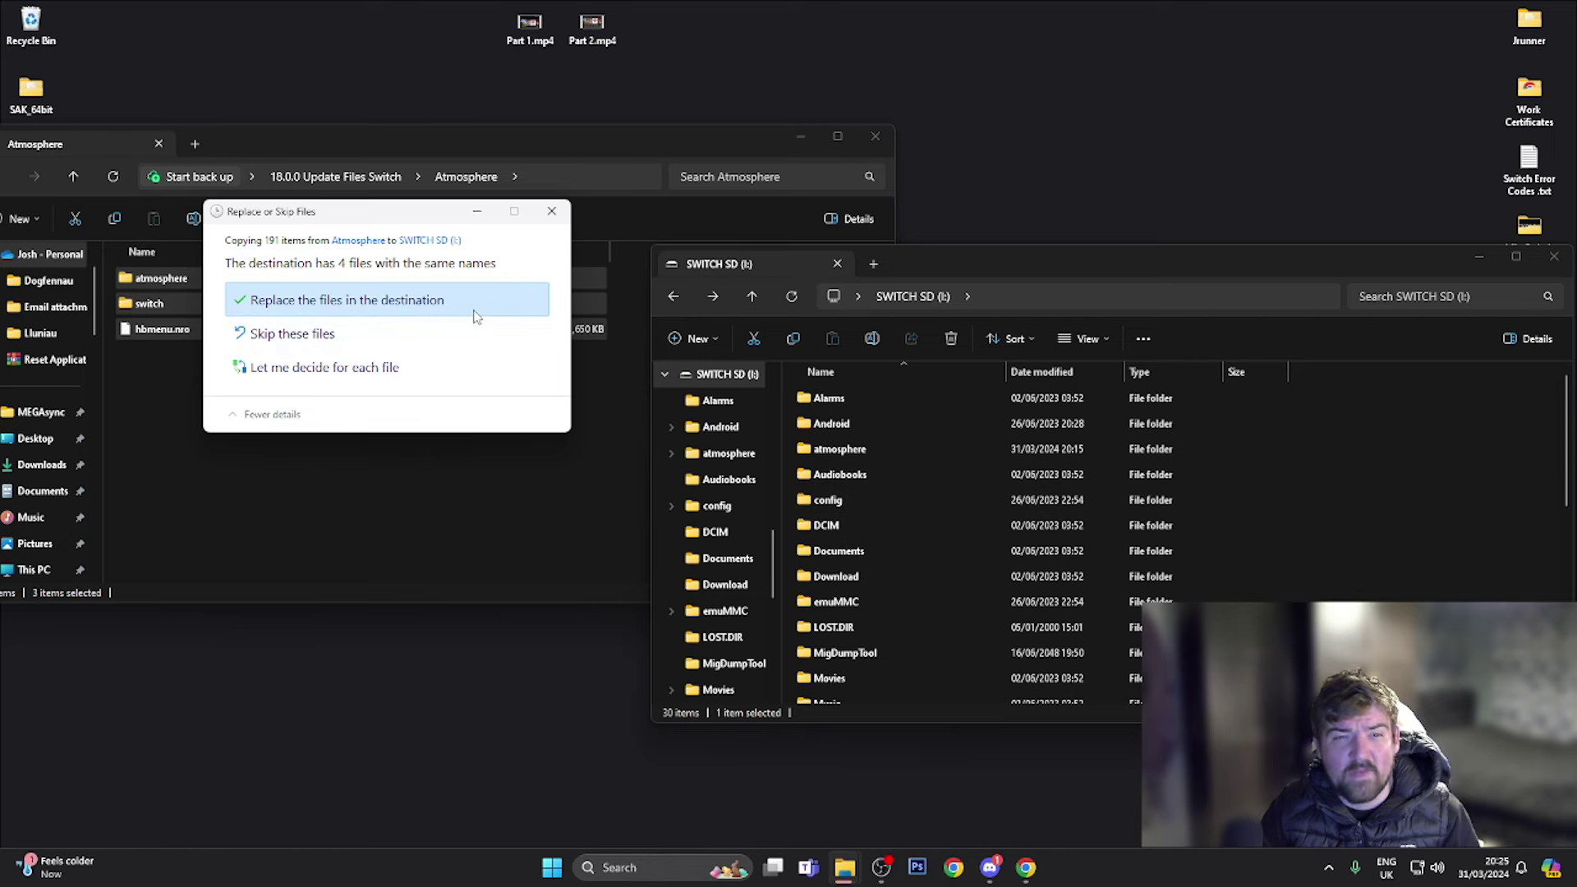
{"action": "left_click", "coordinate": [472, 311]}
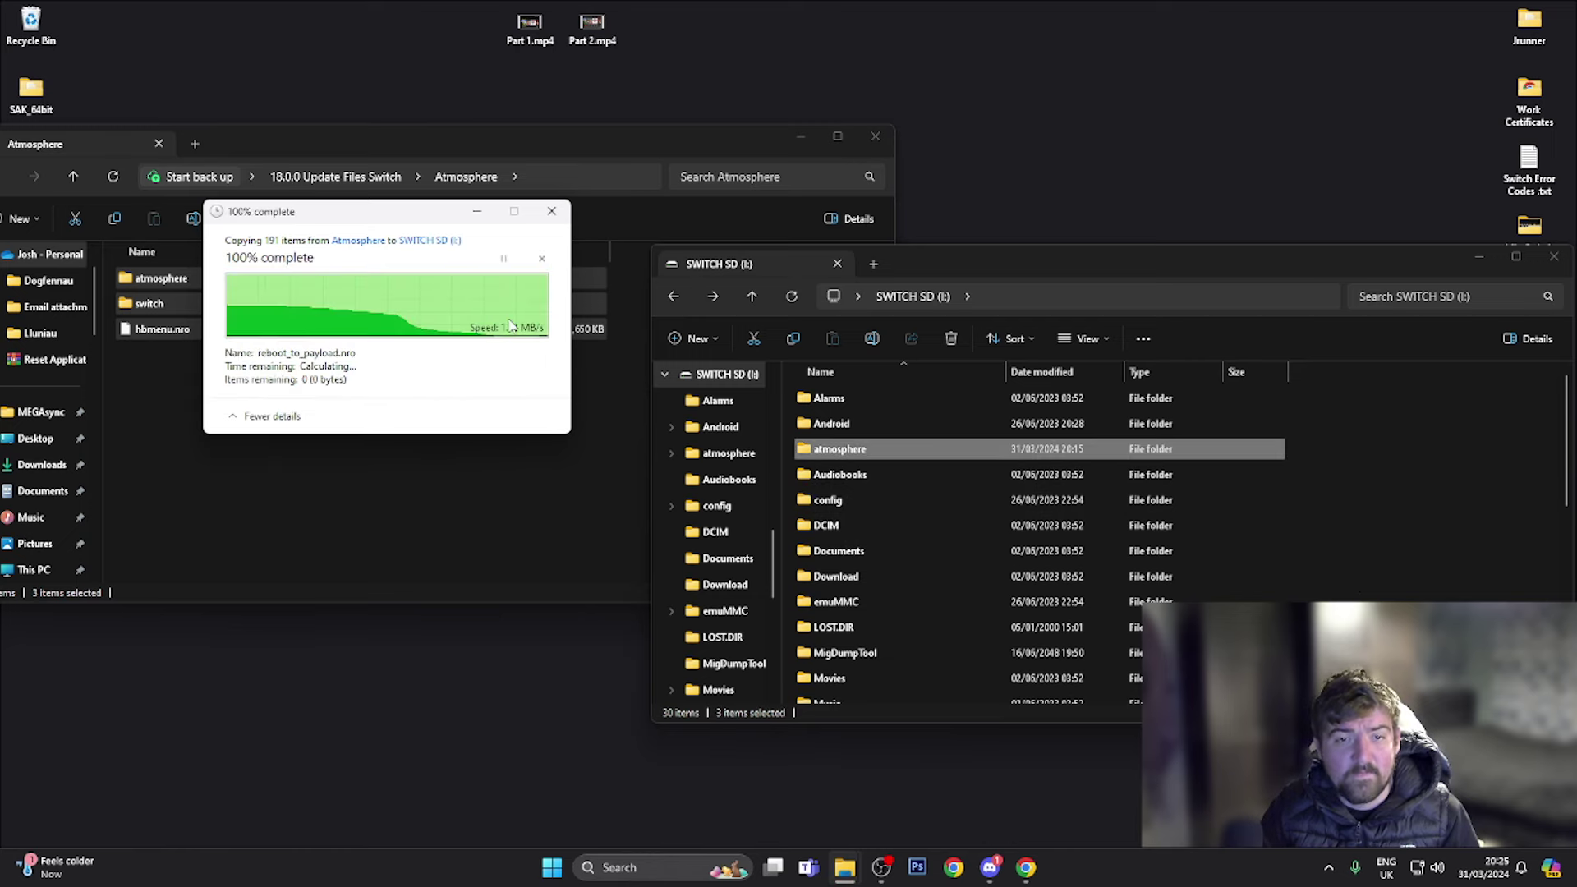
Step: Copy bootloader and payload.bin from the Hekate update folder to the SWITCH SD (I:) root, replacing the existing payload.bin
{"action": "left_click_drag", "start_coordinate": [357, 141], "coordinate": [432, 137]}
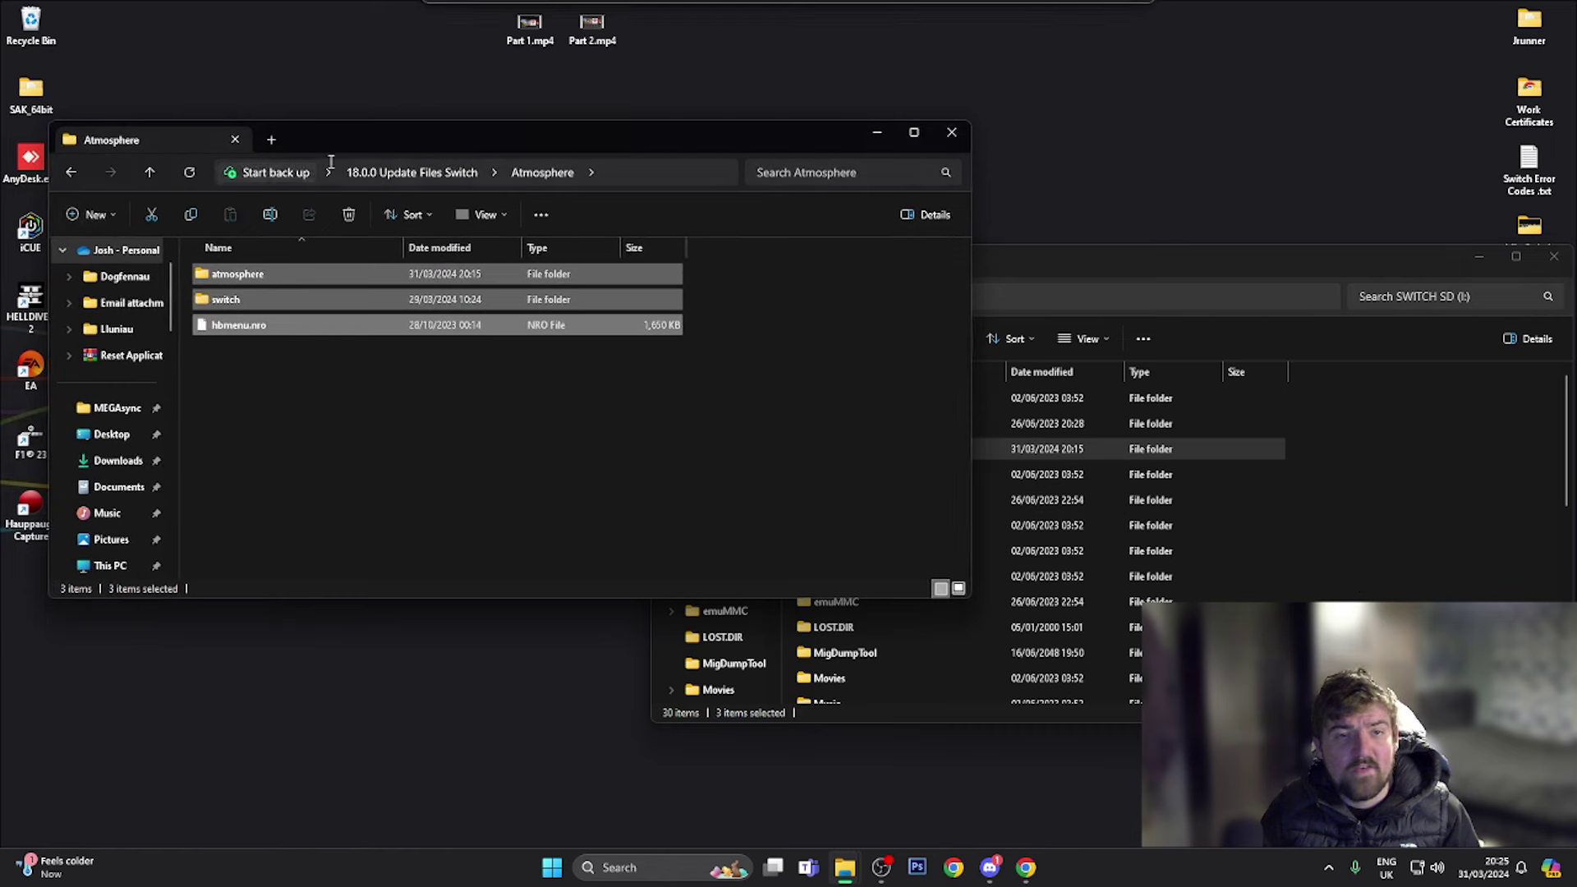
{"action": "left_click", "coordinate": [71, 171]}
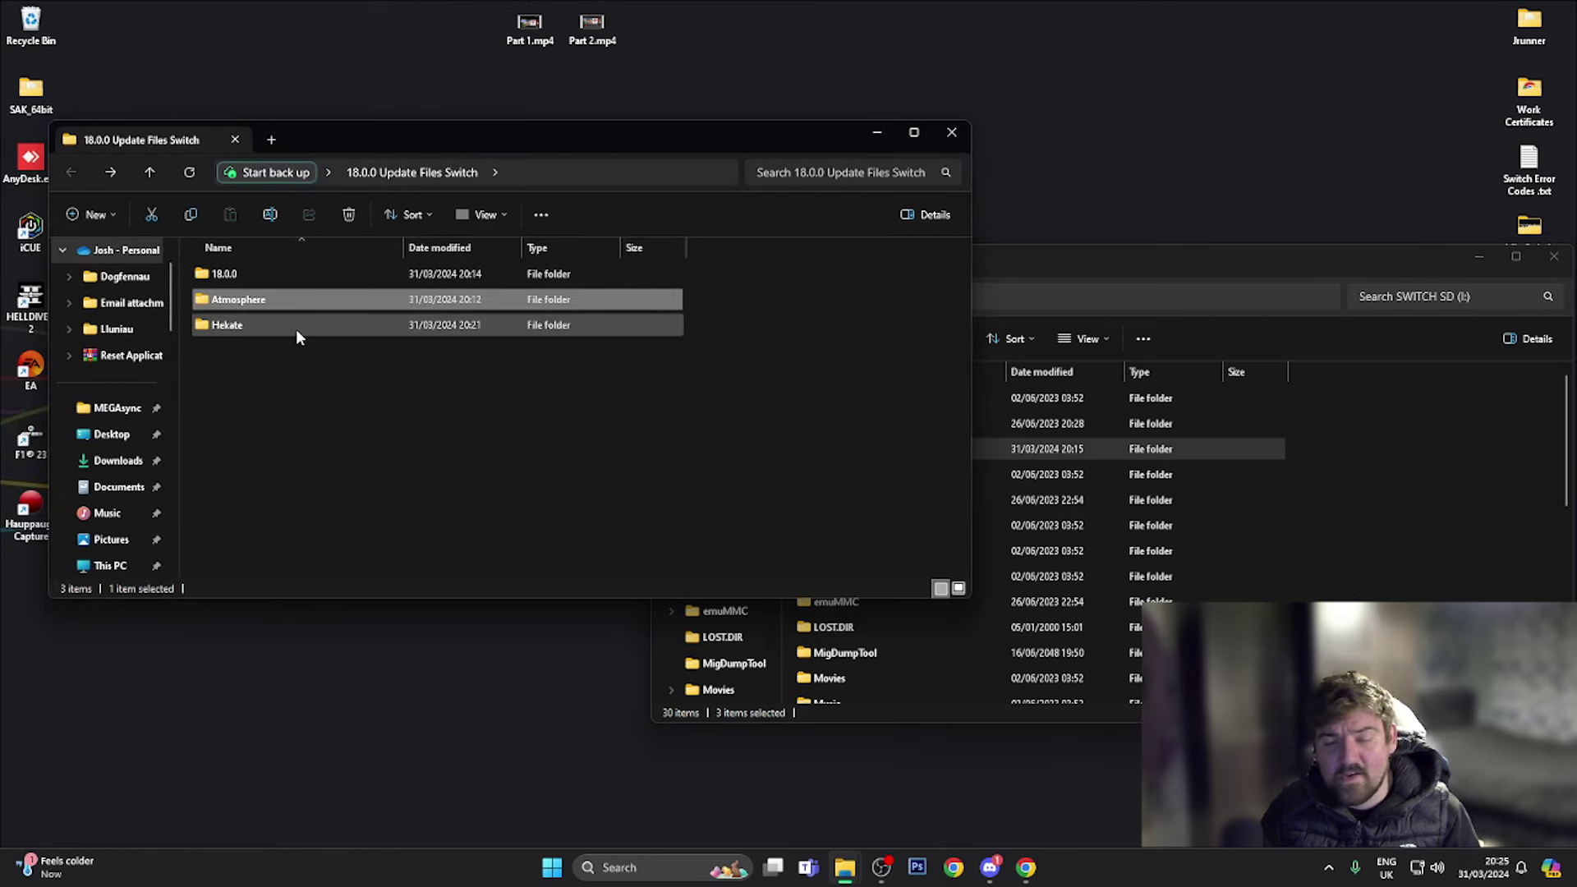
{"action": "left_click", "coordinate": [284, 369]}
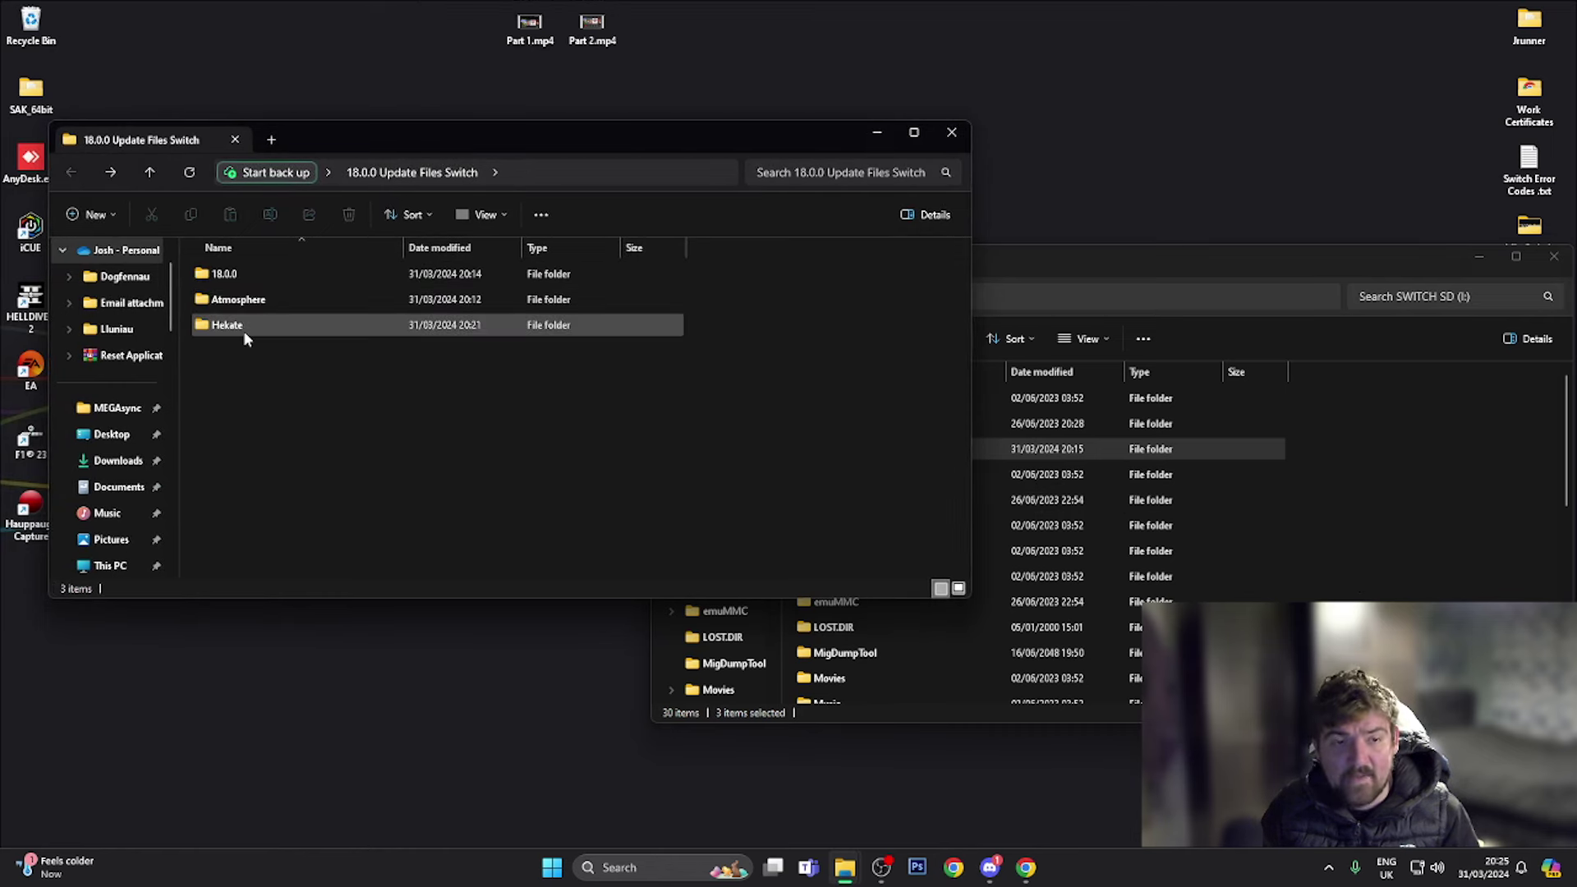
{"action": "double_click", "coordinate": [244, 330]}
{"action": "left_click", "coordinate": [1084, 271]}
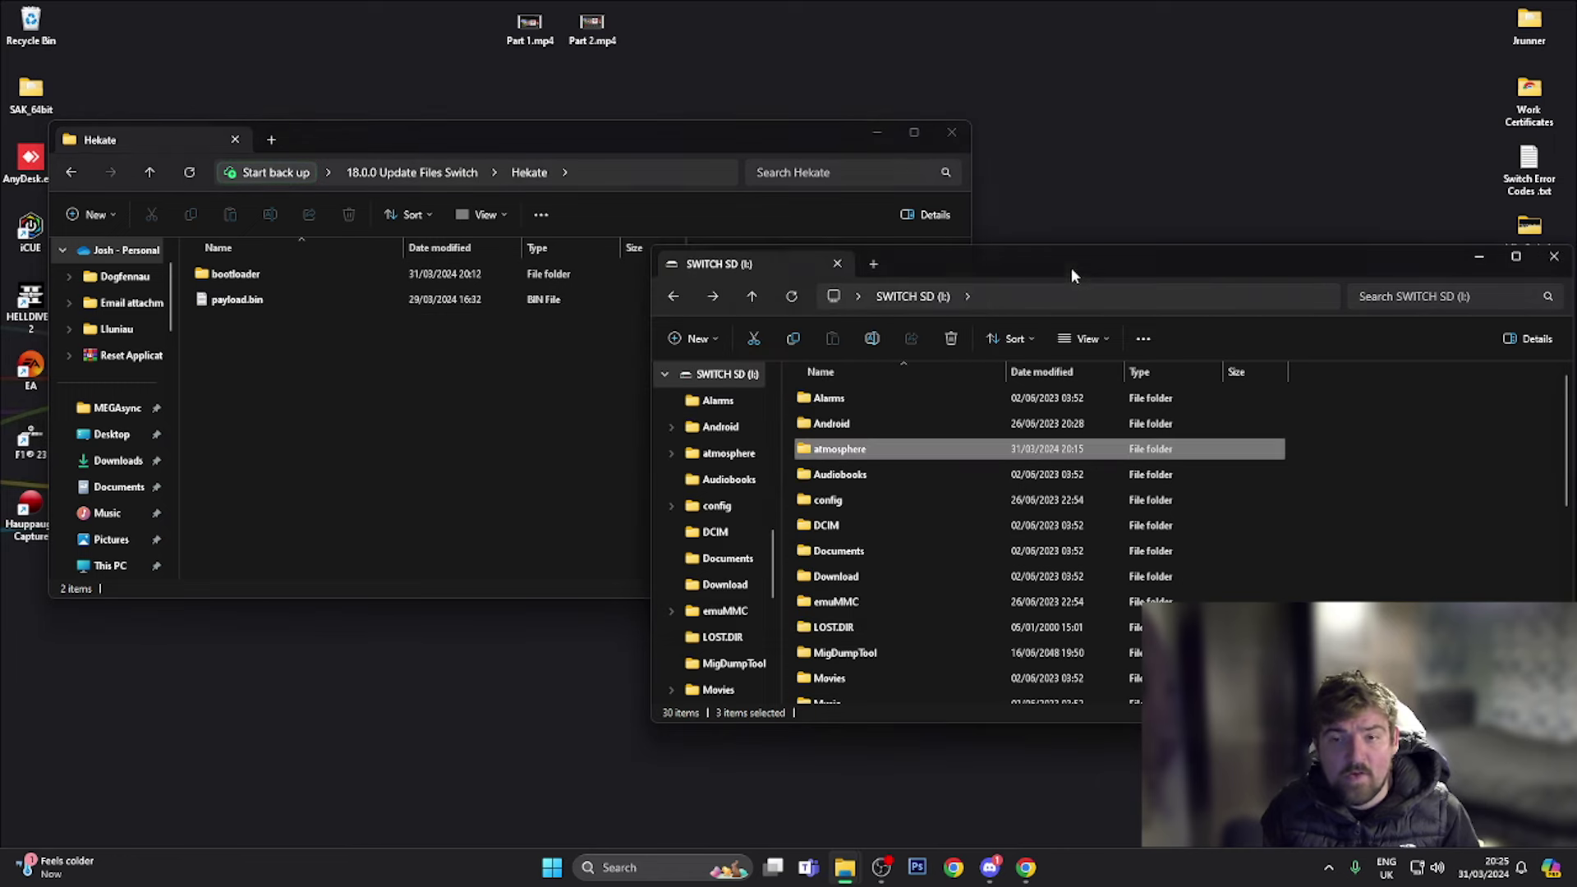
{"action": "left_click", "coordinate": [270, 361]}
{"action": "left_click_drag", "start_coordinate": [269, 353], "coordinate": [1219, 507]}
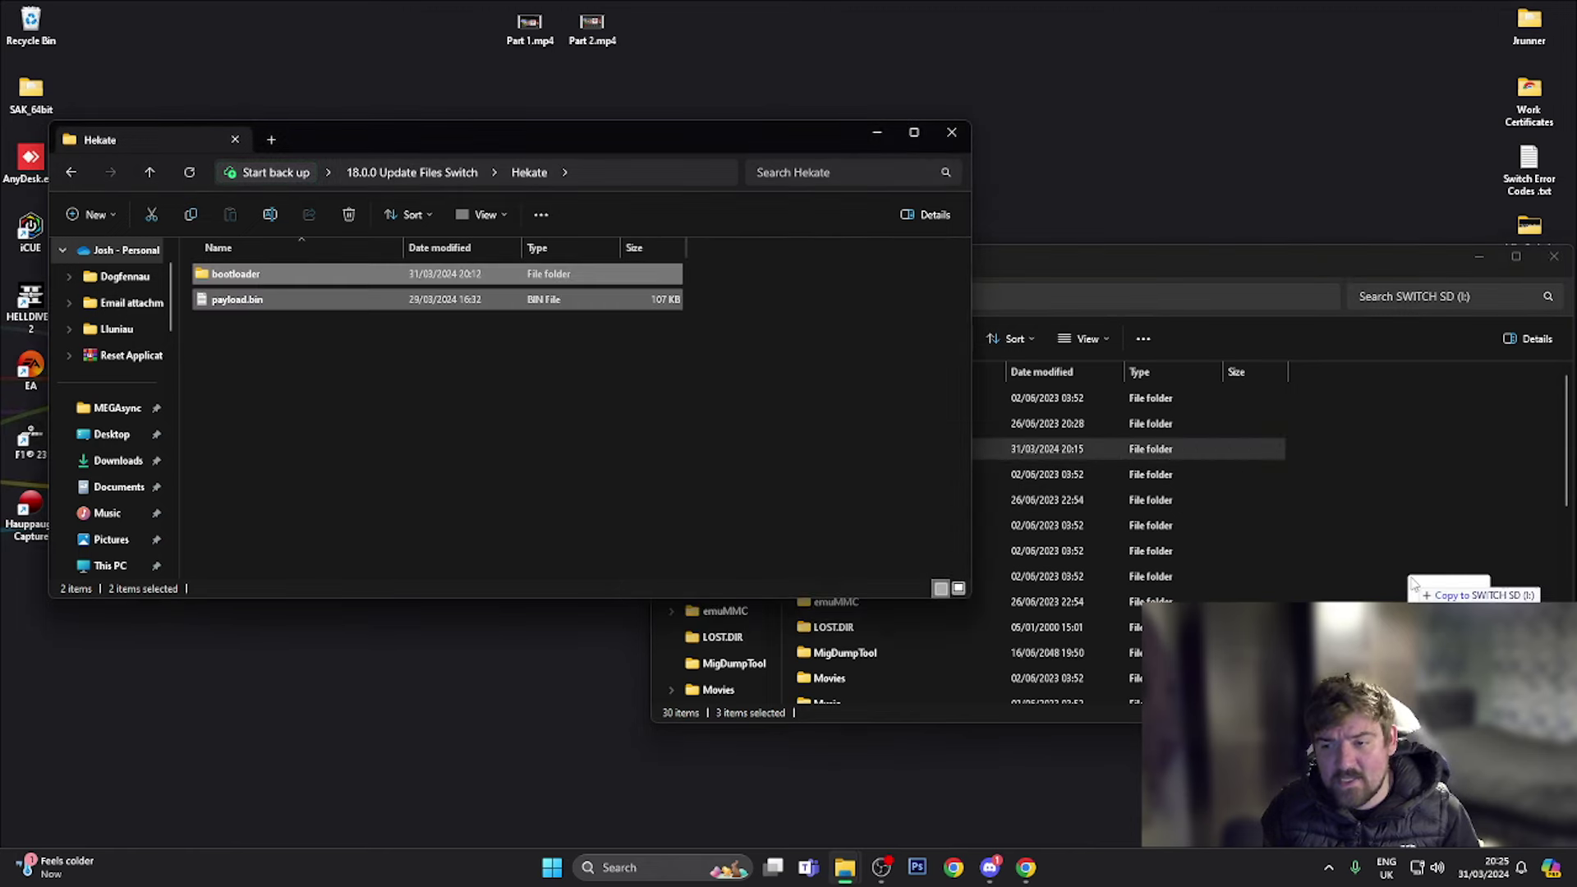
{"action": "left_click", "coordinate": [1480, 586]}
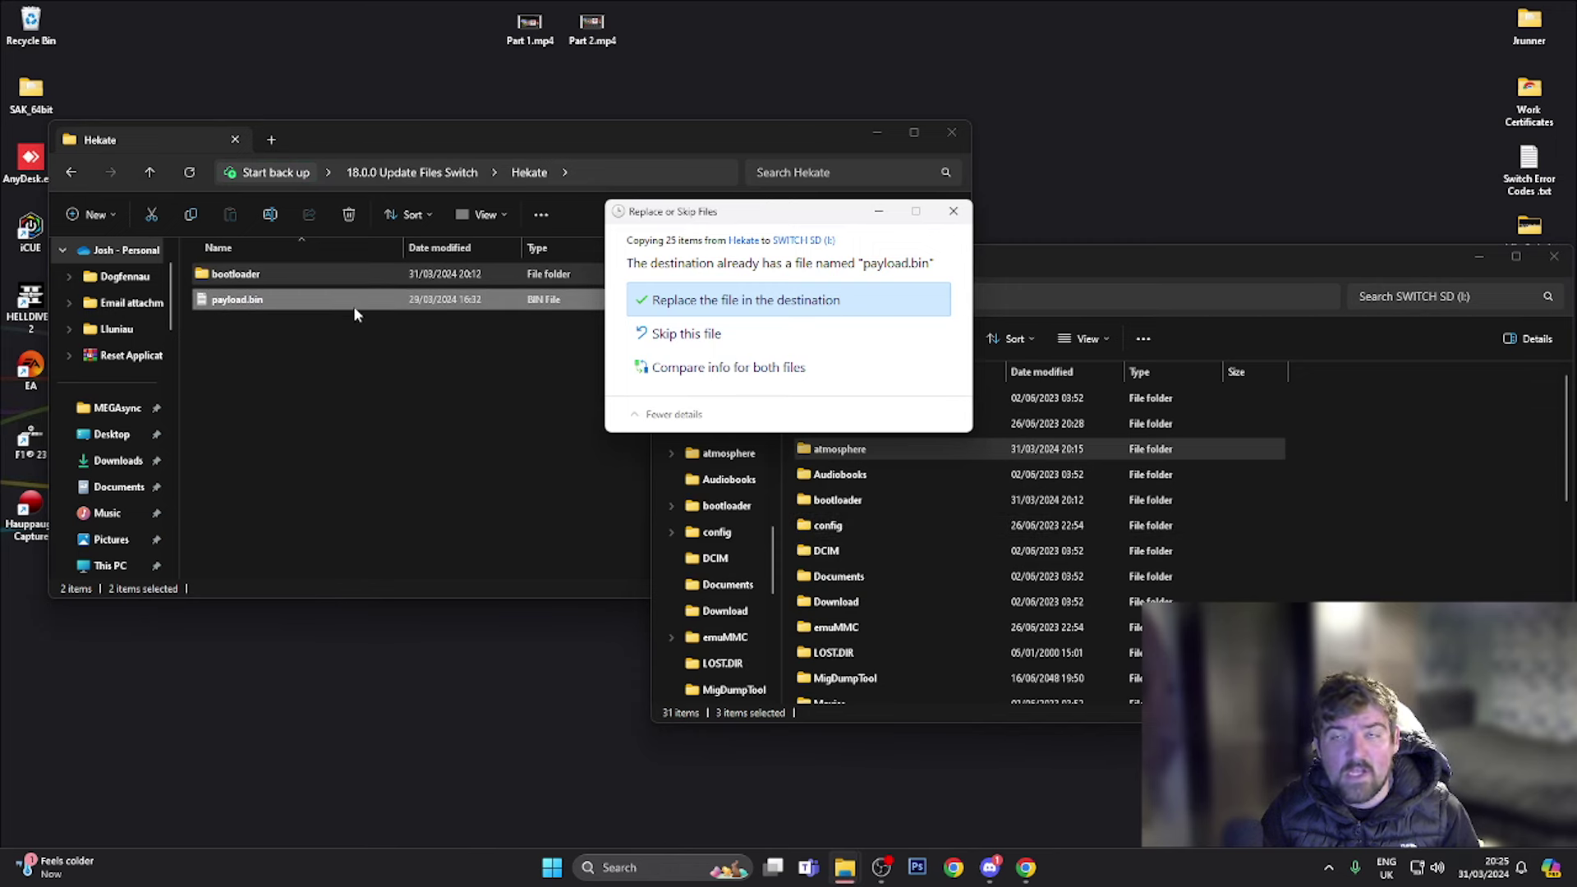
{"action": "left_click", "coordinate": [804, 303]}
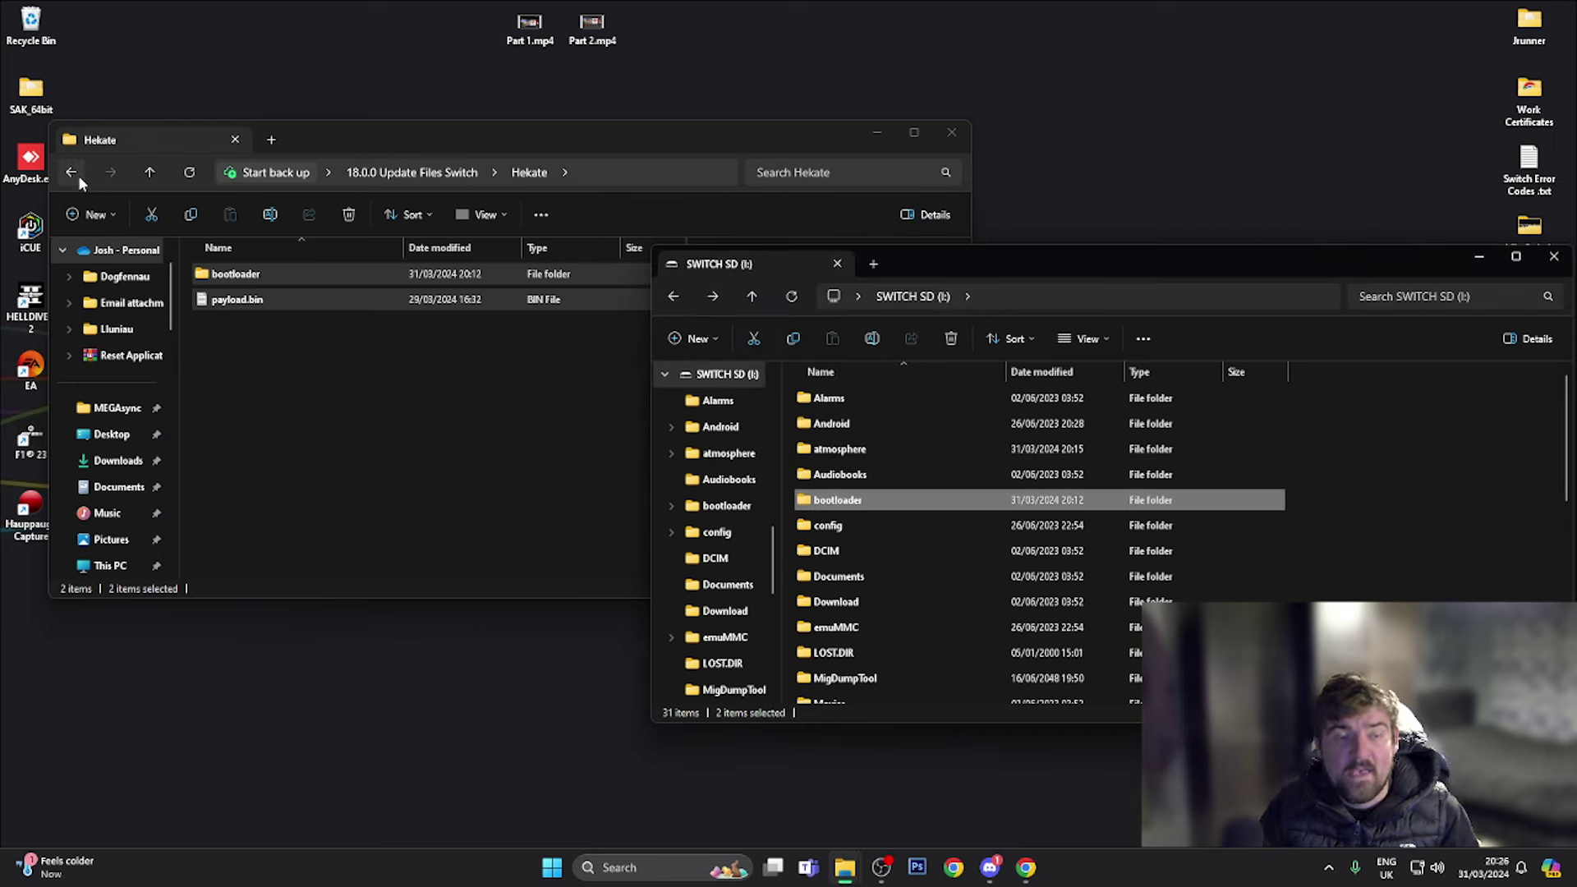
Step: Copy the 18.0.0 folder from 18.0.0 Update Files Switch to the SWITCH SD (I:) root
{"action": "left_click", "coordinate": [77, 175]}
{"action": "left_click", "coordinate": [275, 278]}
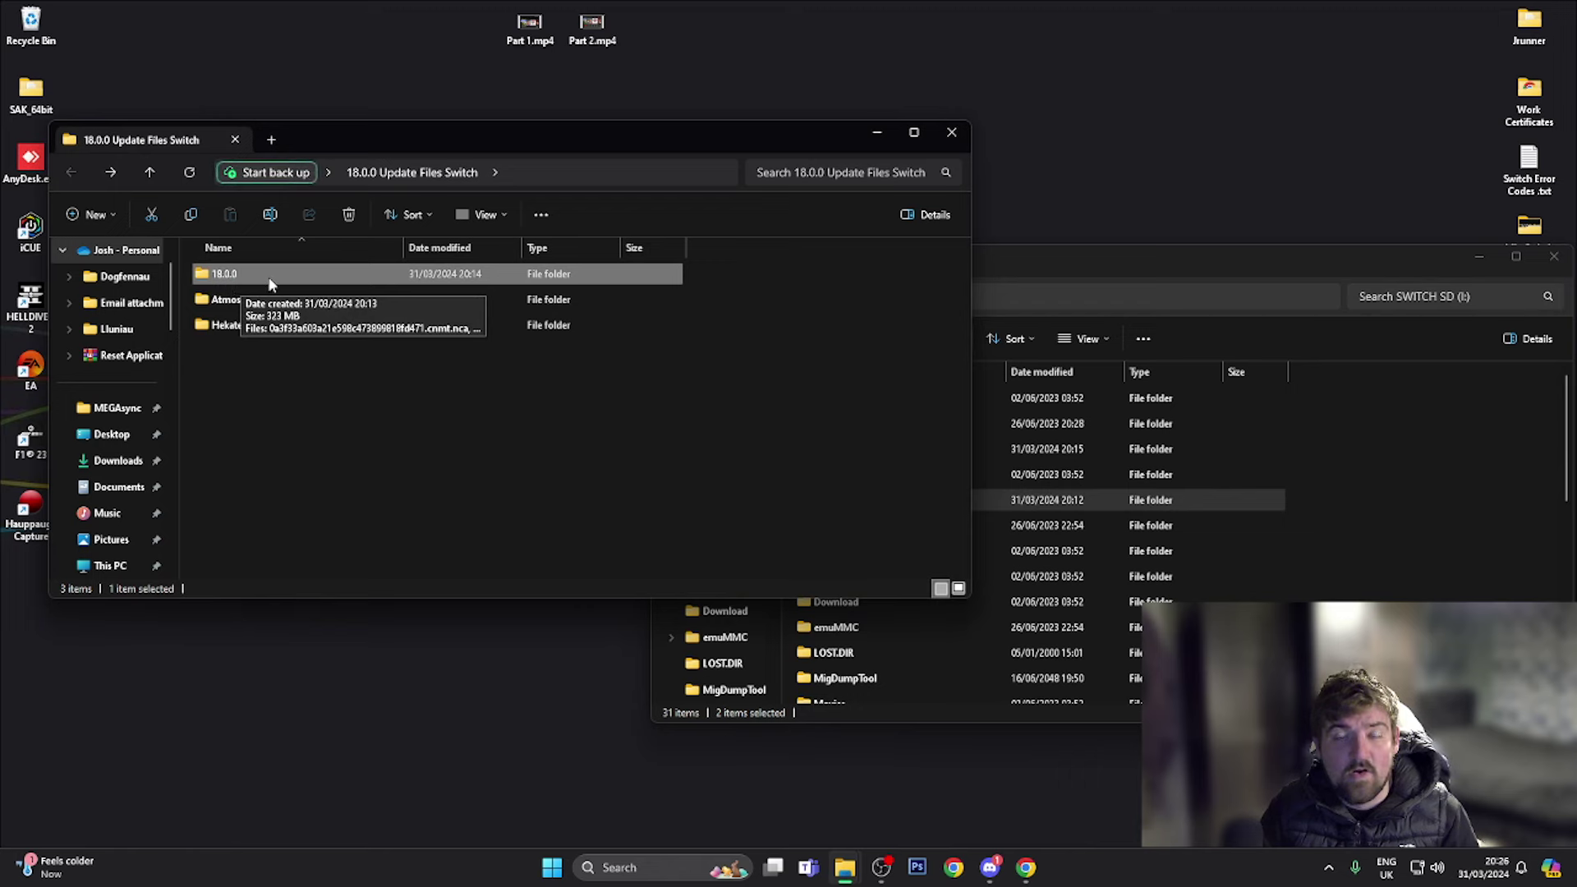
{"action": "left_click_drag", "start_coordinate": [271, 284], "coordinate": [1439, 534]}
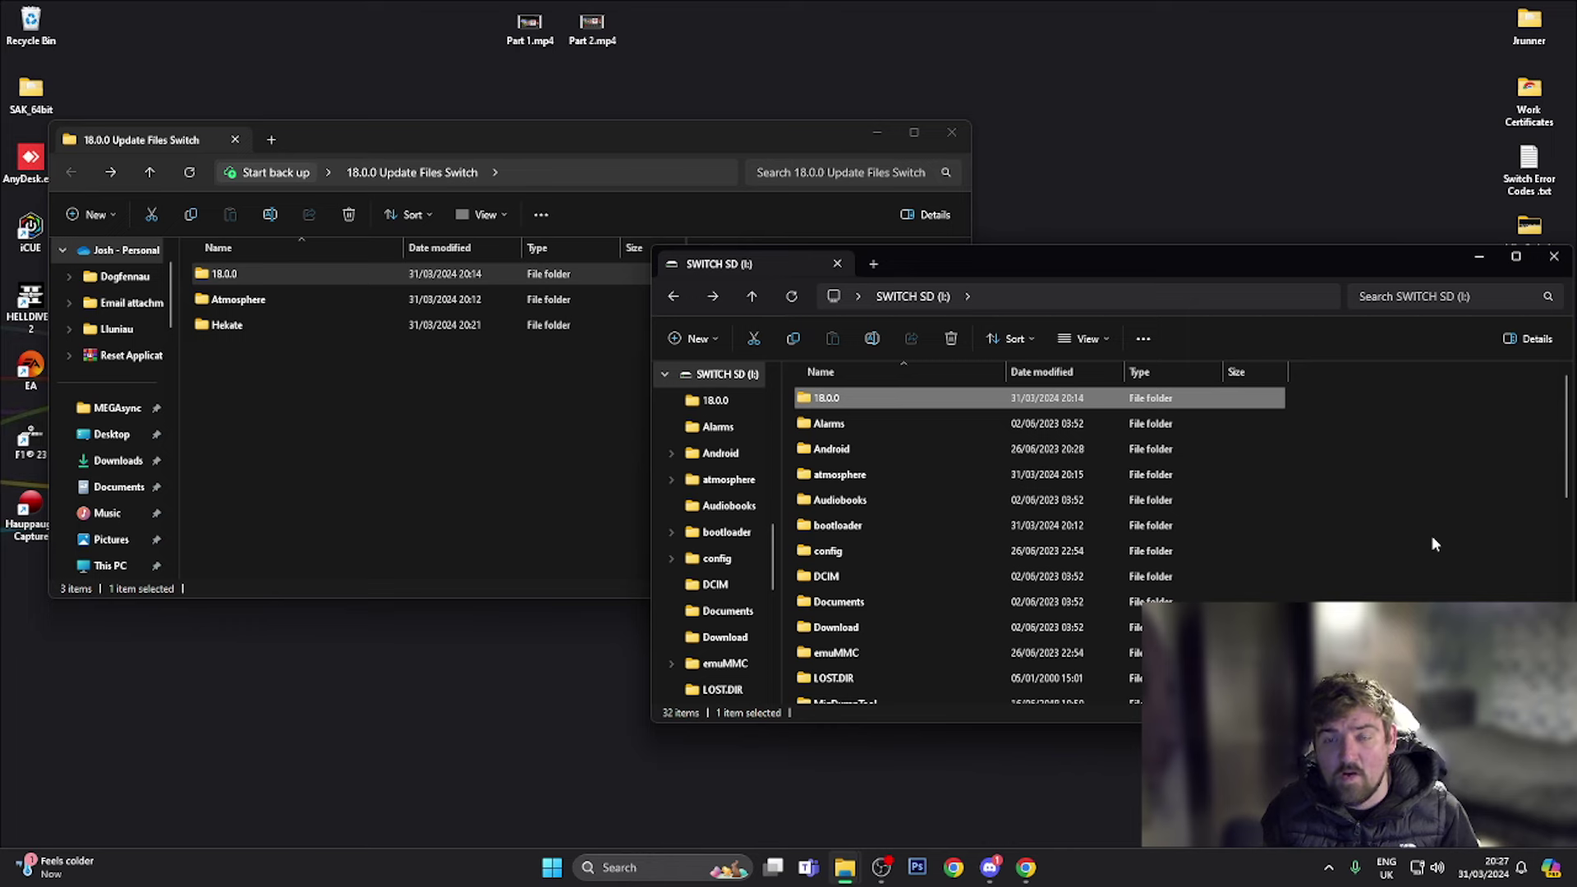
Step: Close the 18.0.0 Update Files Switch and SWITCH SD (I:) windows and show the hidden system tray icons
{"action": "left_click", "coordinate": [956, 136]}
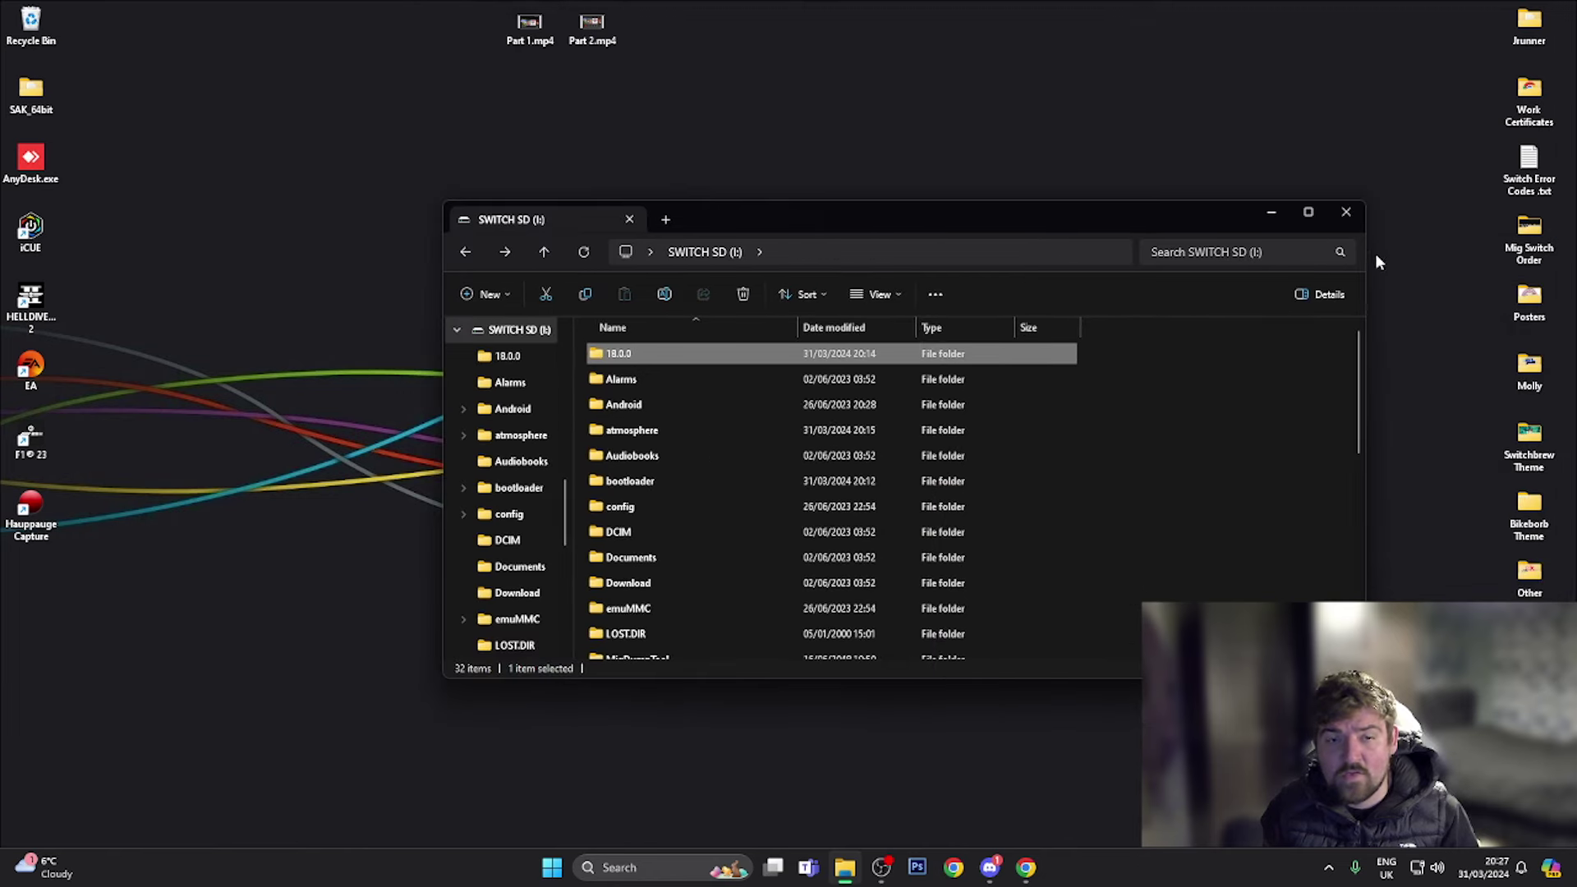
{"action": "left_click", "coordinate": [1359, 220]}
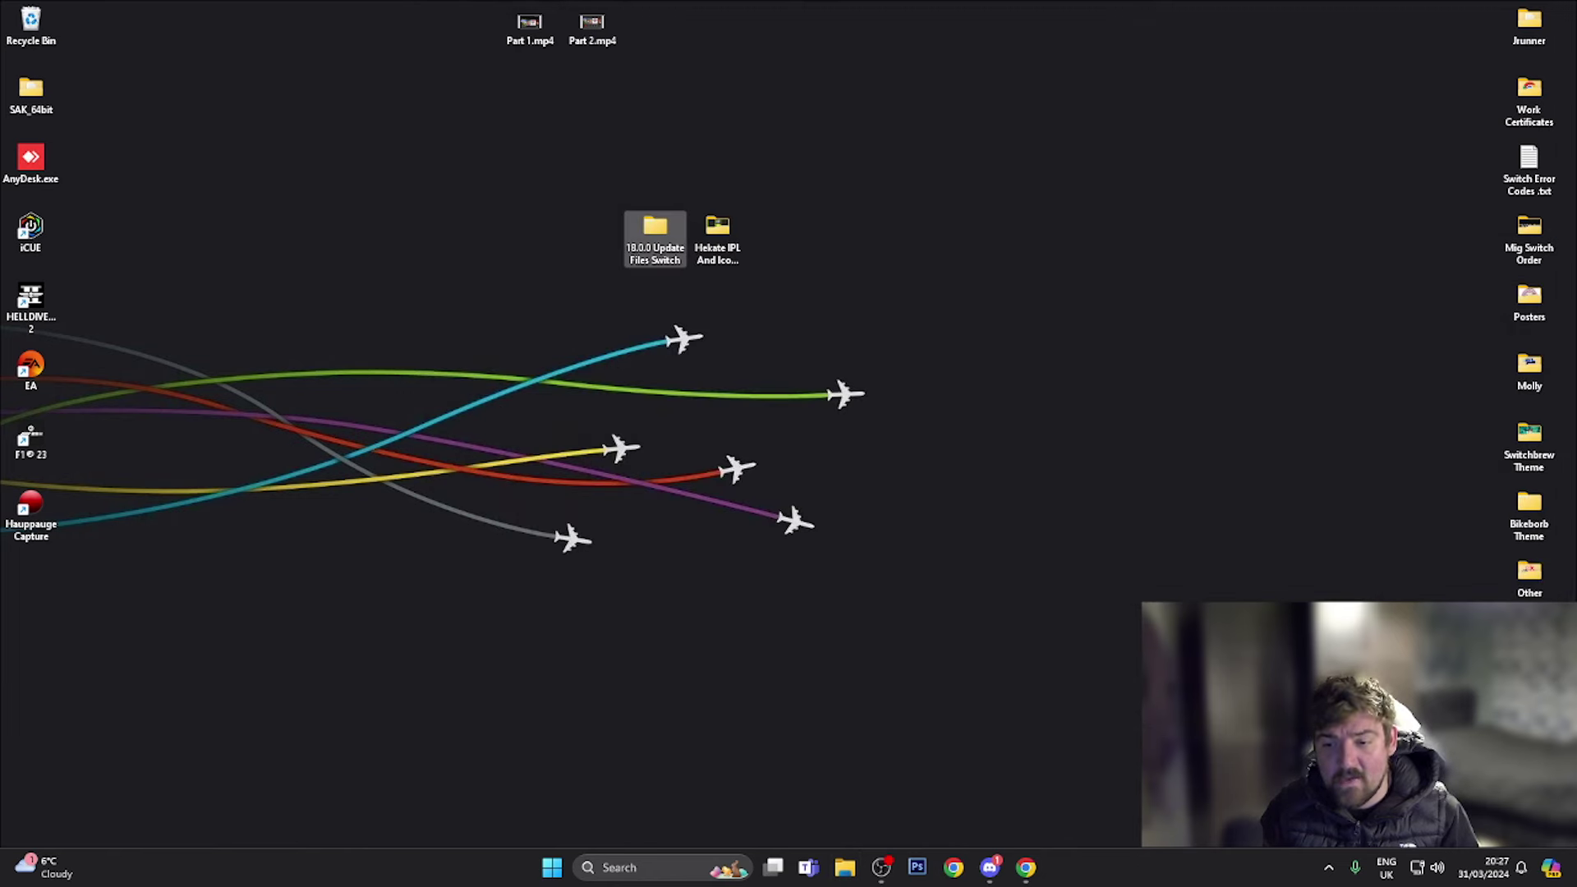
{"action": "left_click", "coordinate": [1330, 874]}
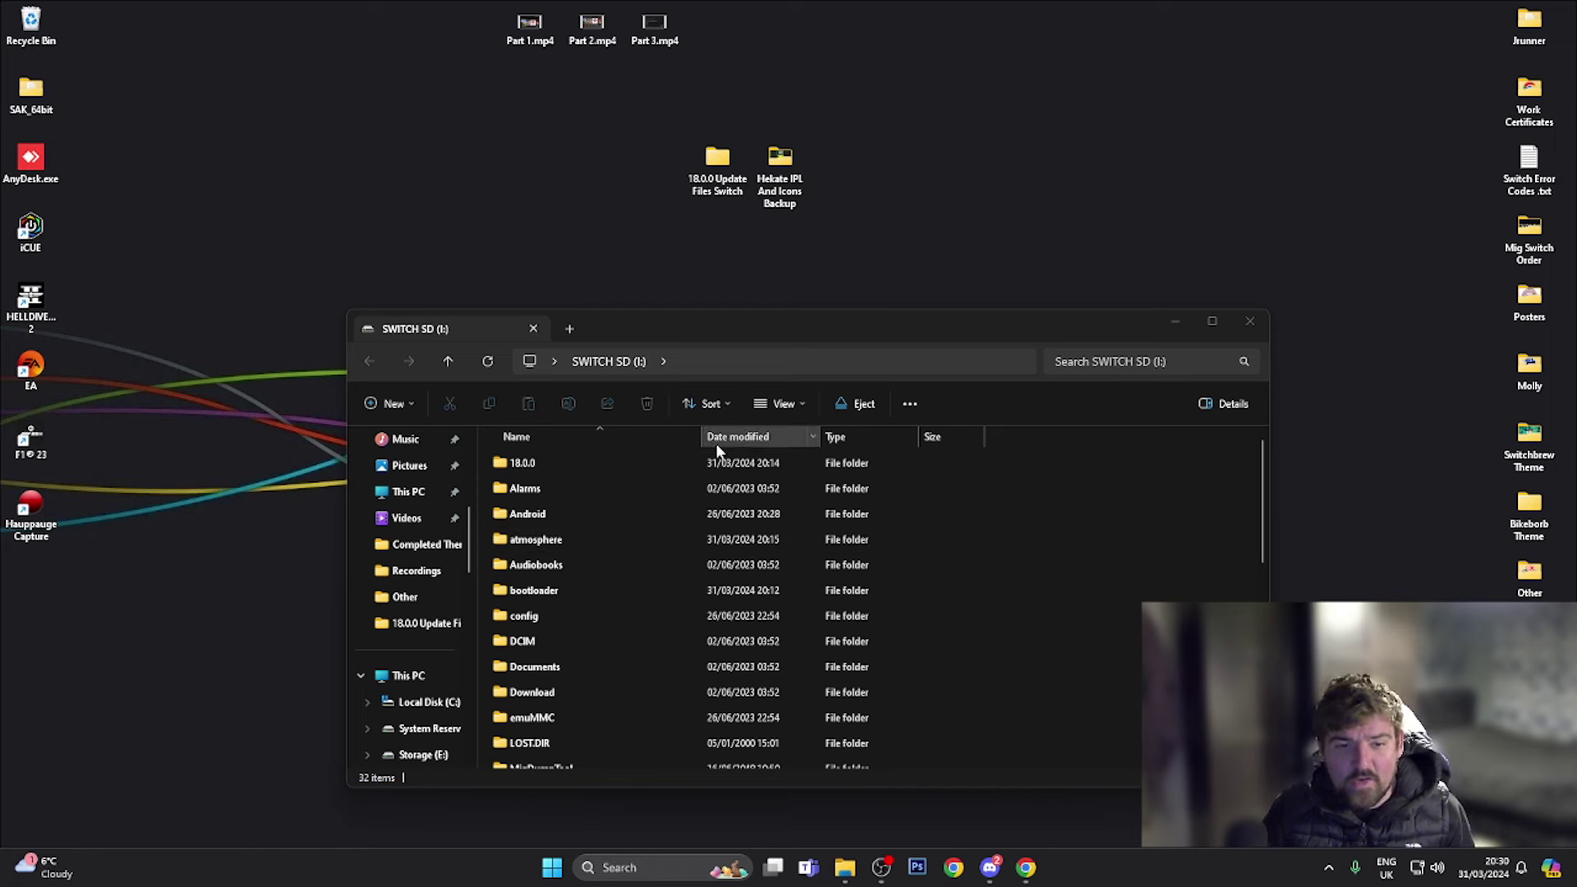
Step: Copy hekate_ipl.ini from the desktop folder Hekate IPL And Icons Backup into the SD card's bootloader folder, replacing the existing file
{"action": "double_click", "coordinate": [556, 591]}
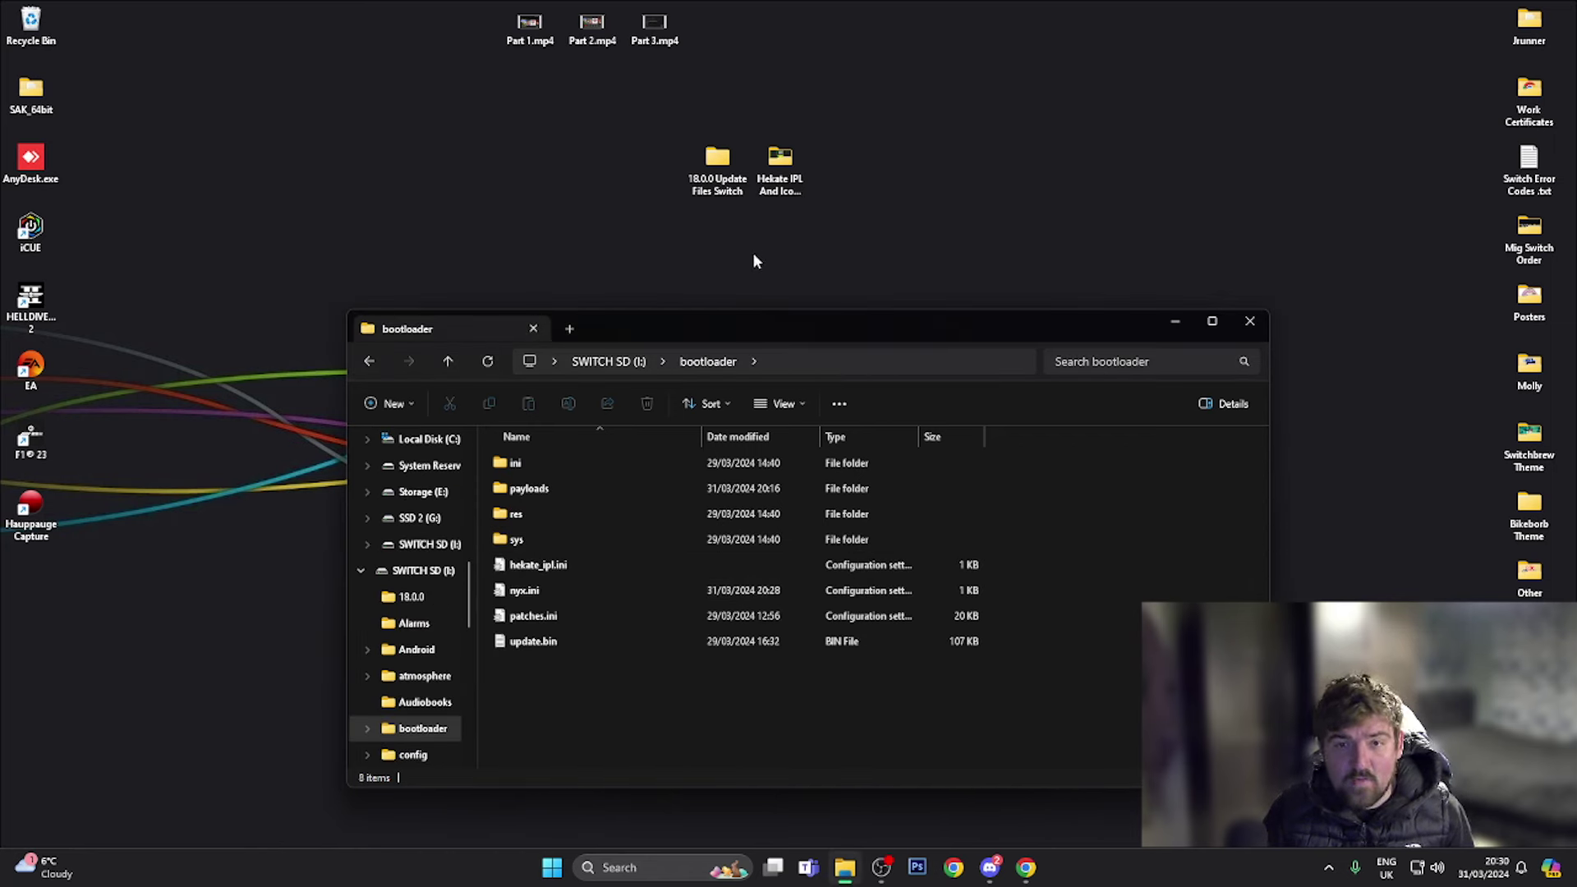
{"action": "left_click", "coordinate": [791, 192]}
{"action": "double_click", "coordinate": [790, 191]}
{"action": "left_click_drag", "start_coordinate": [772, 348], "coordinate": [1232, 92]}
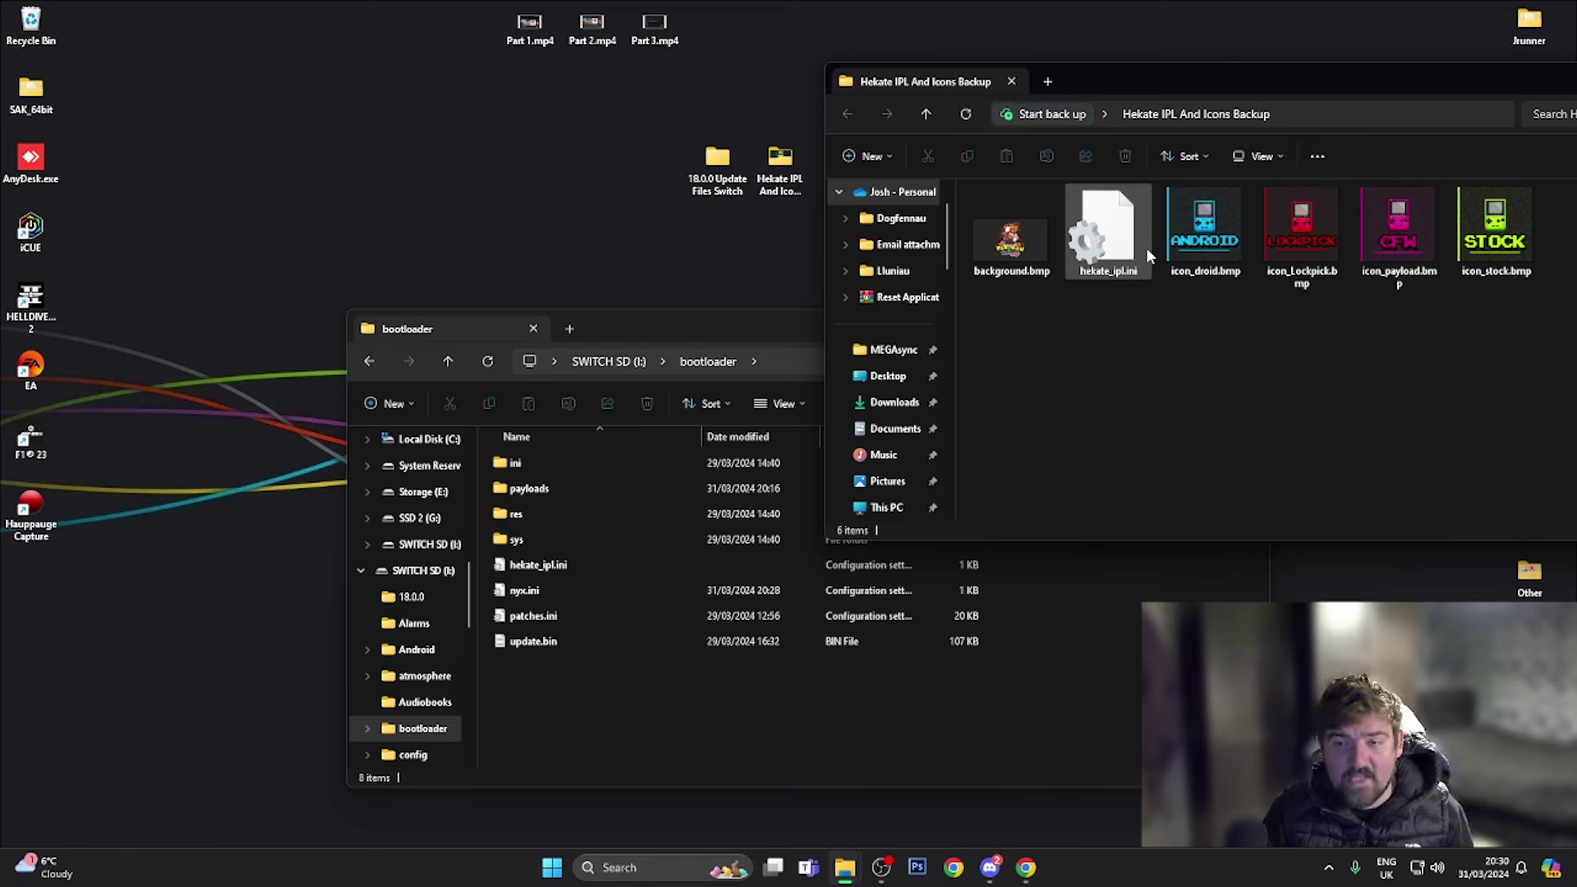
{"action": "left_click_drag", "start_coordinate": [1224, 81], "coordinate": [1189, 81]}
{"action": "left_click", "coordinate": [1106, 212]}
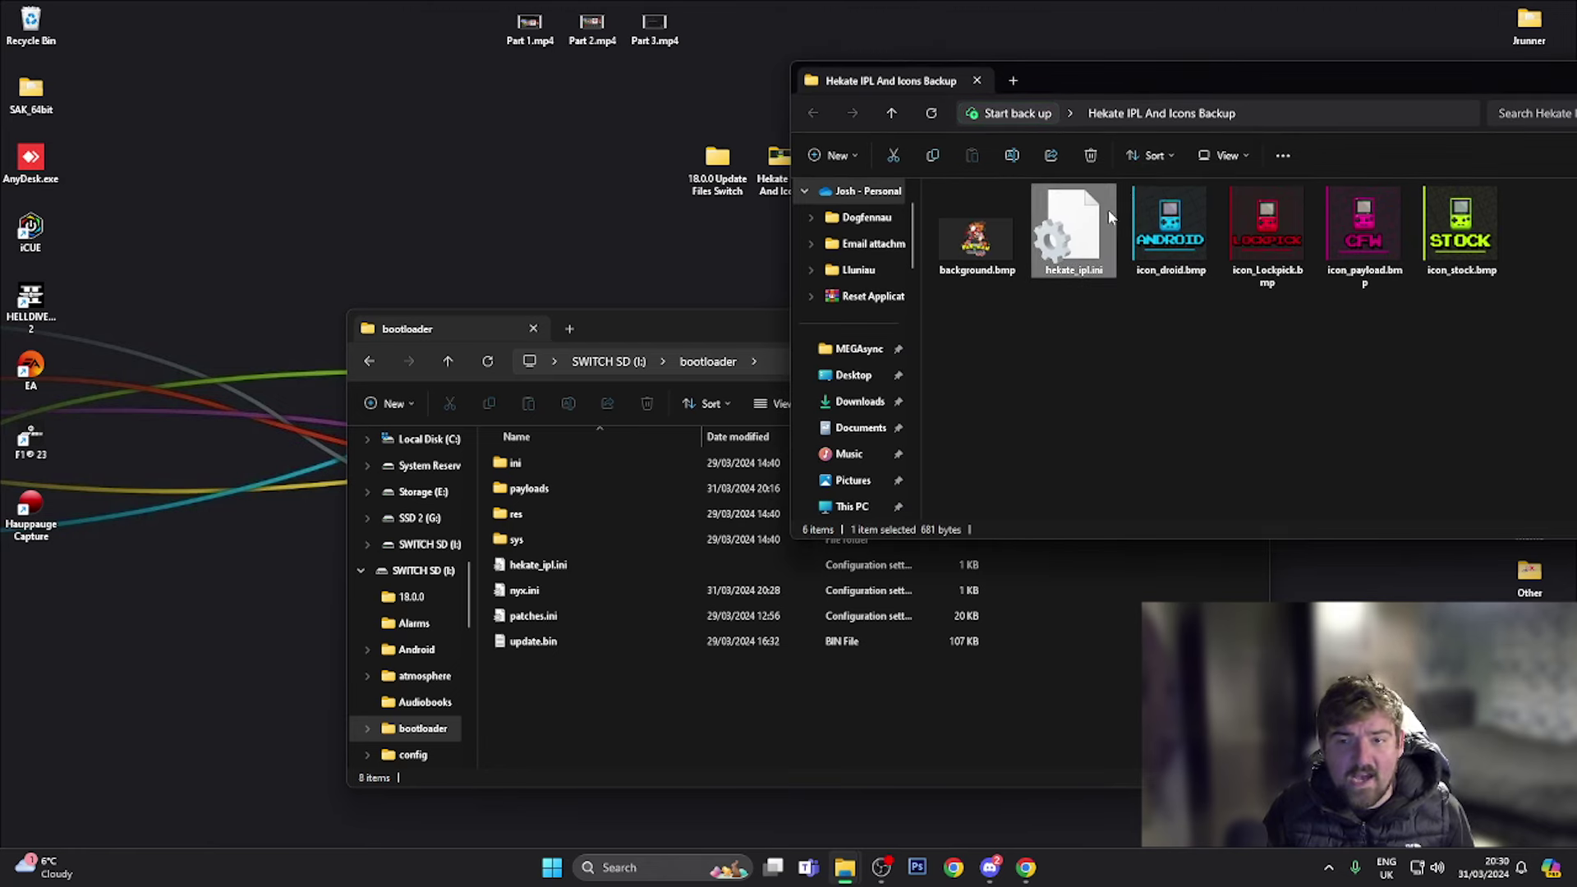
{"action": "left_click_drag", "start_coordinate": [1075, 246], "coordinate": [622, 720]}
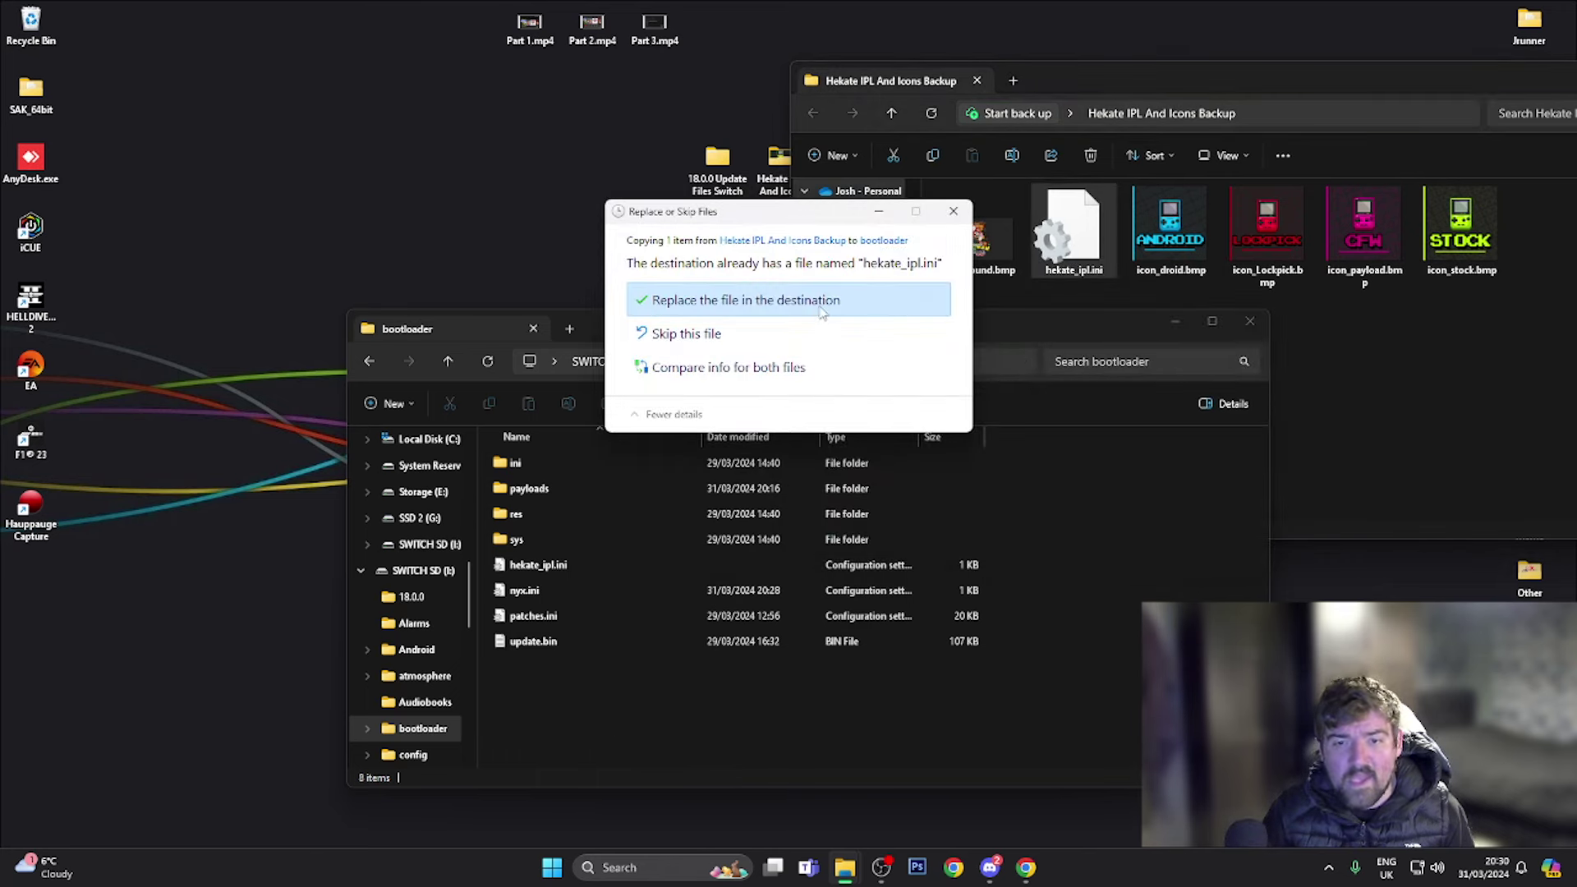
{"action": "left_click", "coordinate": [821, 301]}
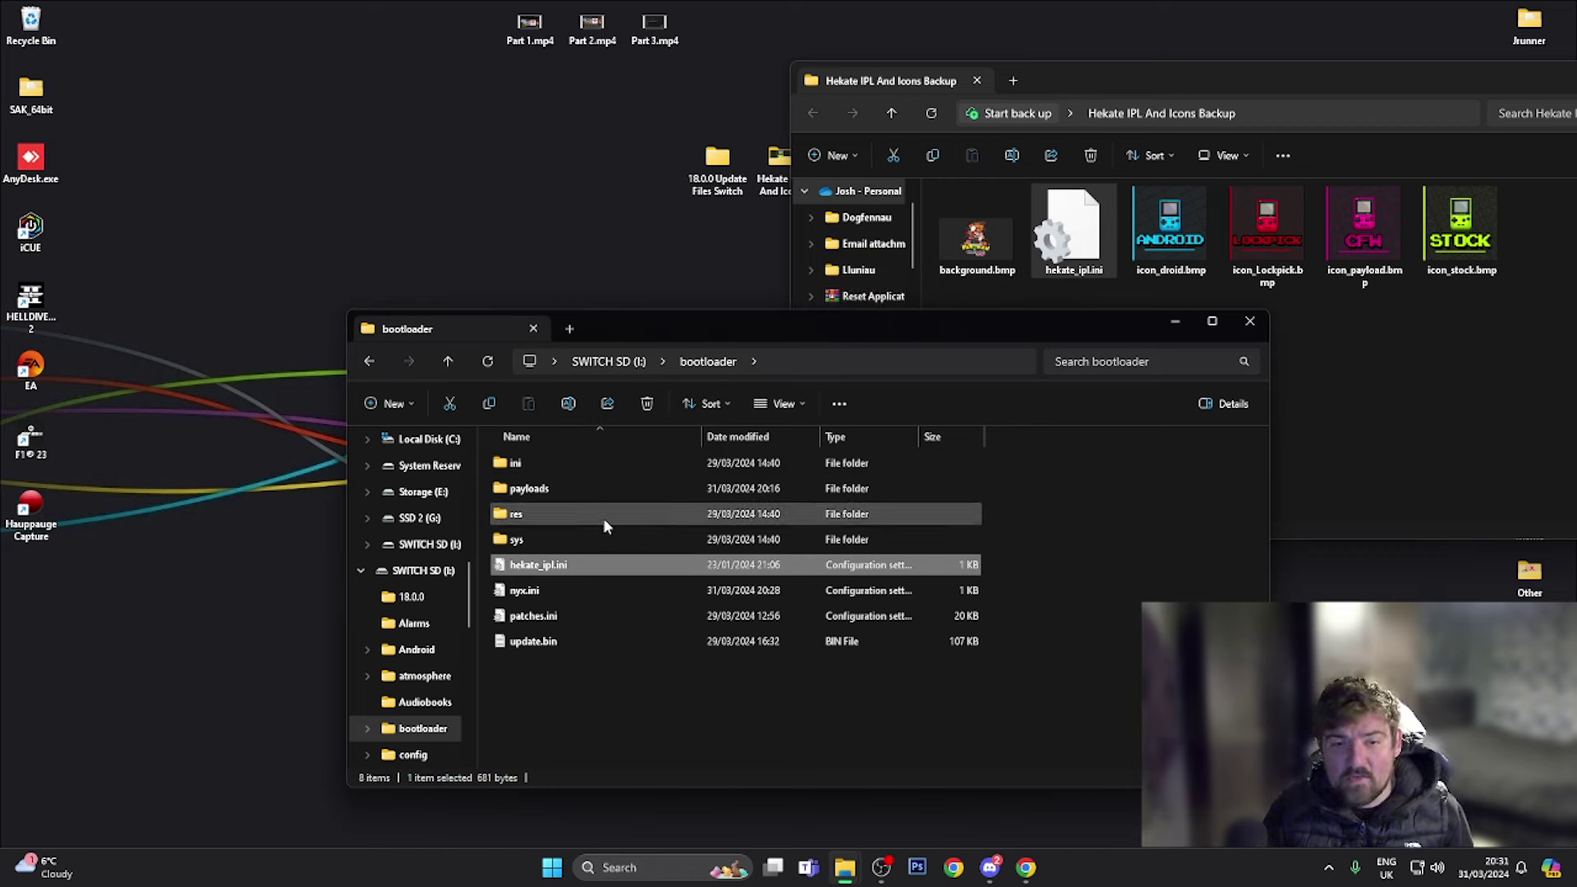
Step: Copy background.bmp, icon_droid.bmp, icon_Lockpick.bmp, icon_payload.bmp and icon_stock.bmp from the backup folder into bootloader's res folder, replacing the existing icon_payload.bmp
{"action": "double_click", "coordinate": [568, 516]}
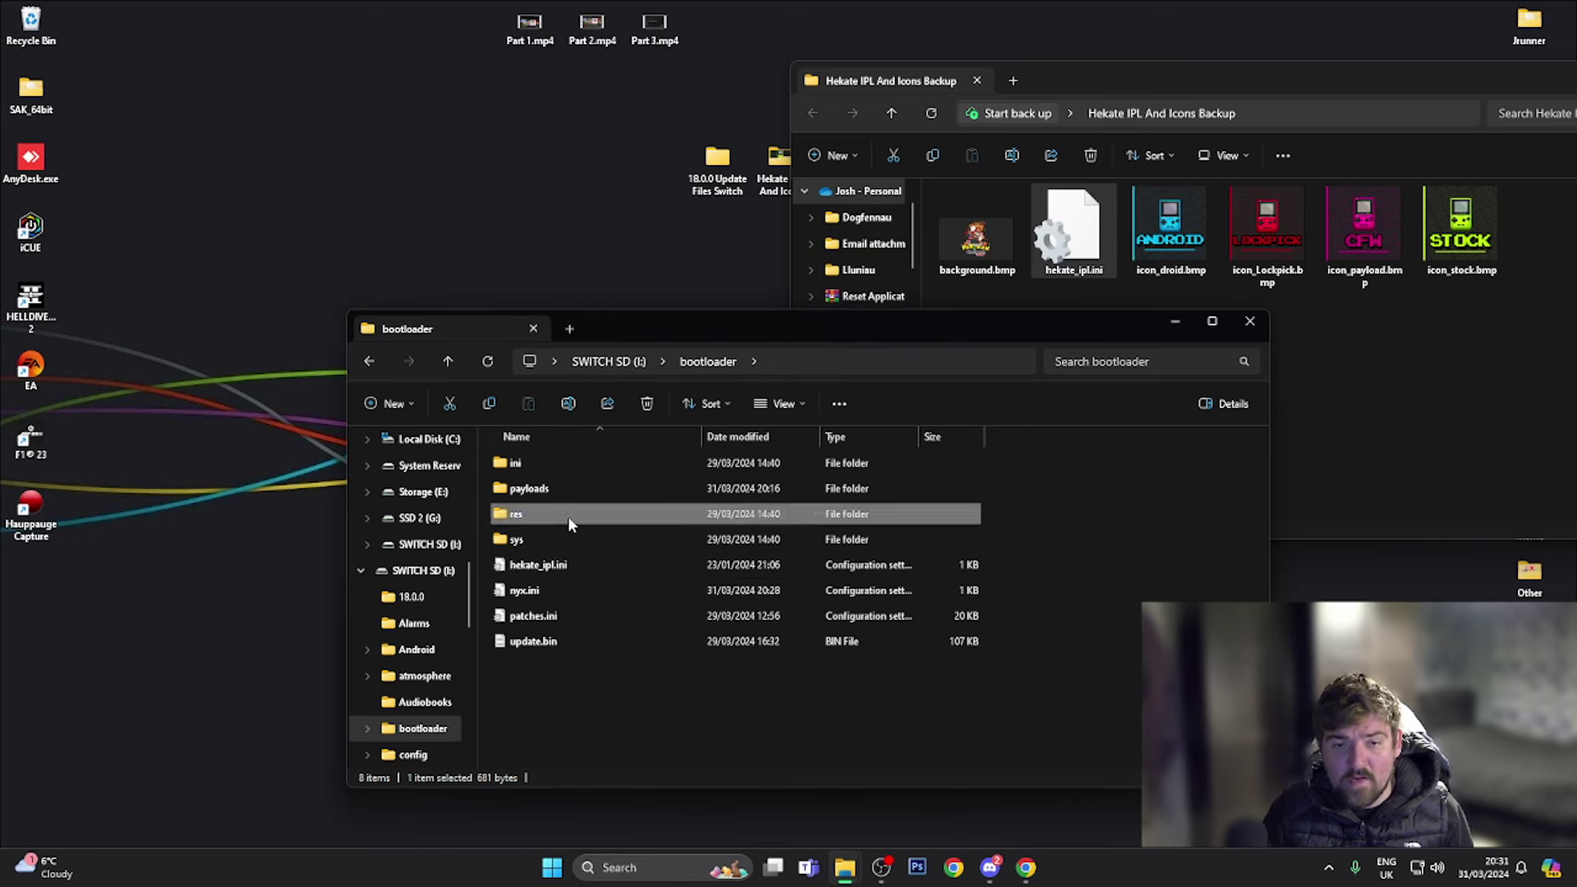
{"action": "left_click", "coordinate": [977, 316]}
{"action": "left_click", "coordinate": [978, 238]}
{"action": "left_click", "coordinate": [1185, 258]}
{"action": "left_click", "coordinate": [1186, 258], "text": "ctrl"}
{"action": "left_click", "coordinate": [1268, 244], "text": "ctrl"}
{"action": "left_click", "coordinate": [1380, 244], "text": "ctrl"}
{"action": "left_click", "coordinate": [1446, 255], "text": "ctrl"}
{"action": "left_click_drag", "start_coordinate": [1274, 244], "coordinate": [846, 623]}
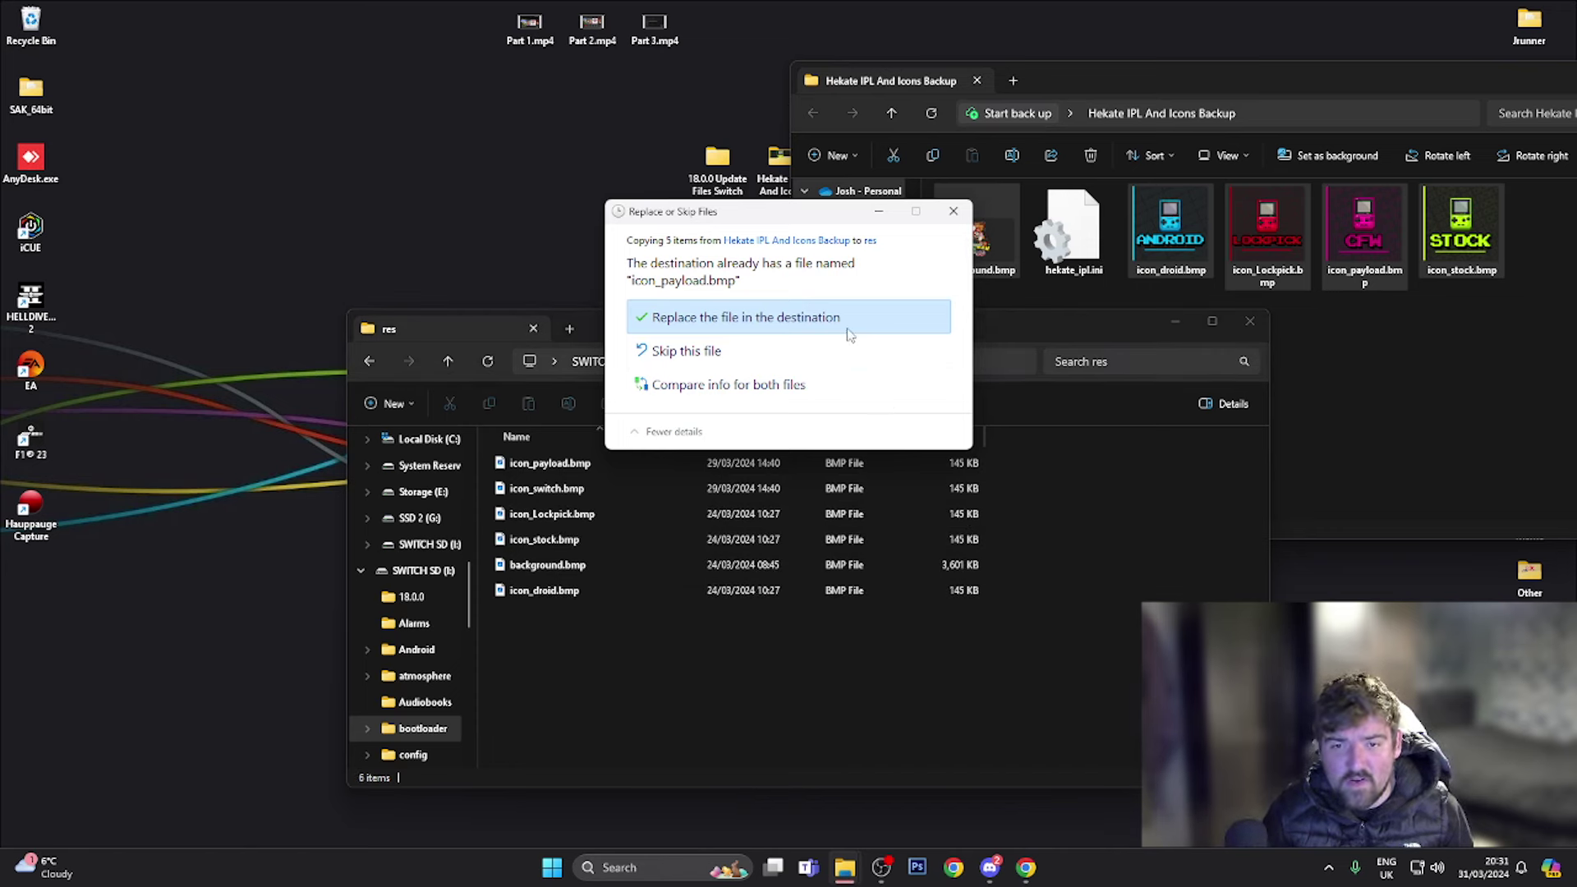
{"action": "left_click", "coordinate": [850, 332]}
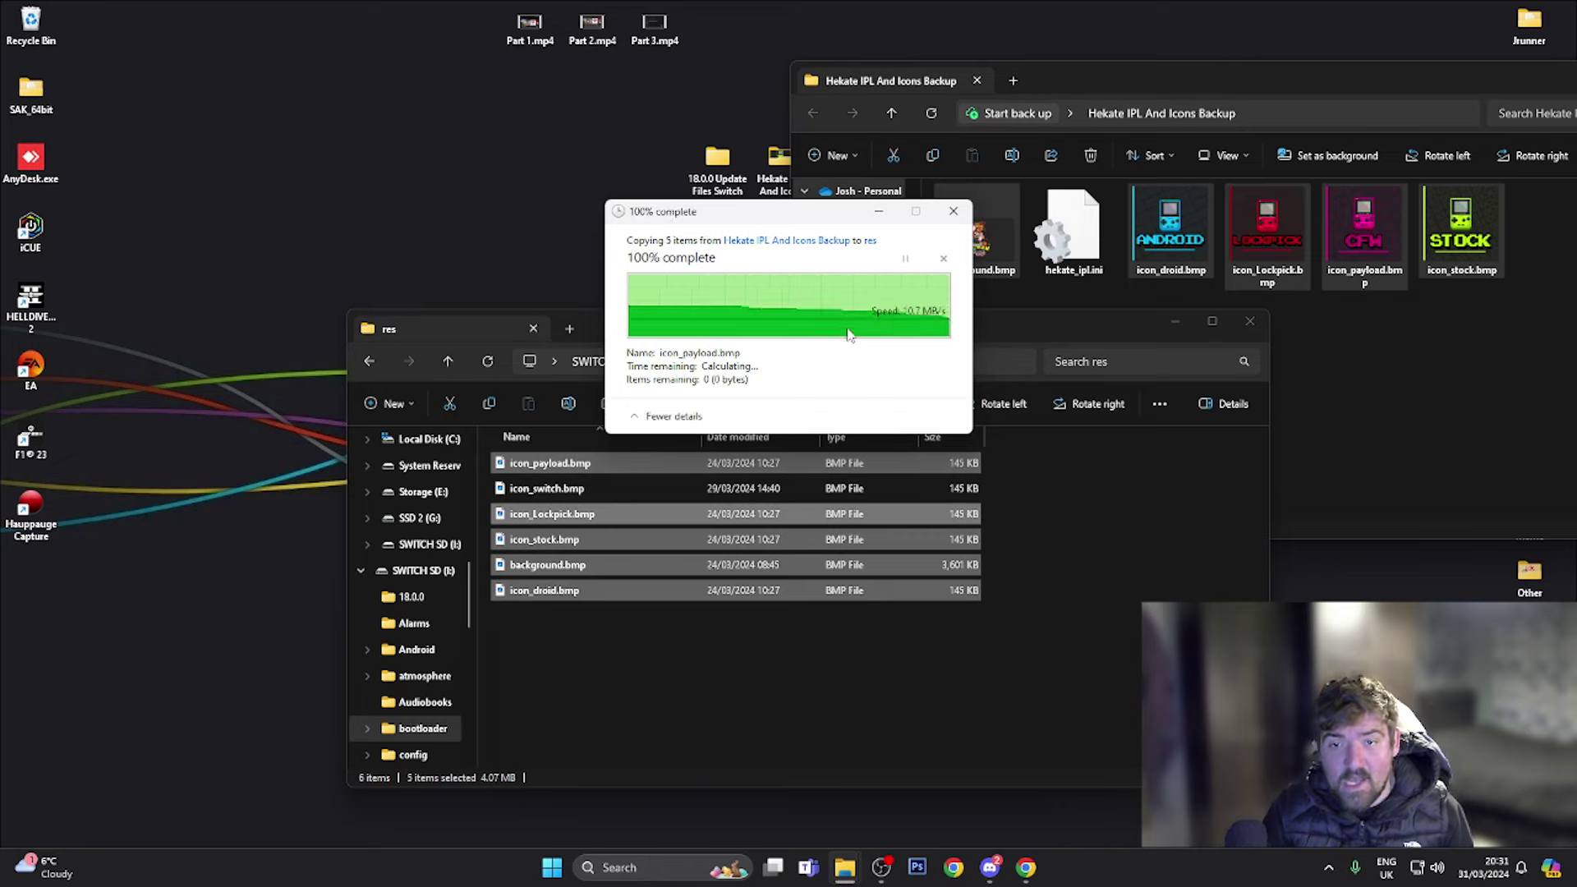
Step: Close the res and Hekate IPL And Icons Backup windows
{"action": "left_click", "coordinate": [1249, 322]}
{"action": "left_click_drag", "start_coordinate": [1260, 85], "coordinate": [879, 198]}
{"action": "left_click", "coordinate": [1298, 191]}
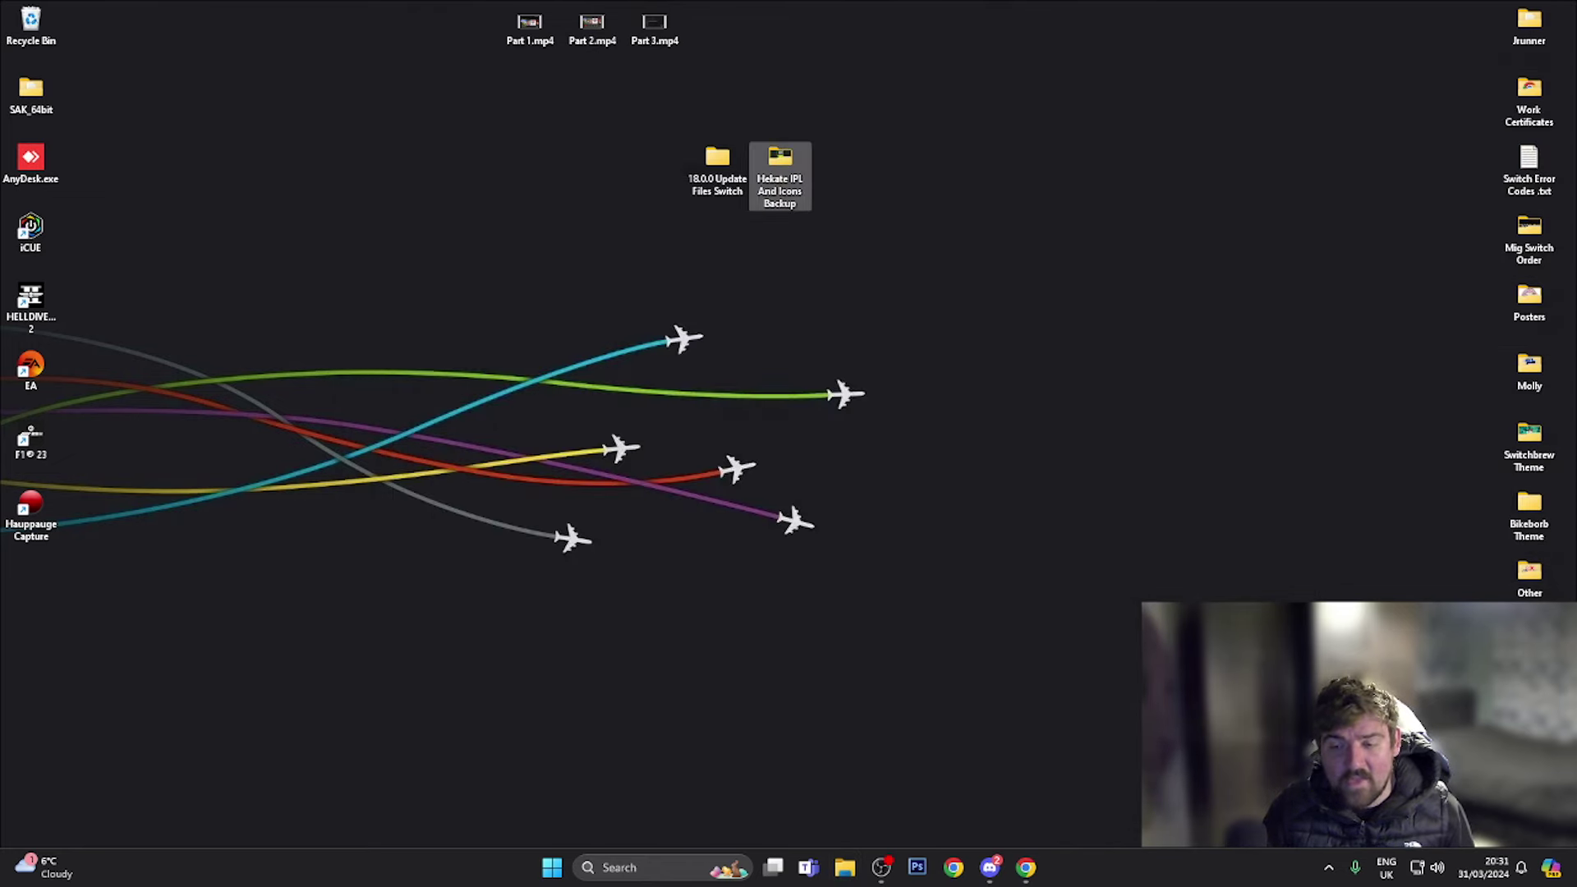